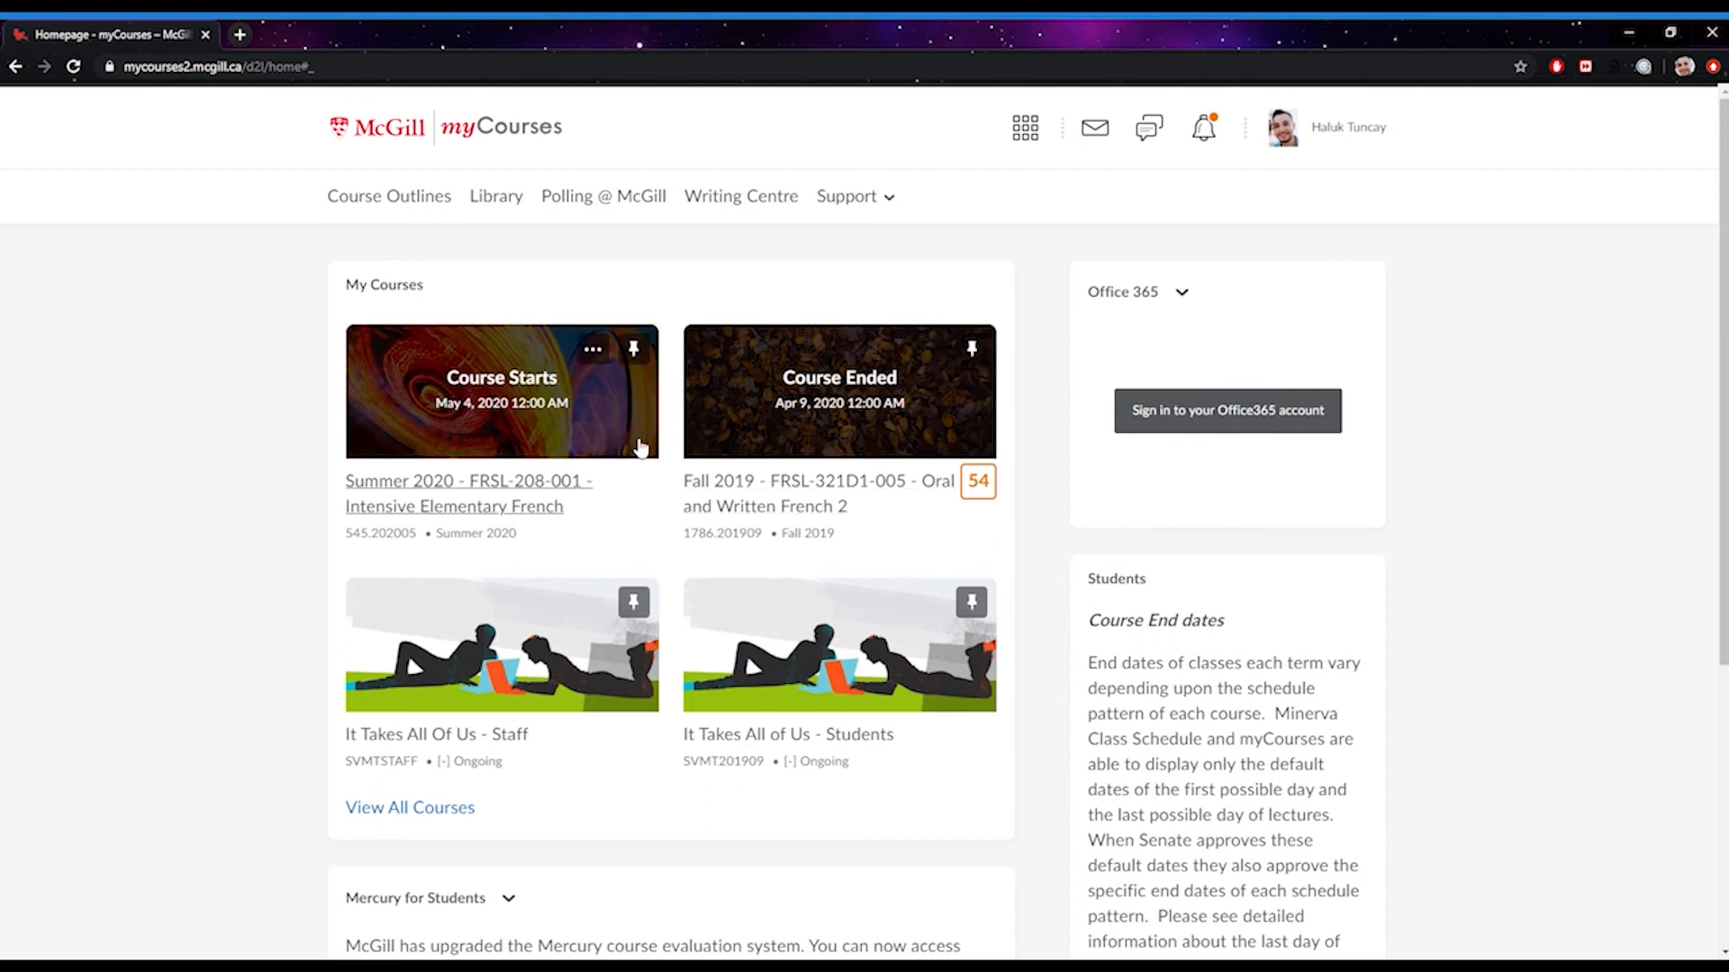
# Open the Summer 2020 - FRSL-208-001 Intensive Elementary French course tile under My Courses
pyautogui.click(513, 487)
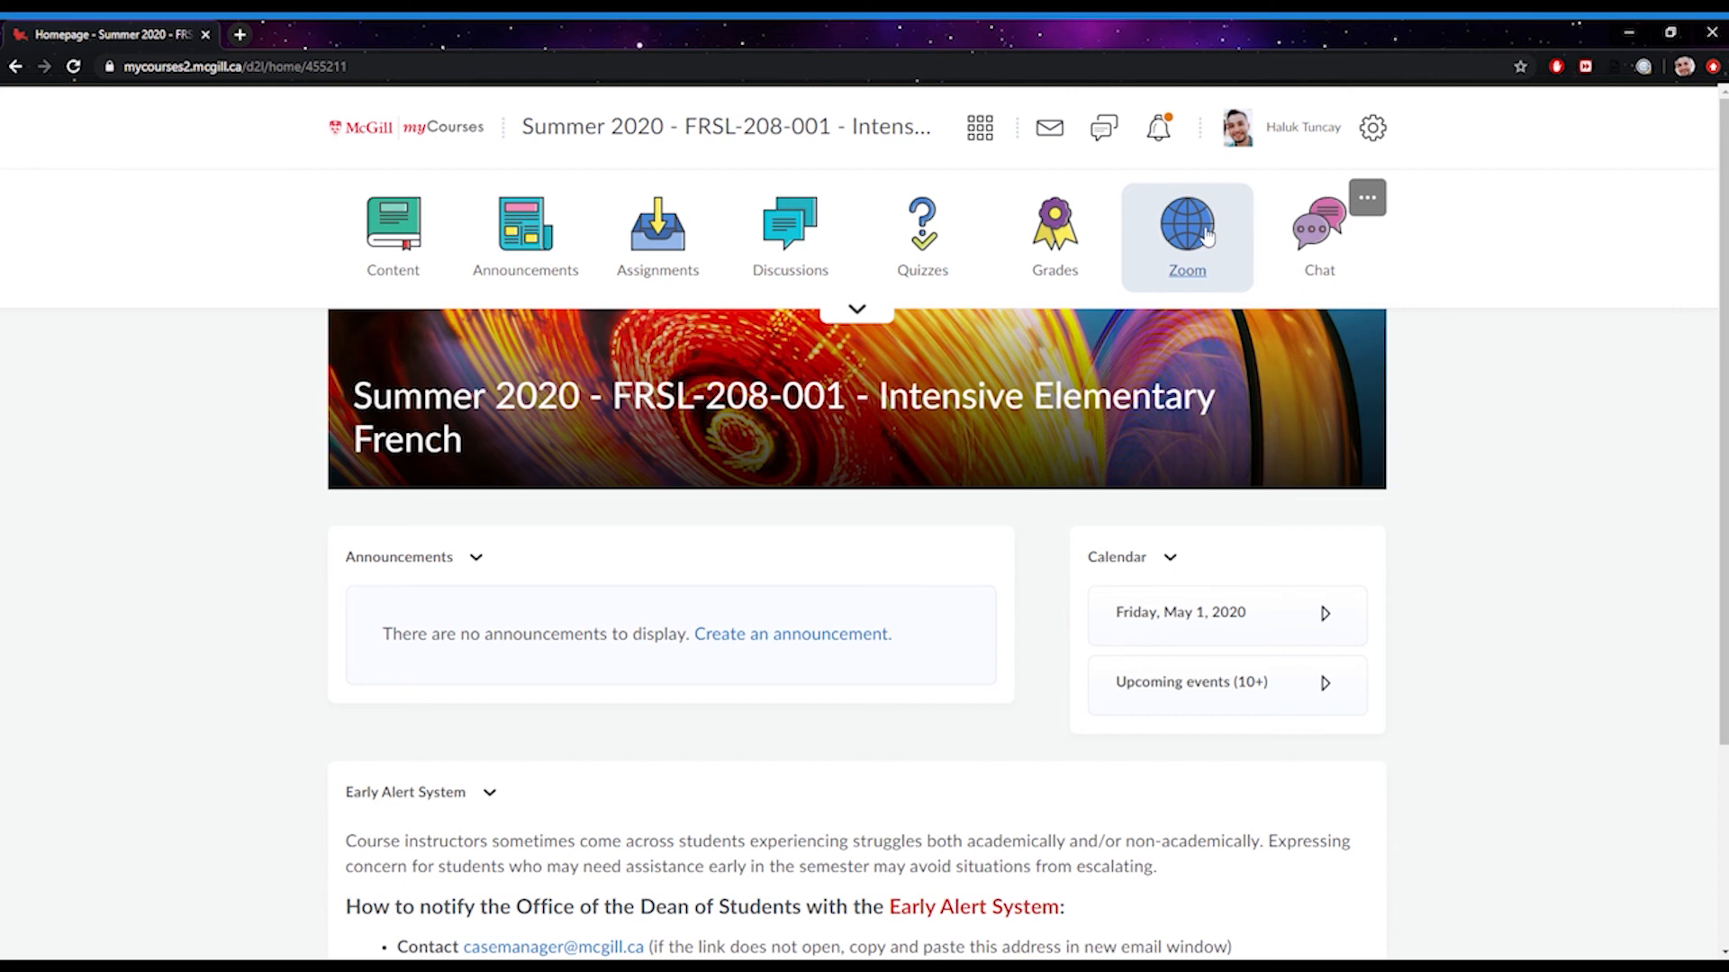
pyautogui.click(1376, 206)
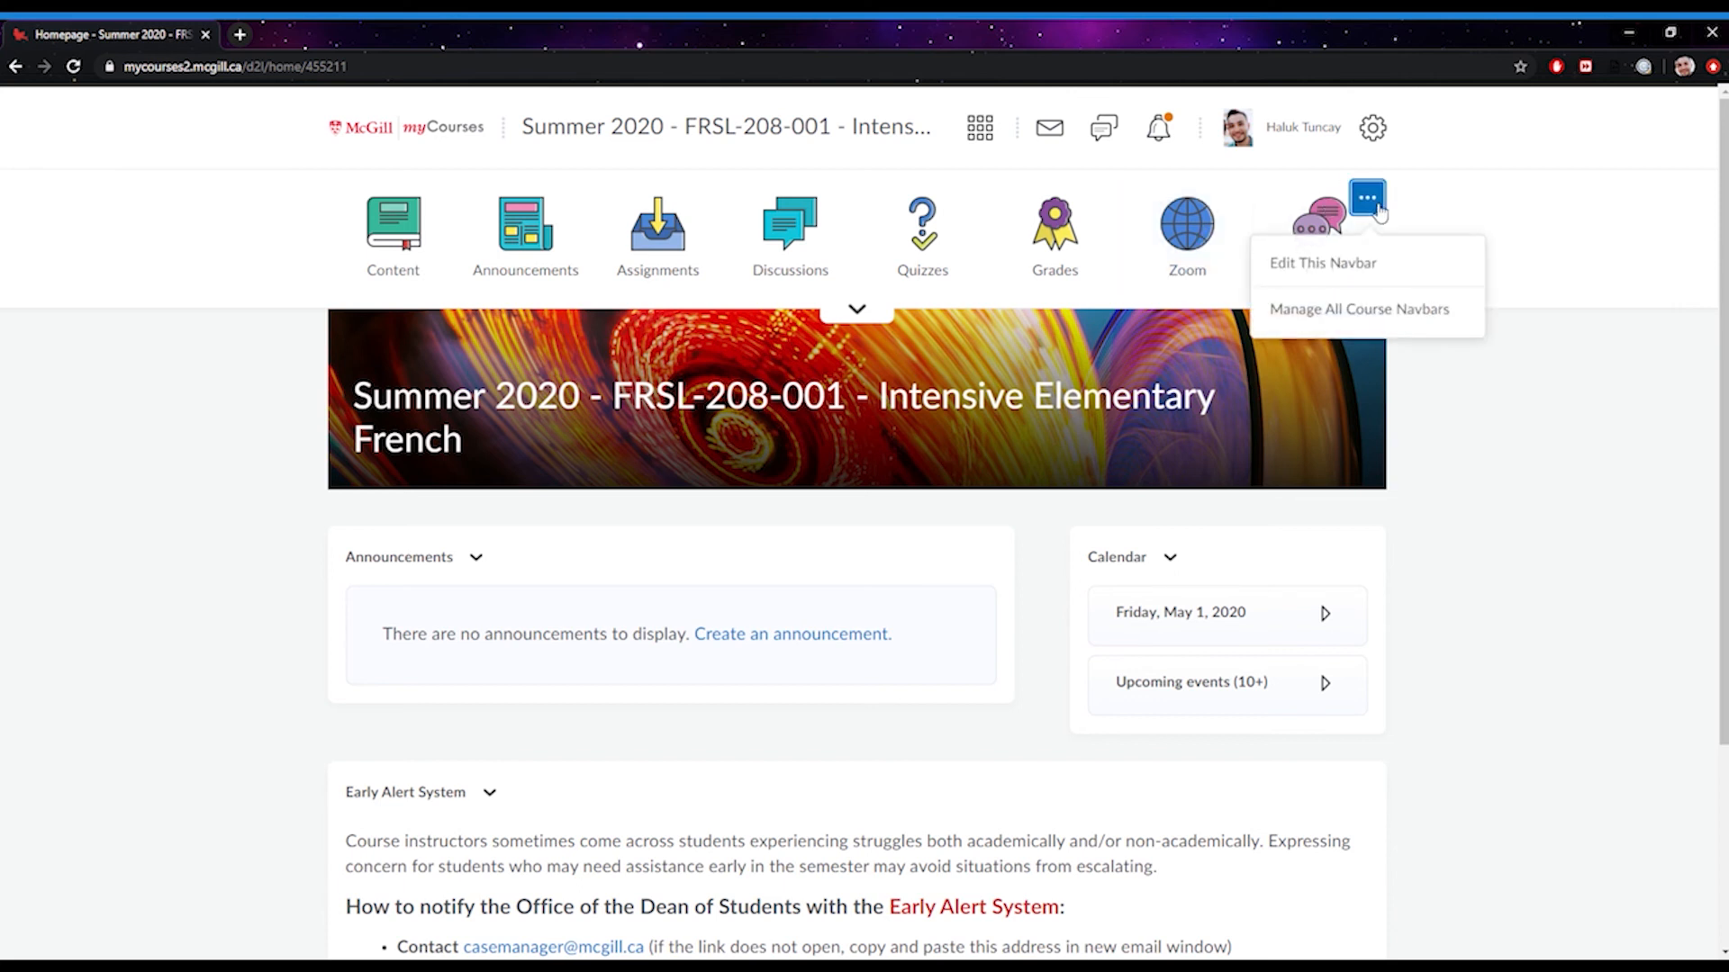
pyautogui.click(1384, 273)
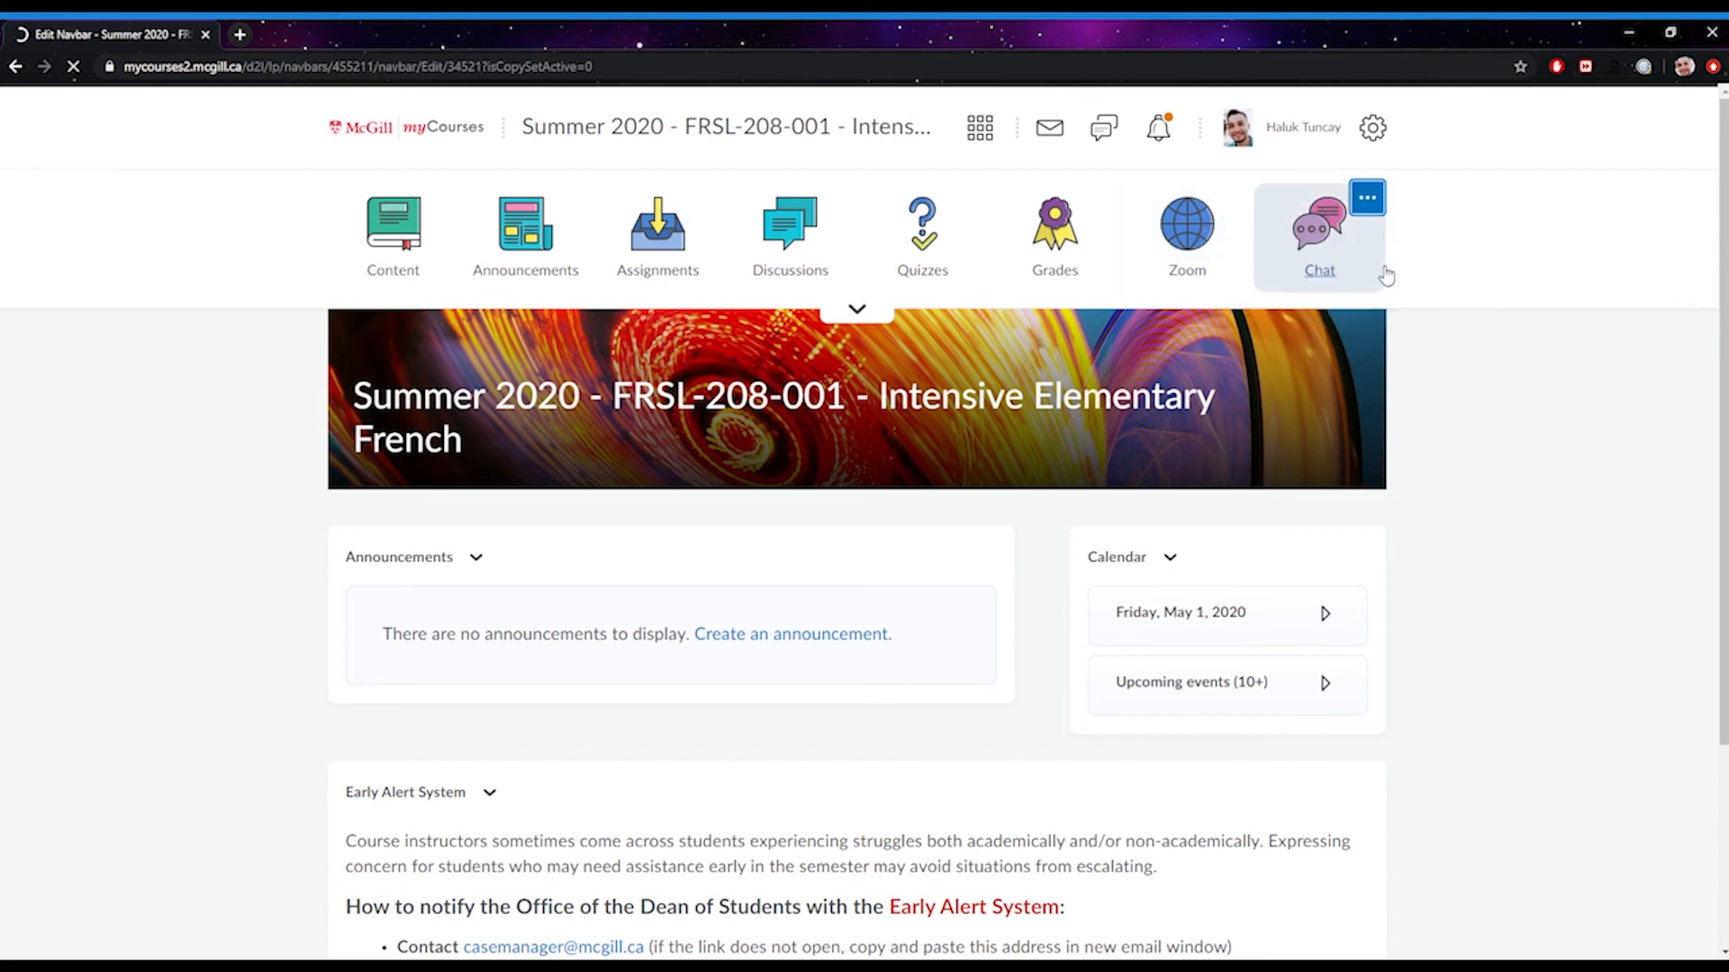
pyautogui.scroll(-2, 961, 374)
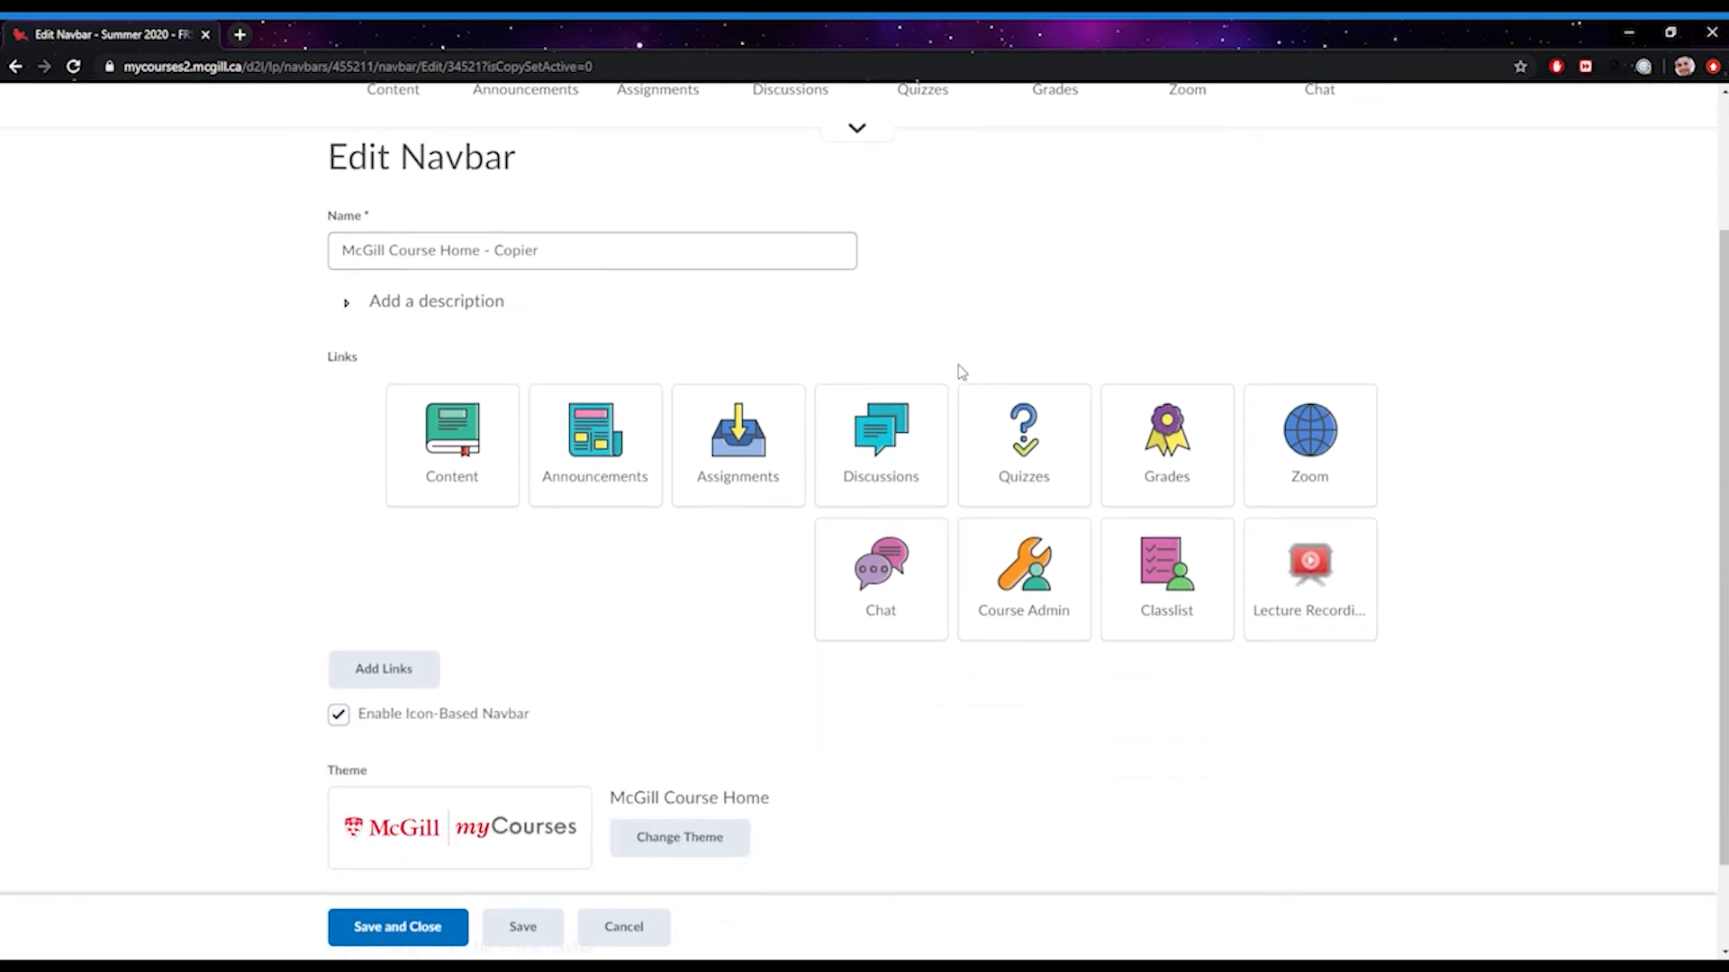
pyautogui.click(400, 683)
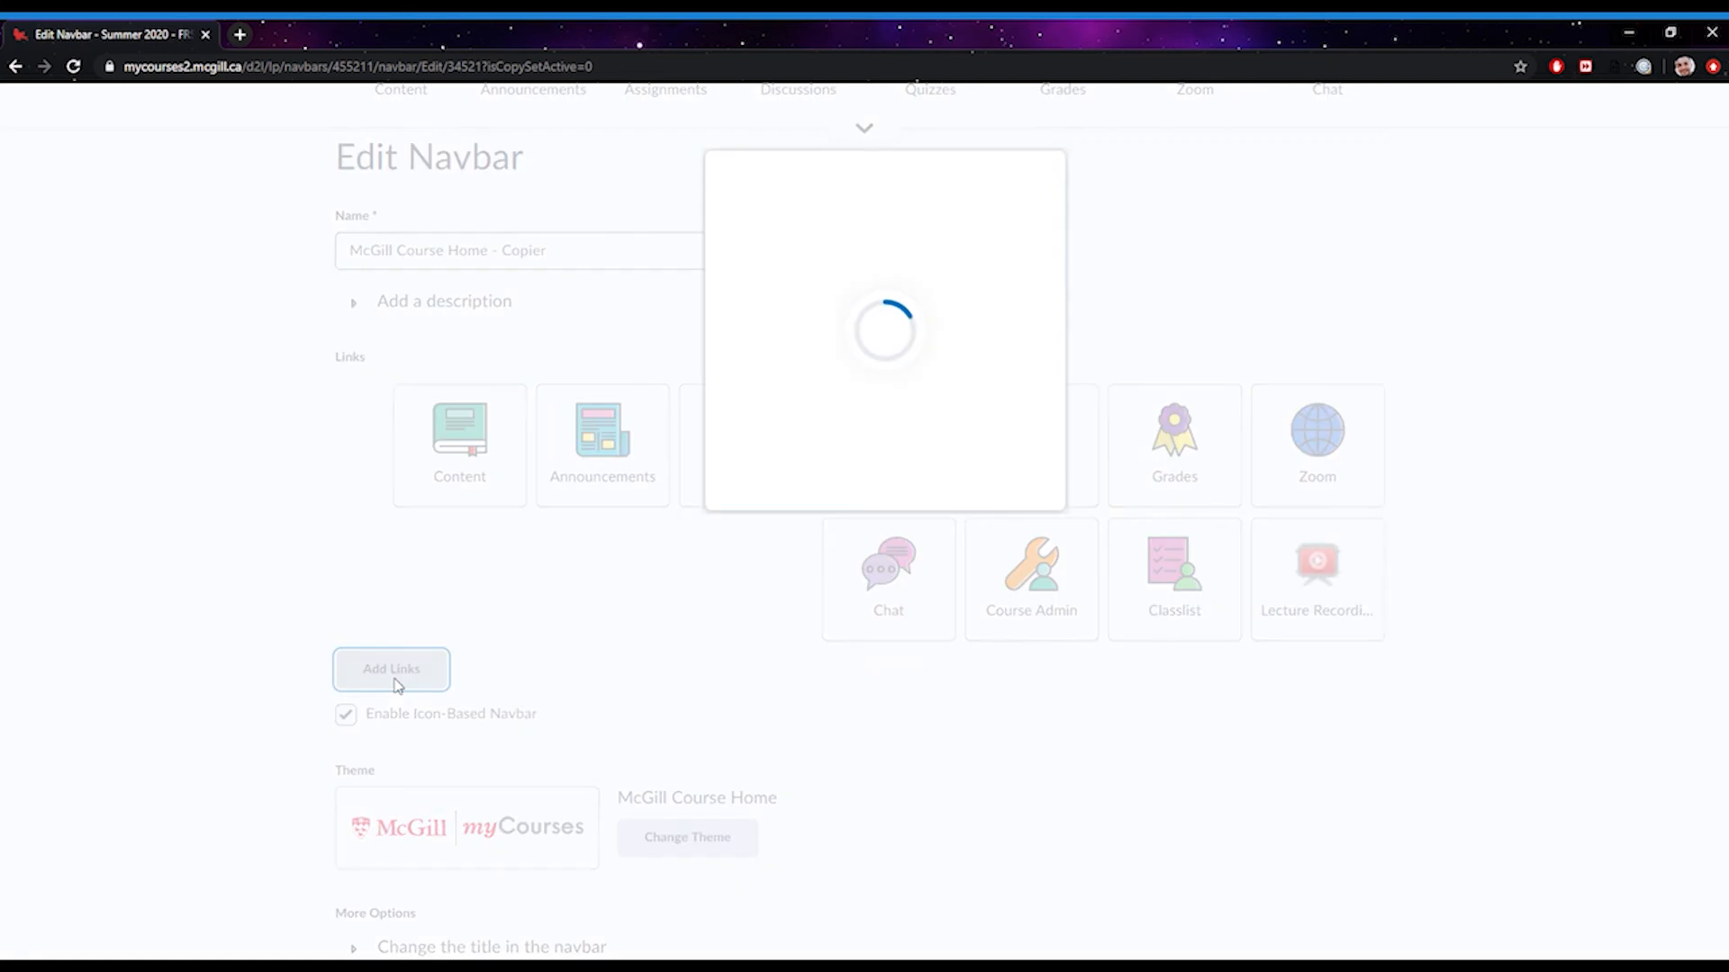
pyautogui.moveTo(1106, 279); pyautogui.dragTo(1084, 841)
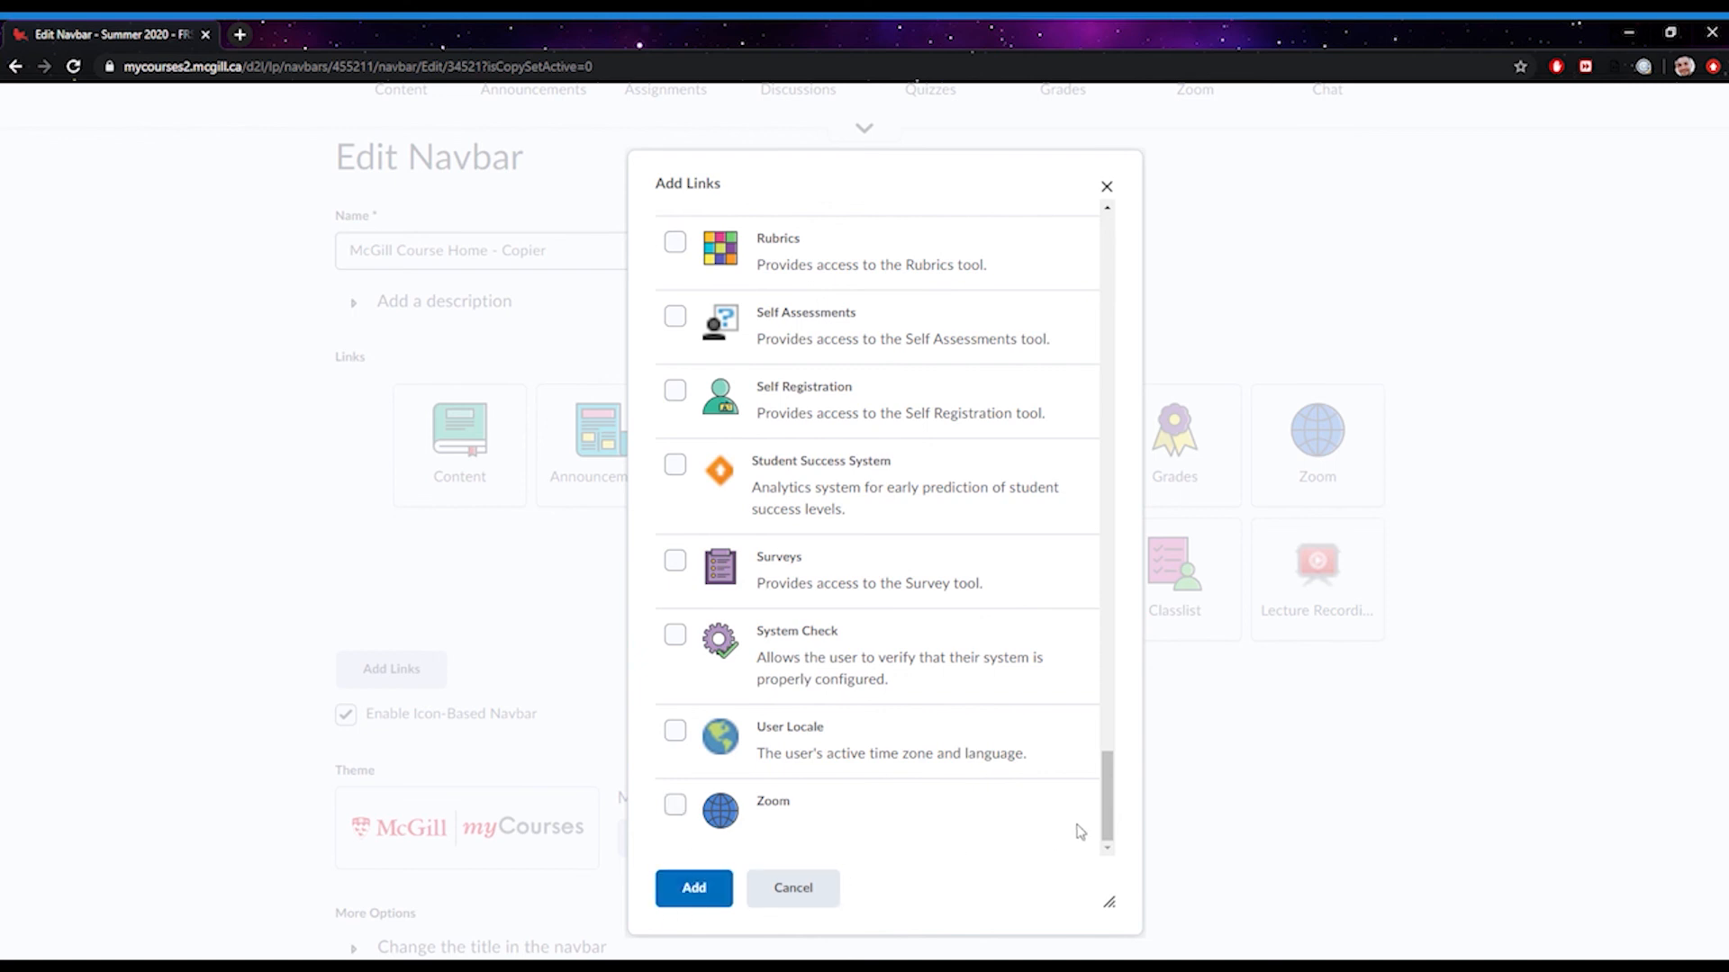
pyautogui.moveTo(1110, 806); pyautogui.dragTo(1115, 640)
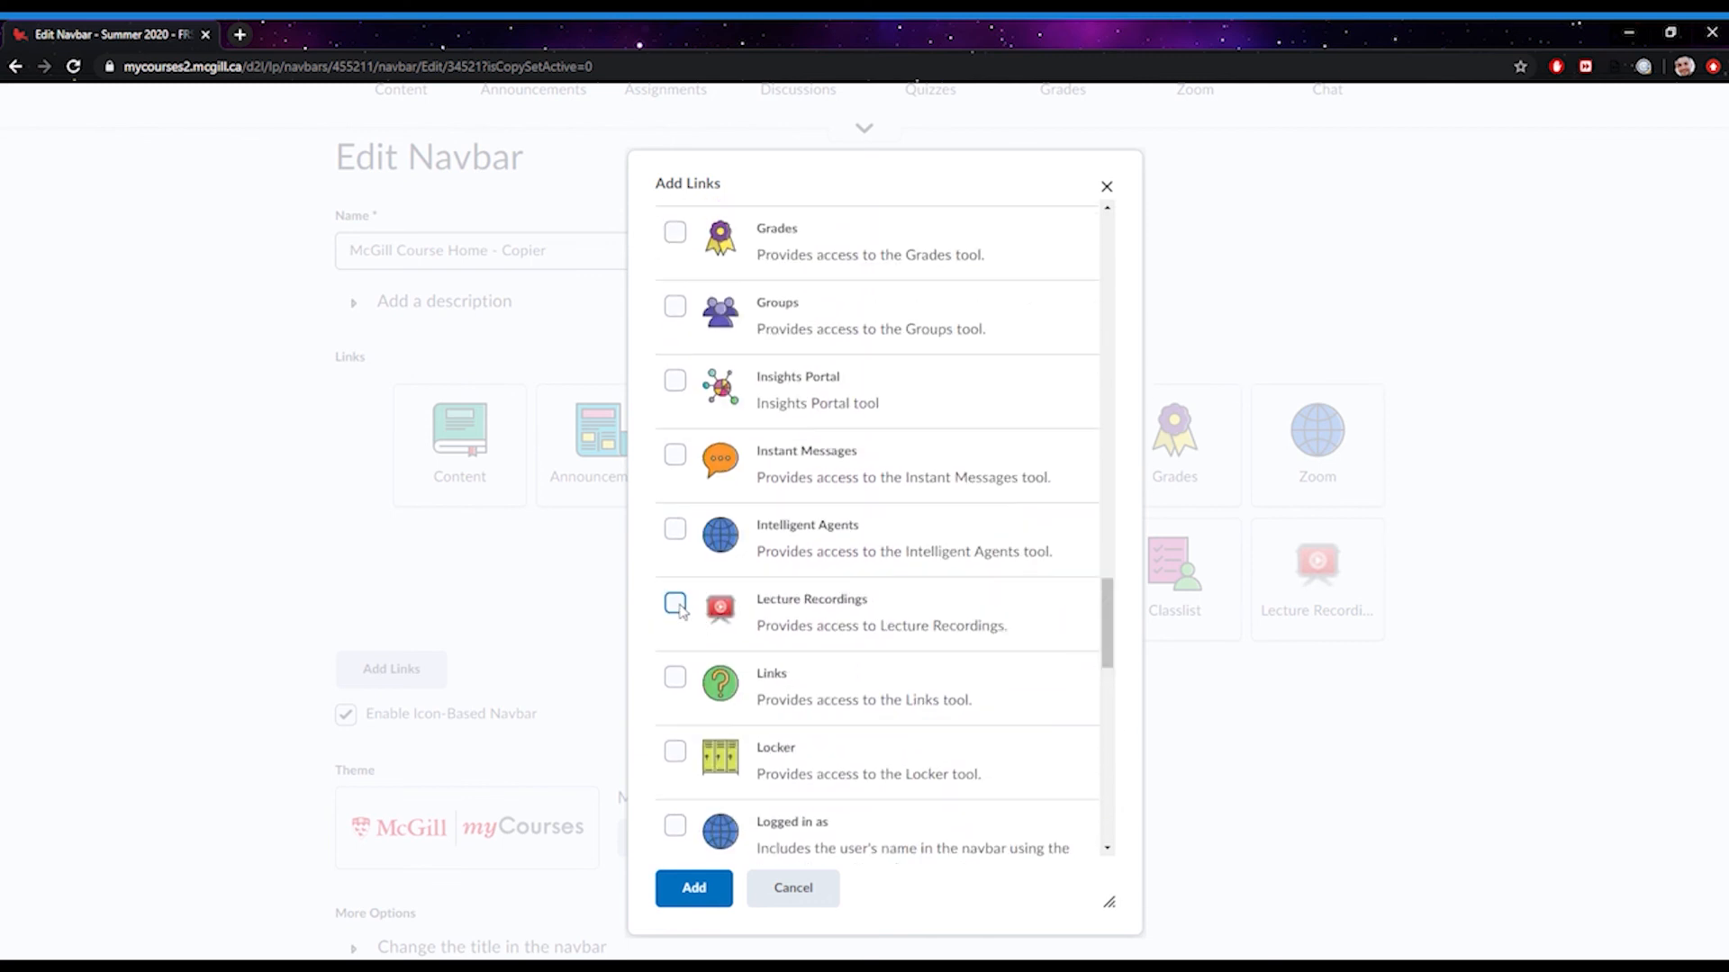
pyautogui.click(681, 611)
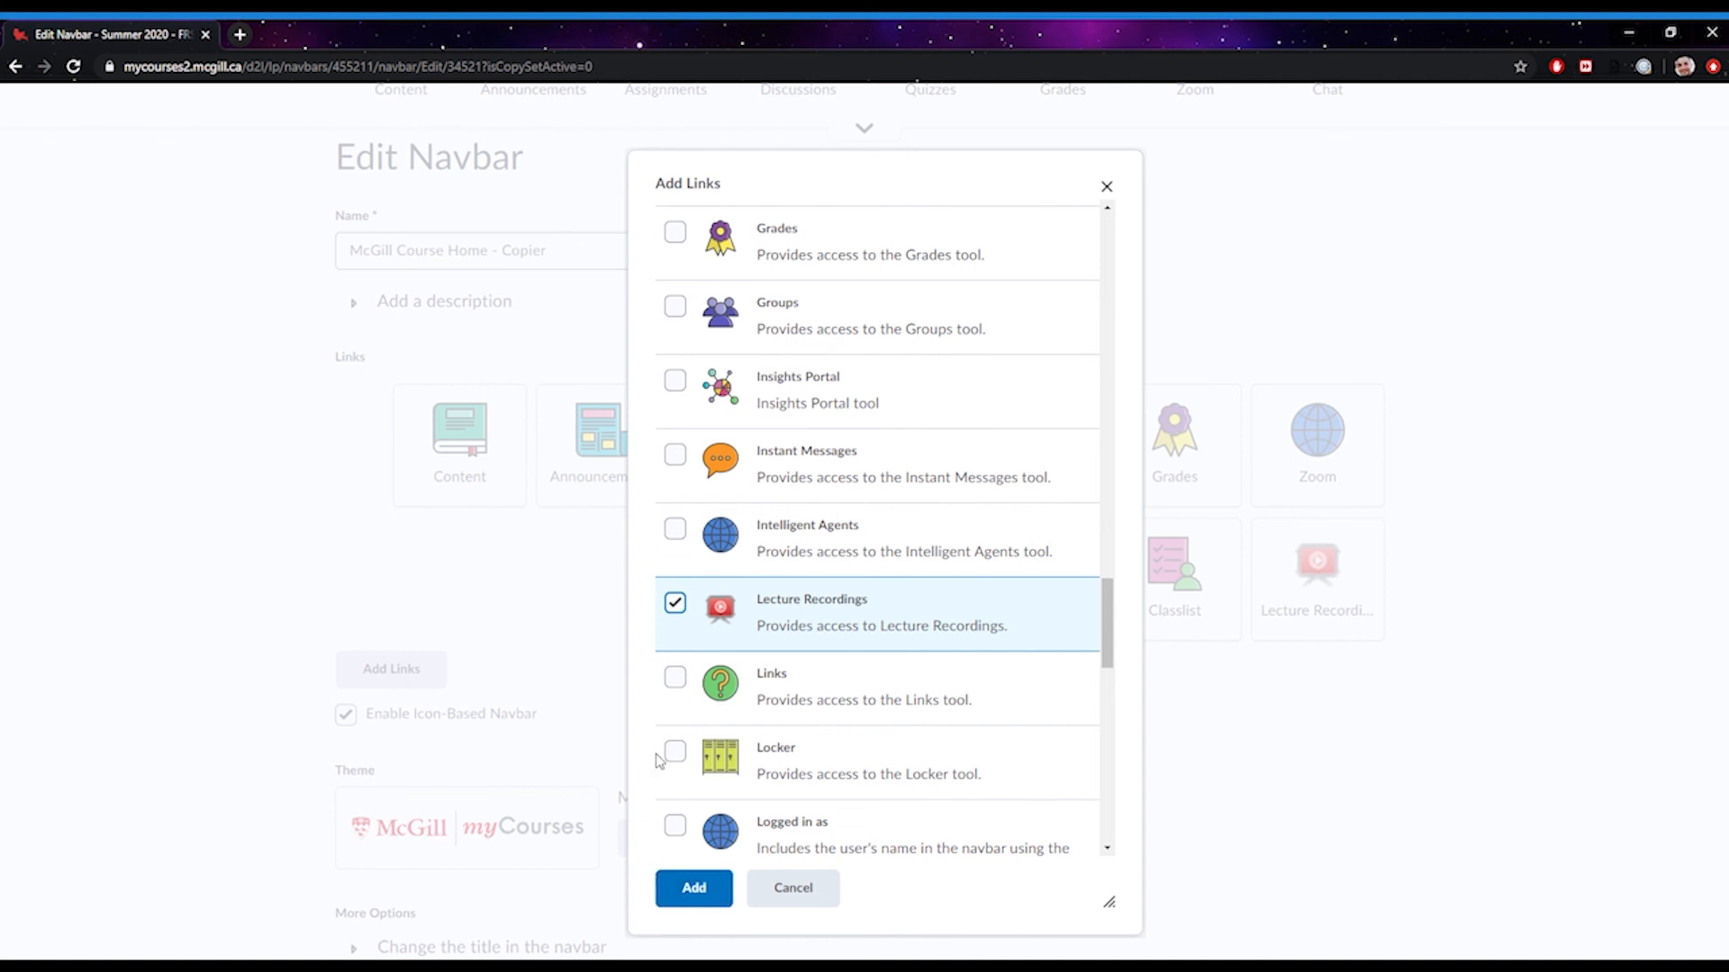
pyautogui.click(817, 891)
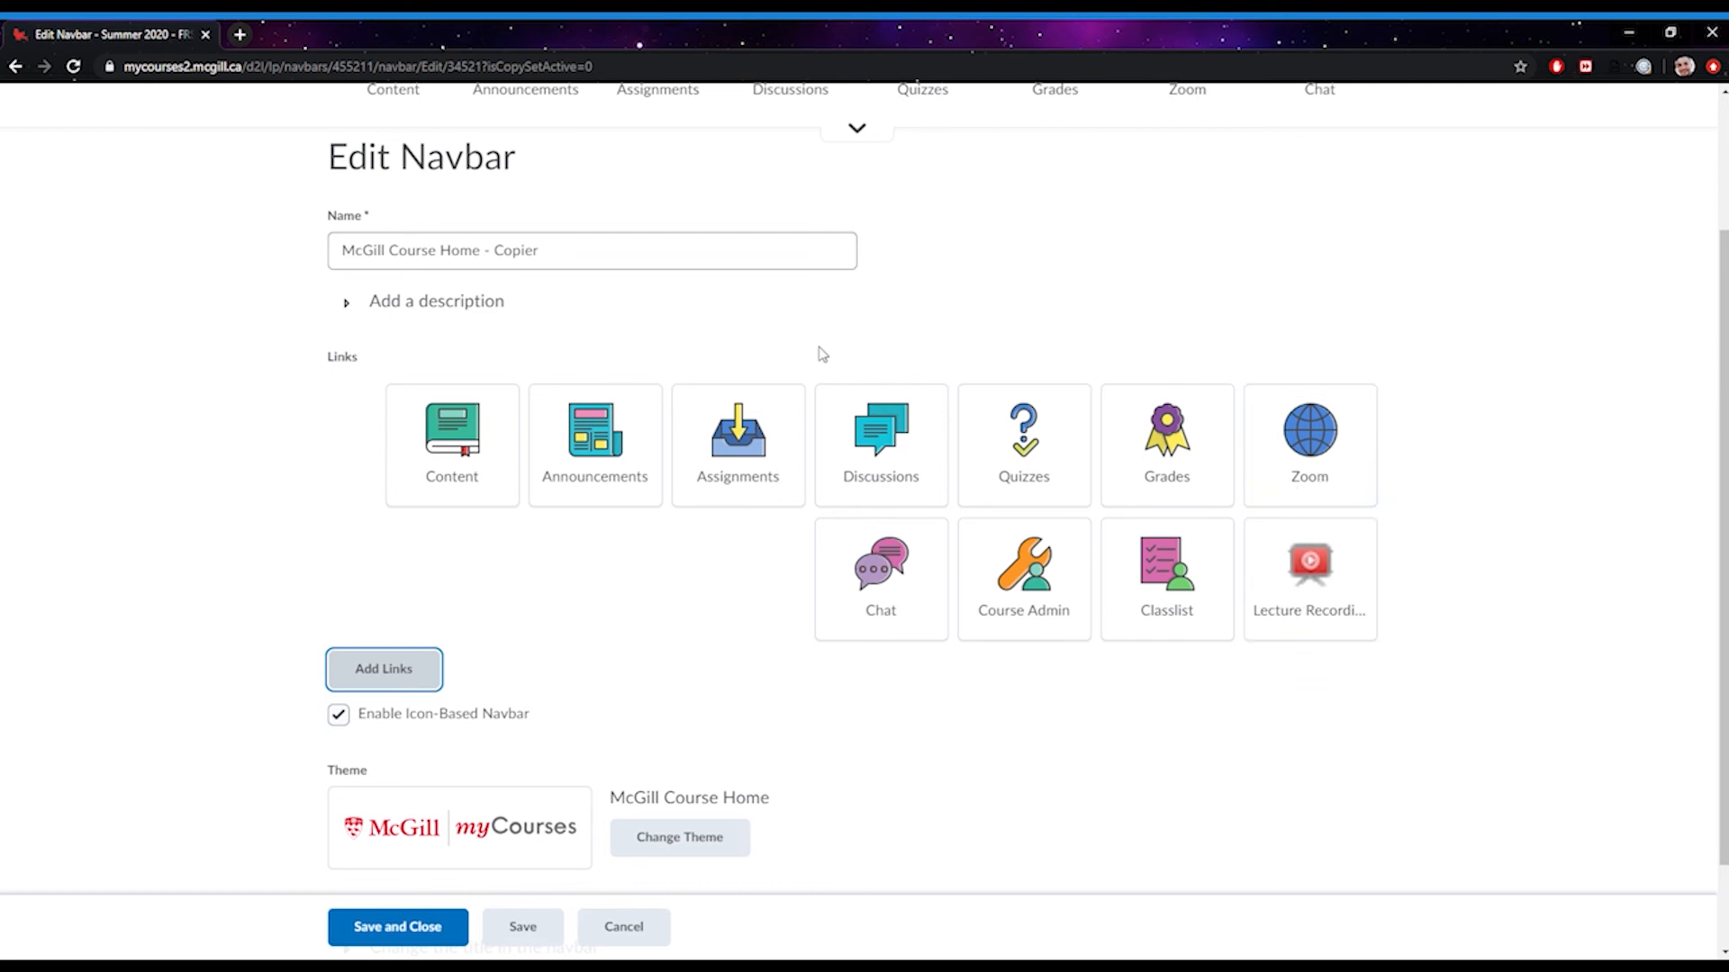
pyautogui.scroll(2, 818, 351)
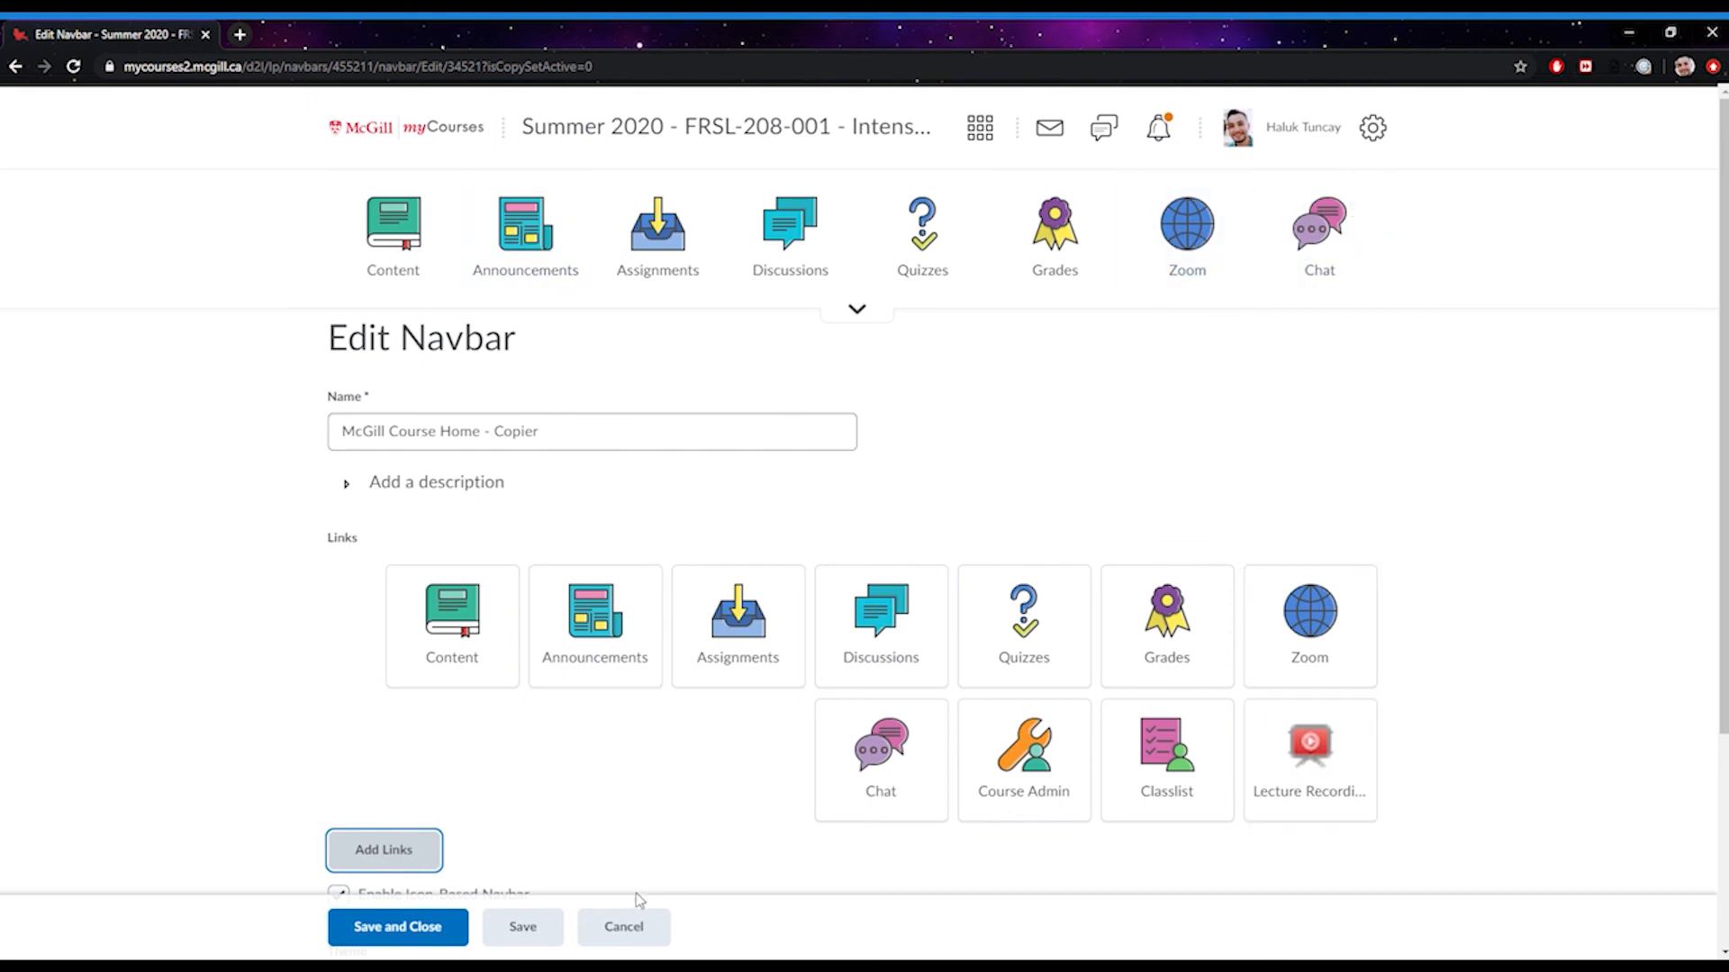
pyautogui.click(653, 928)
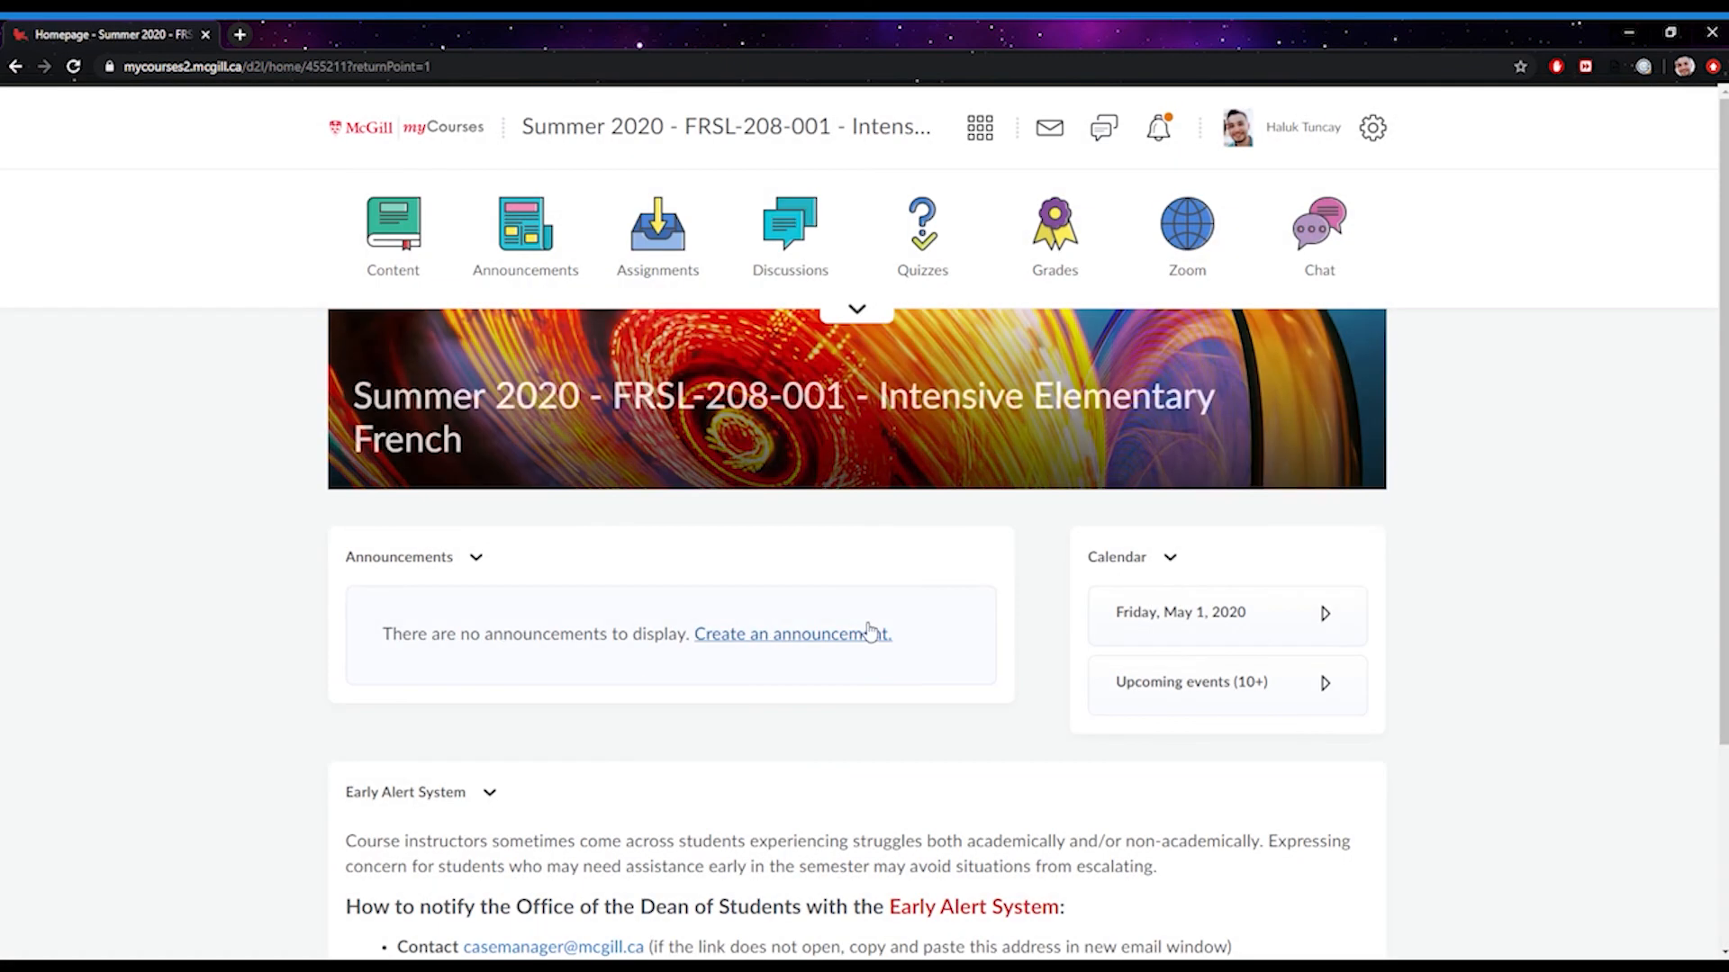
# Go to the course's Zoom page and begin scheduling a new meeting
pyautogui.click(1192, 241)
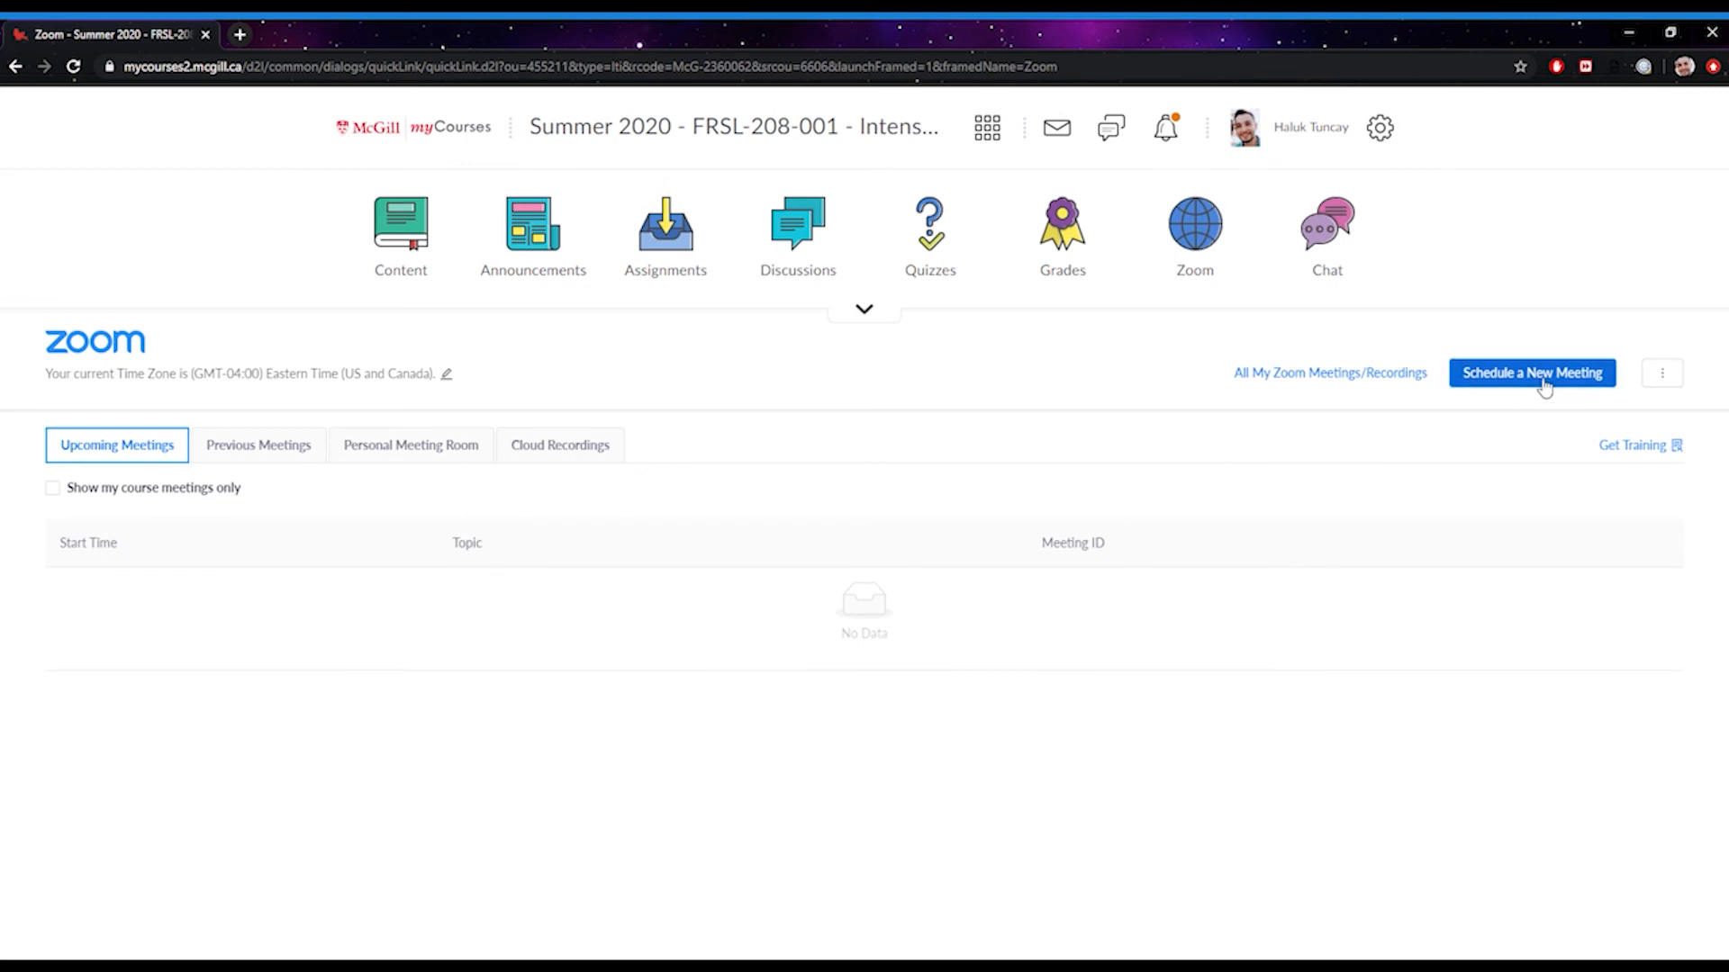
pyautogui.click(1545, 379)
pyautogui.scroll(-1, 146, 375)
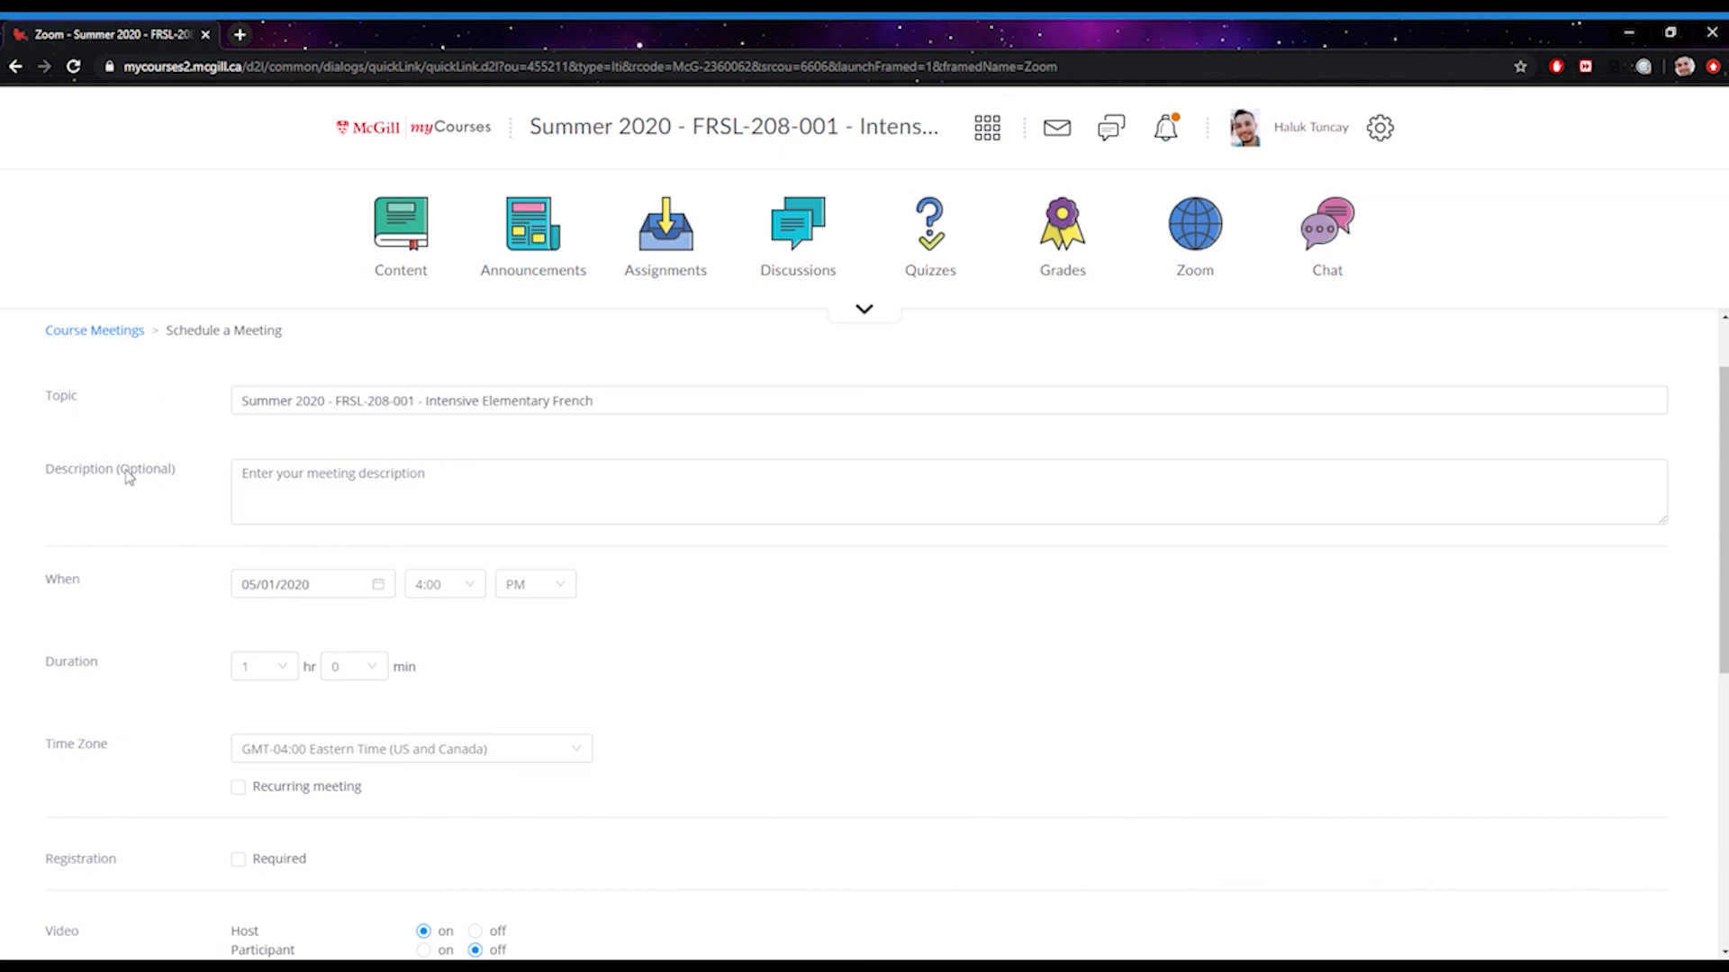
pyautogui.scroll(-1, 163, 476)
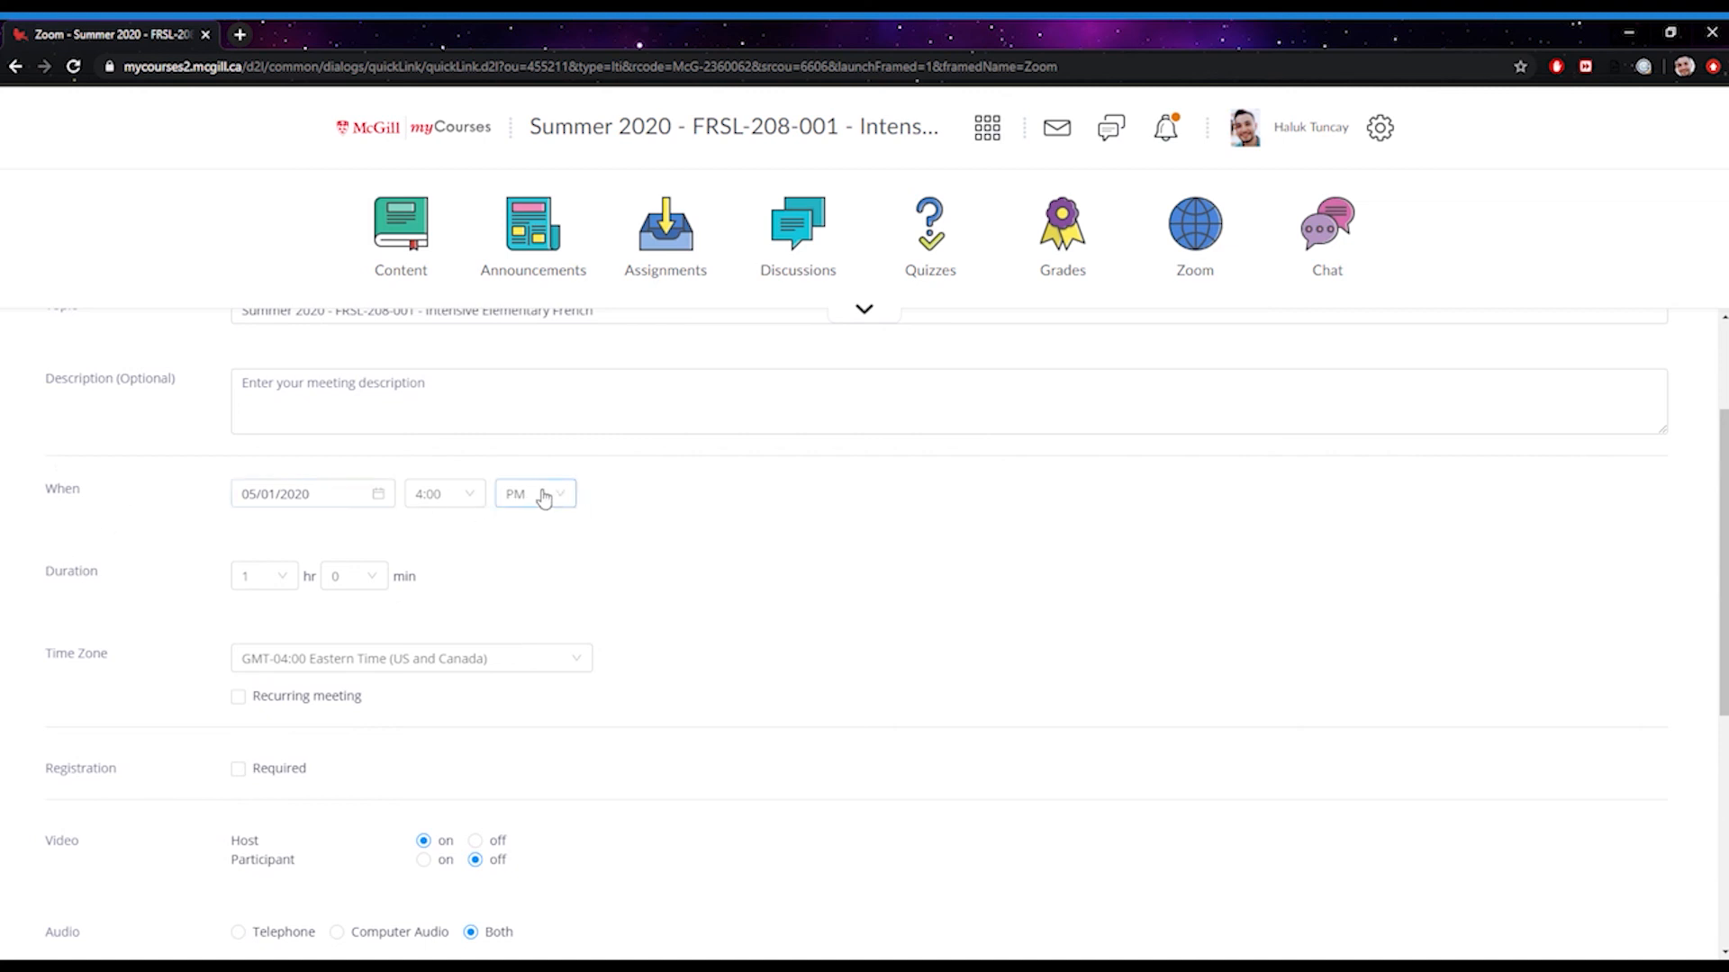
# Keep the meeting date at 05/01/2020 and set the duration to 3 hours
pyautogui.click(385, 498)
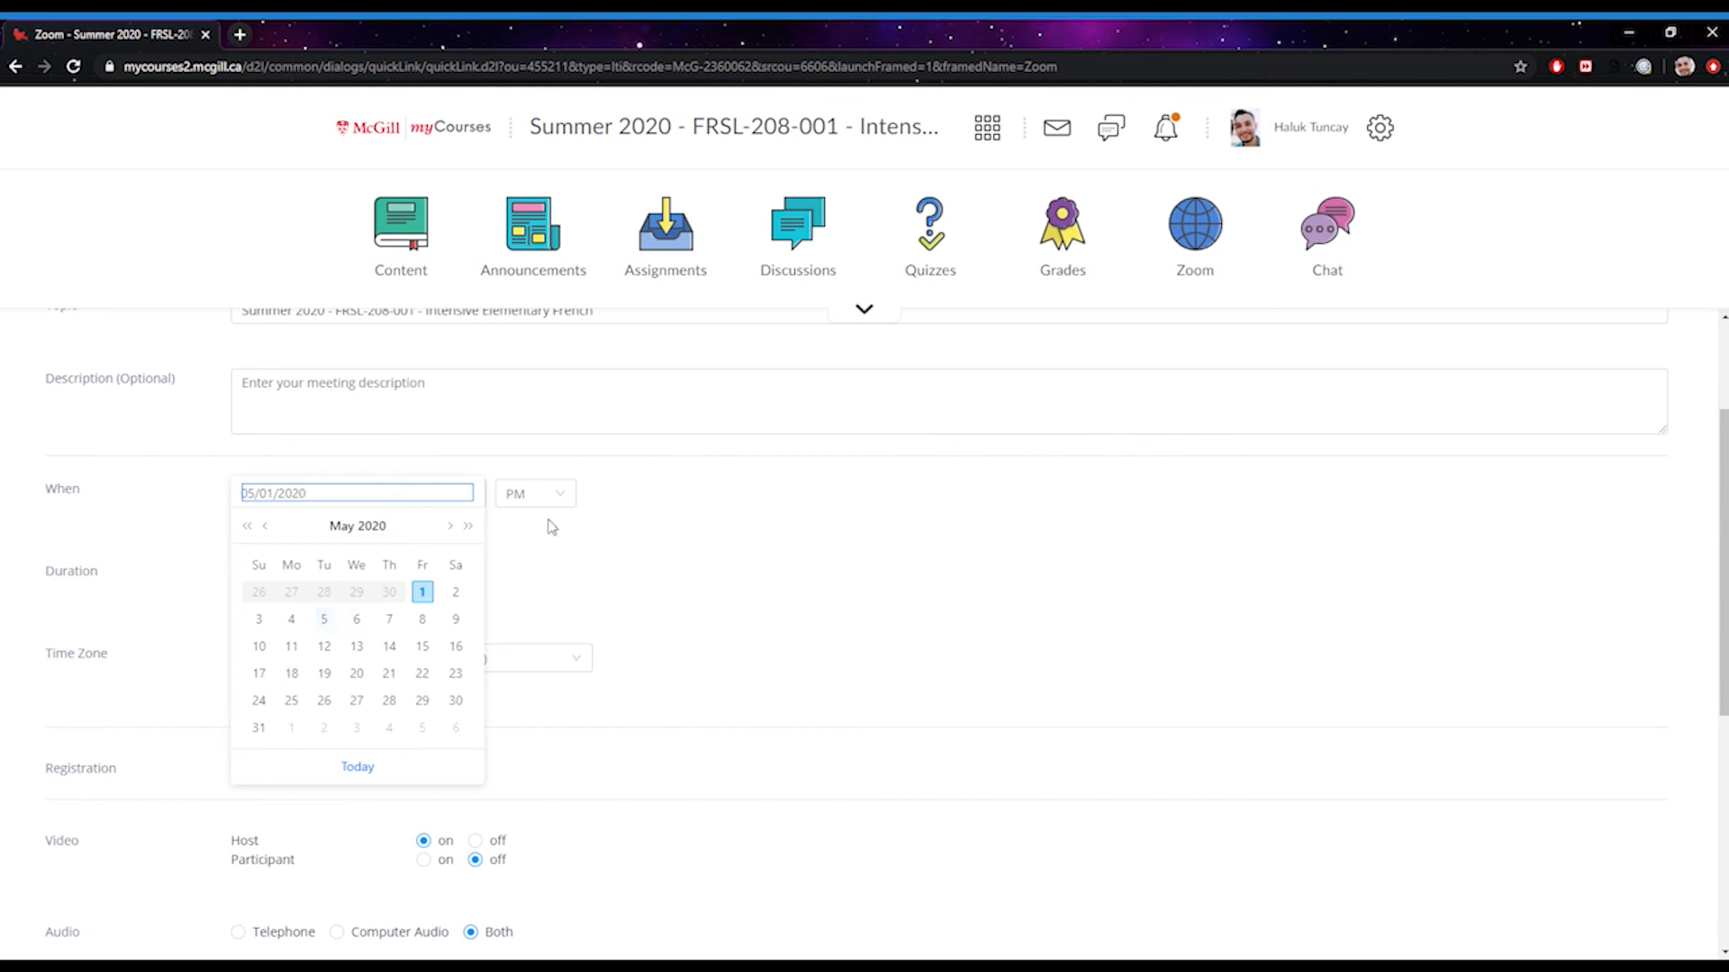
pyautogui.click(619, 577)
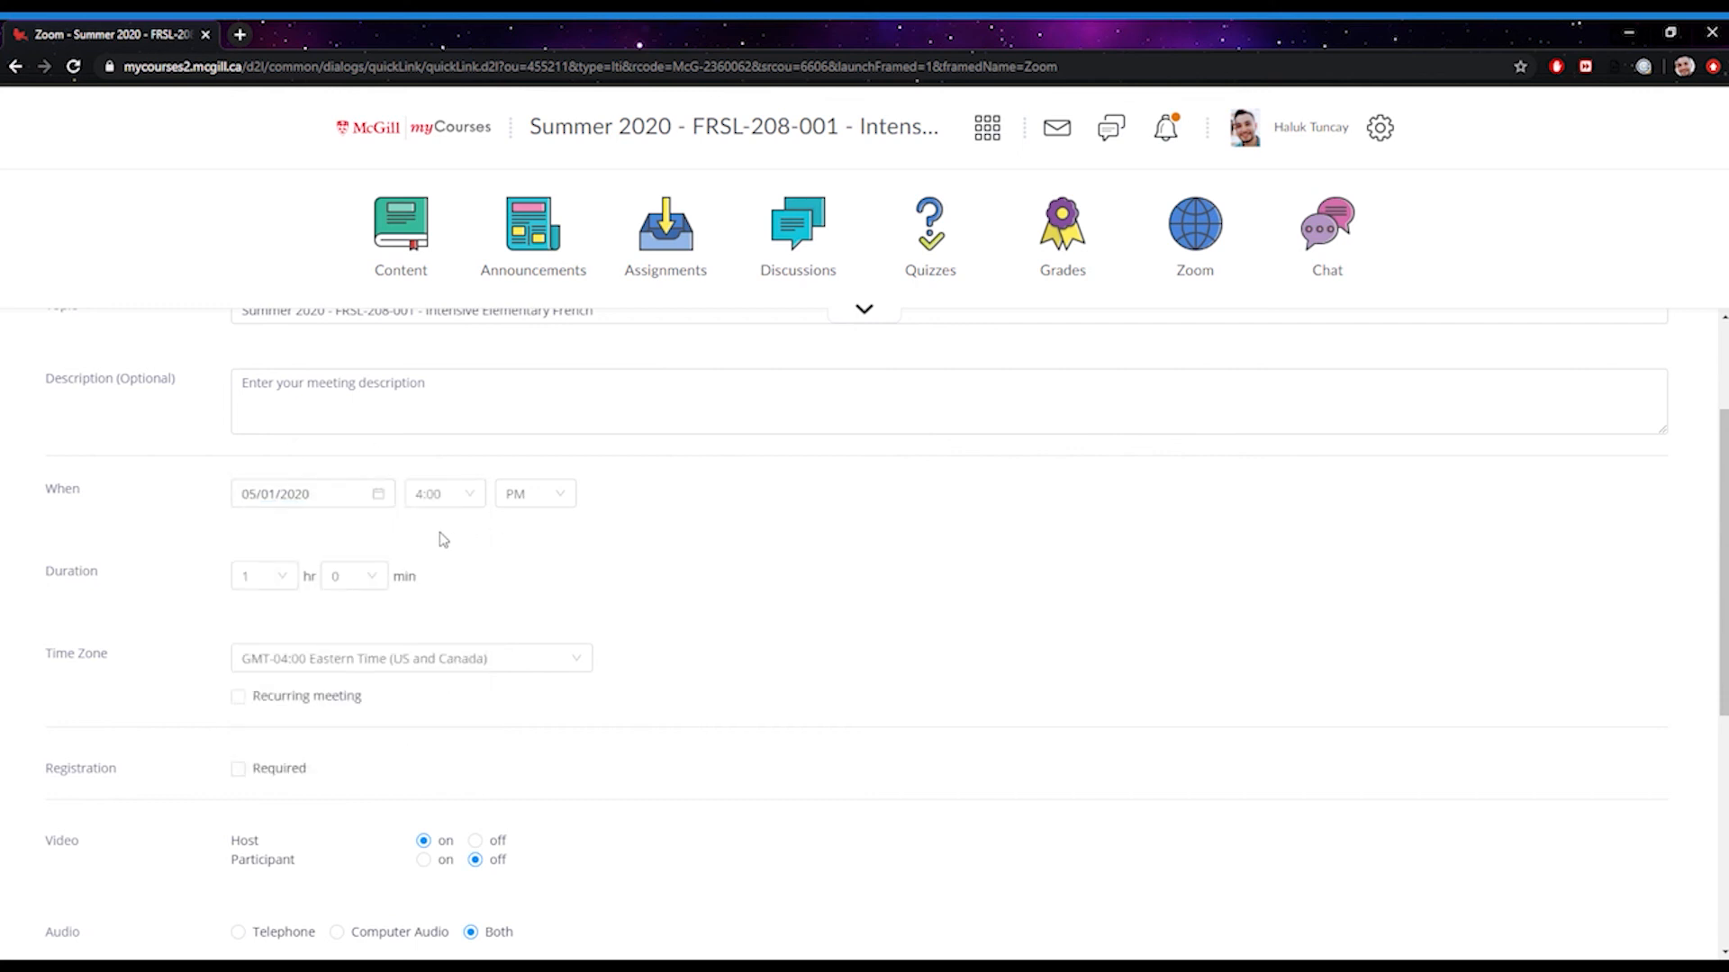
pyautogui.scroll(-1, 443, 540)
pyautogui.click(286, 491)
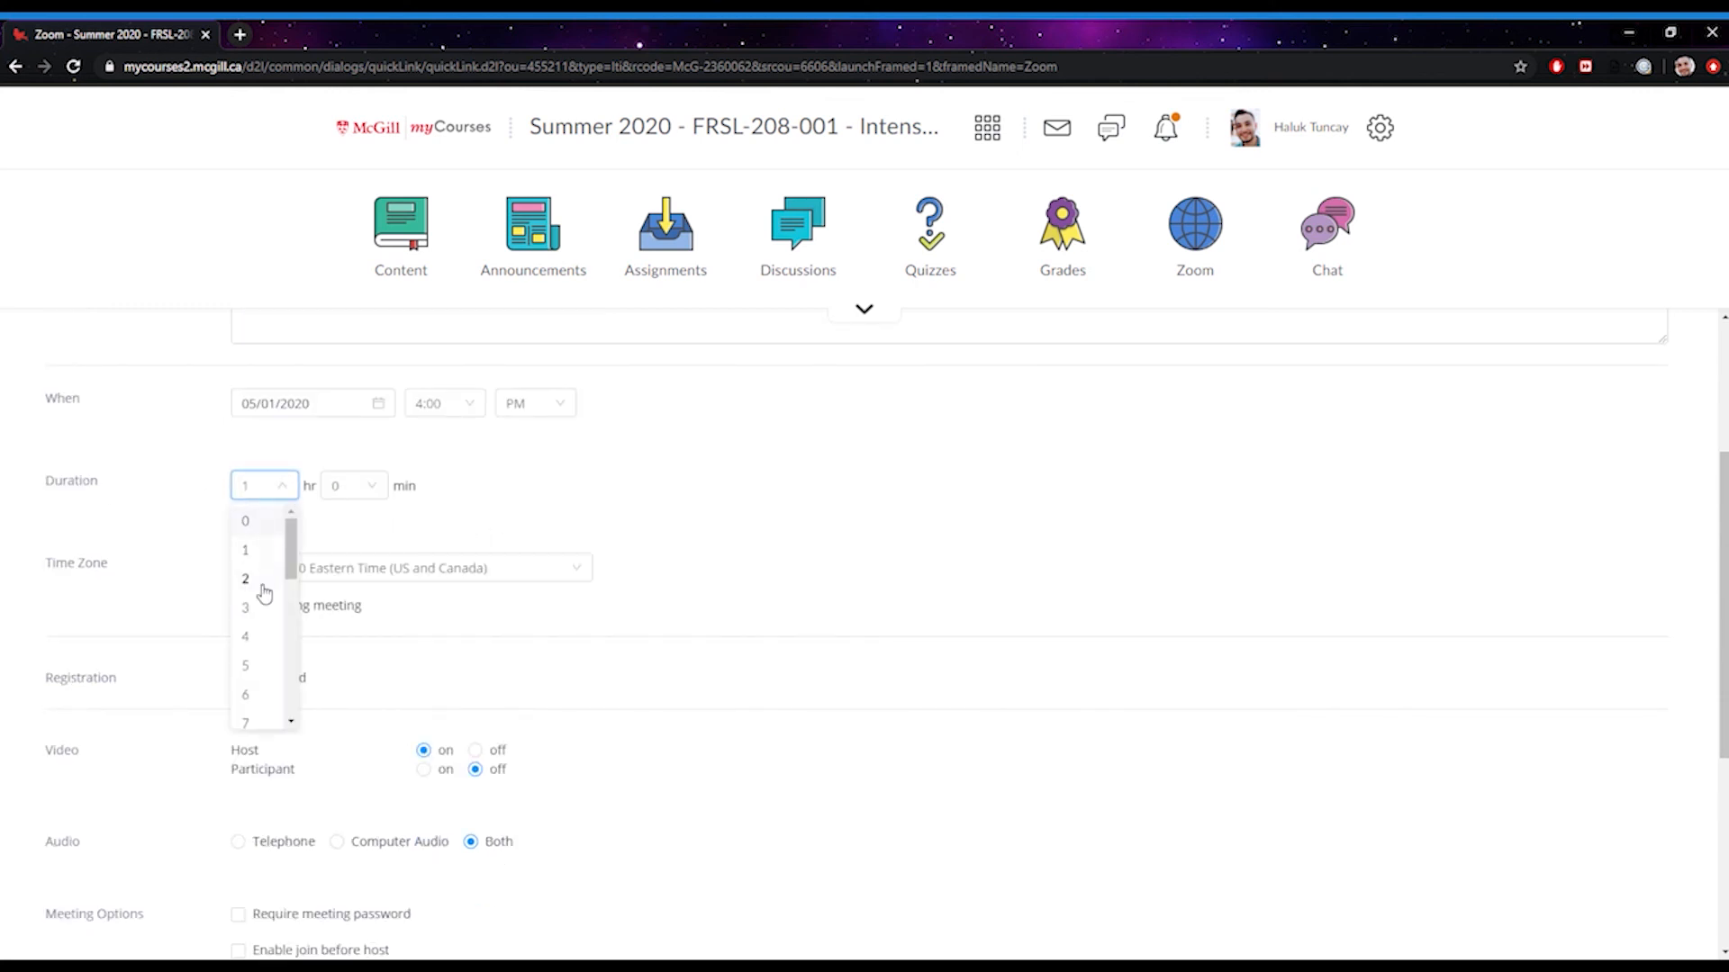
pyautogui.click(260, 608)
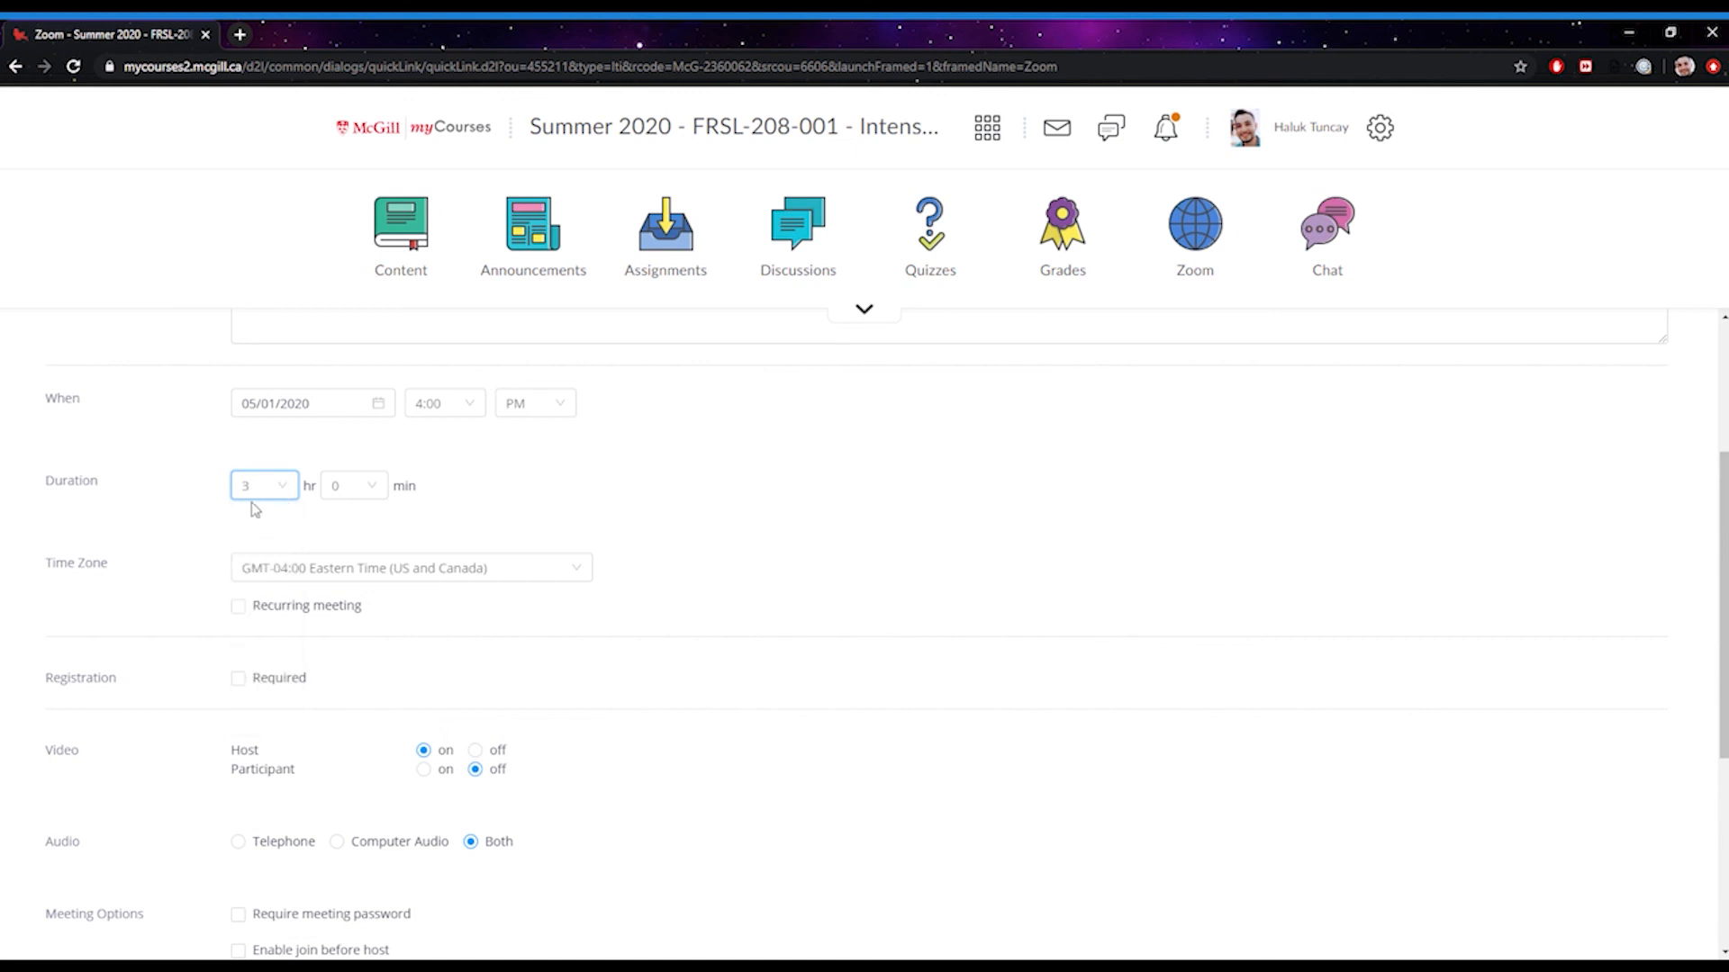
pyautogui.scroll(-1, 621, 477)
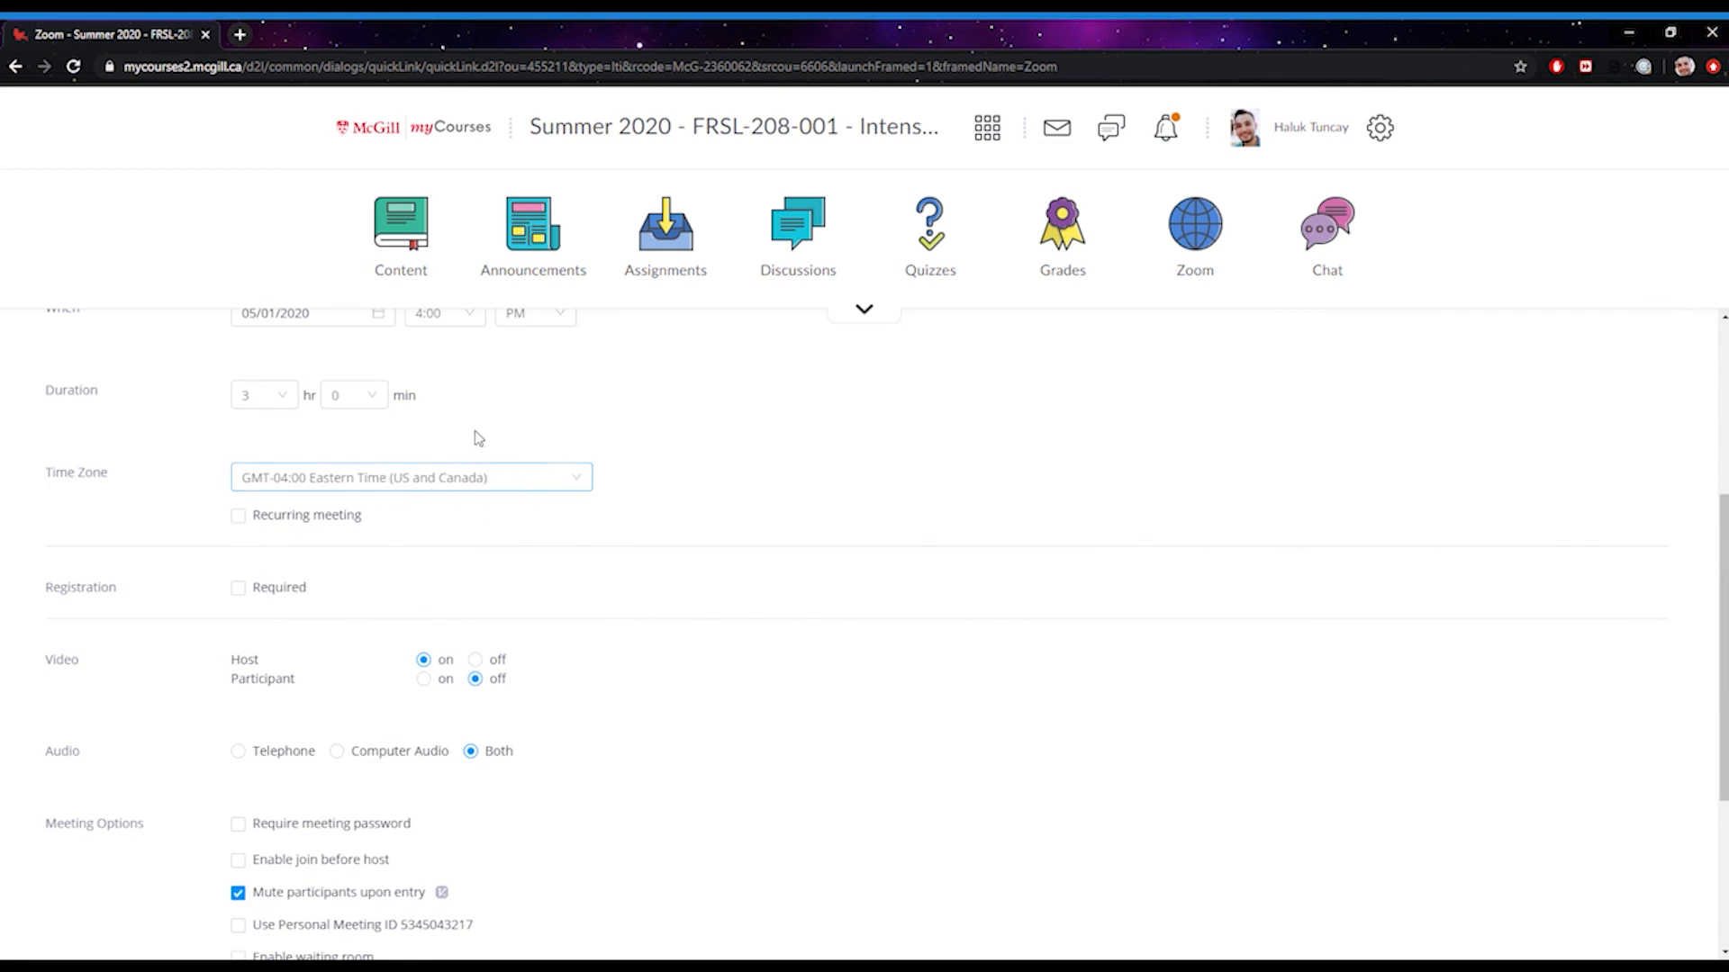
pyautogui.scroll(1, 482, 436)
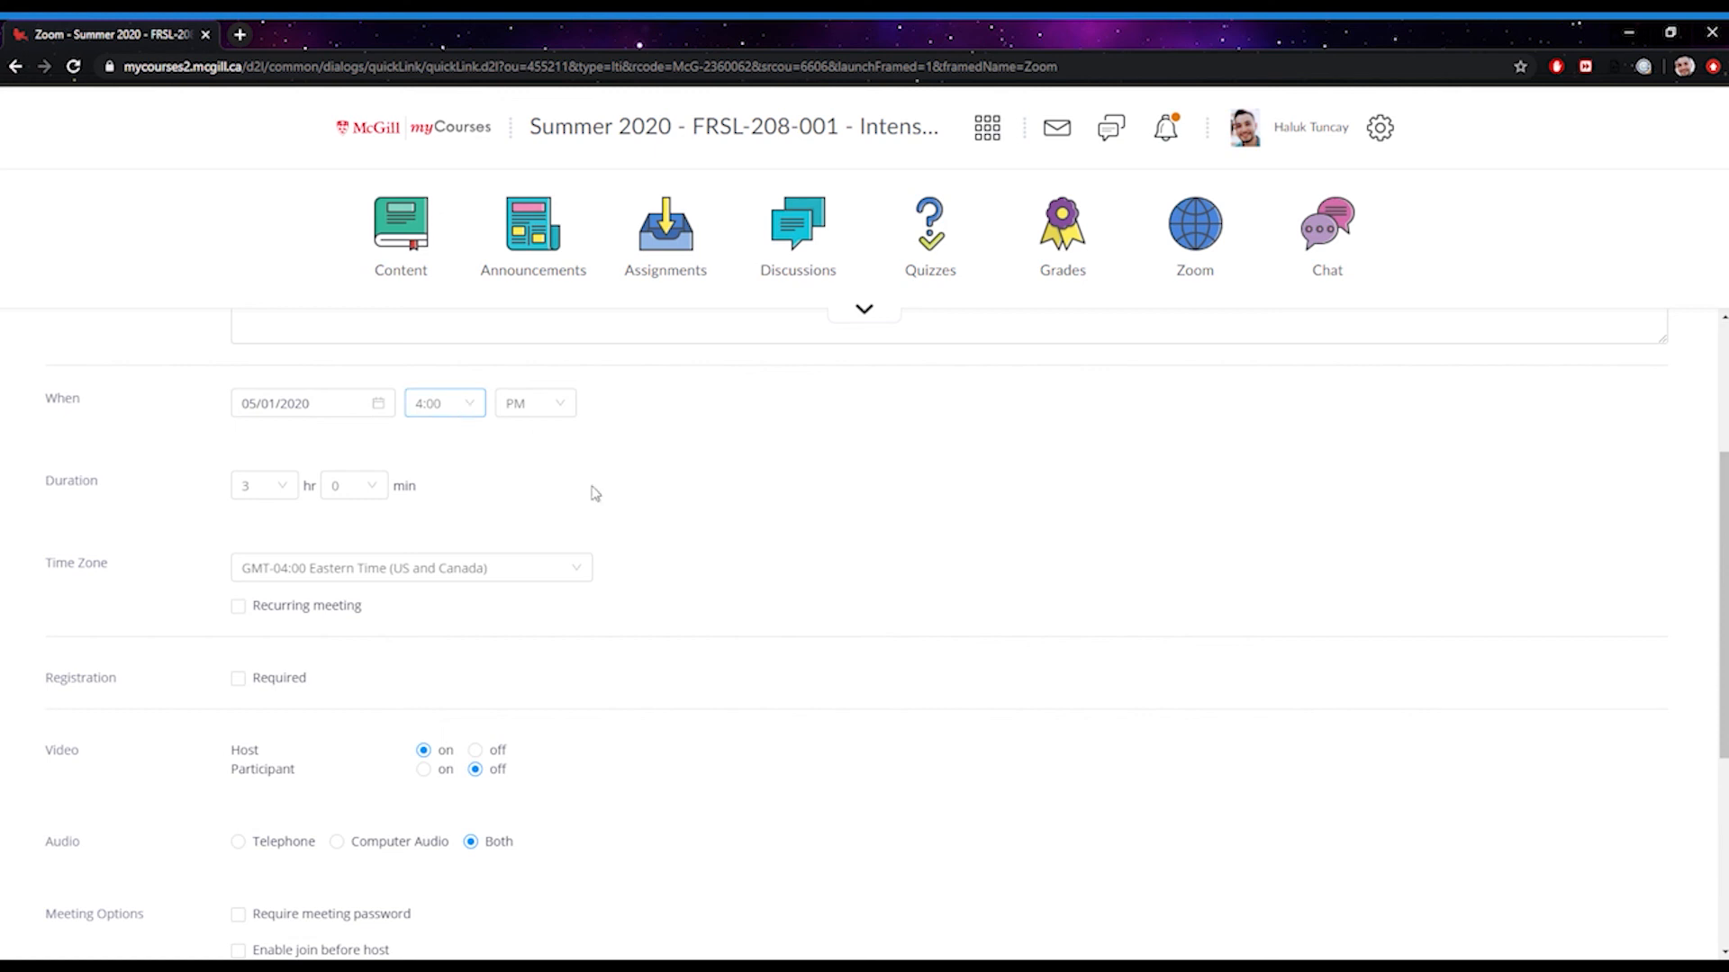
pyautogui.scroll(-2, 685, 554)
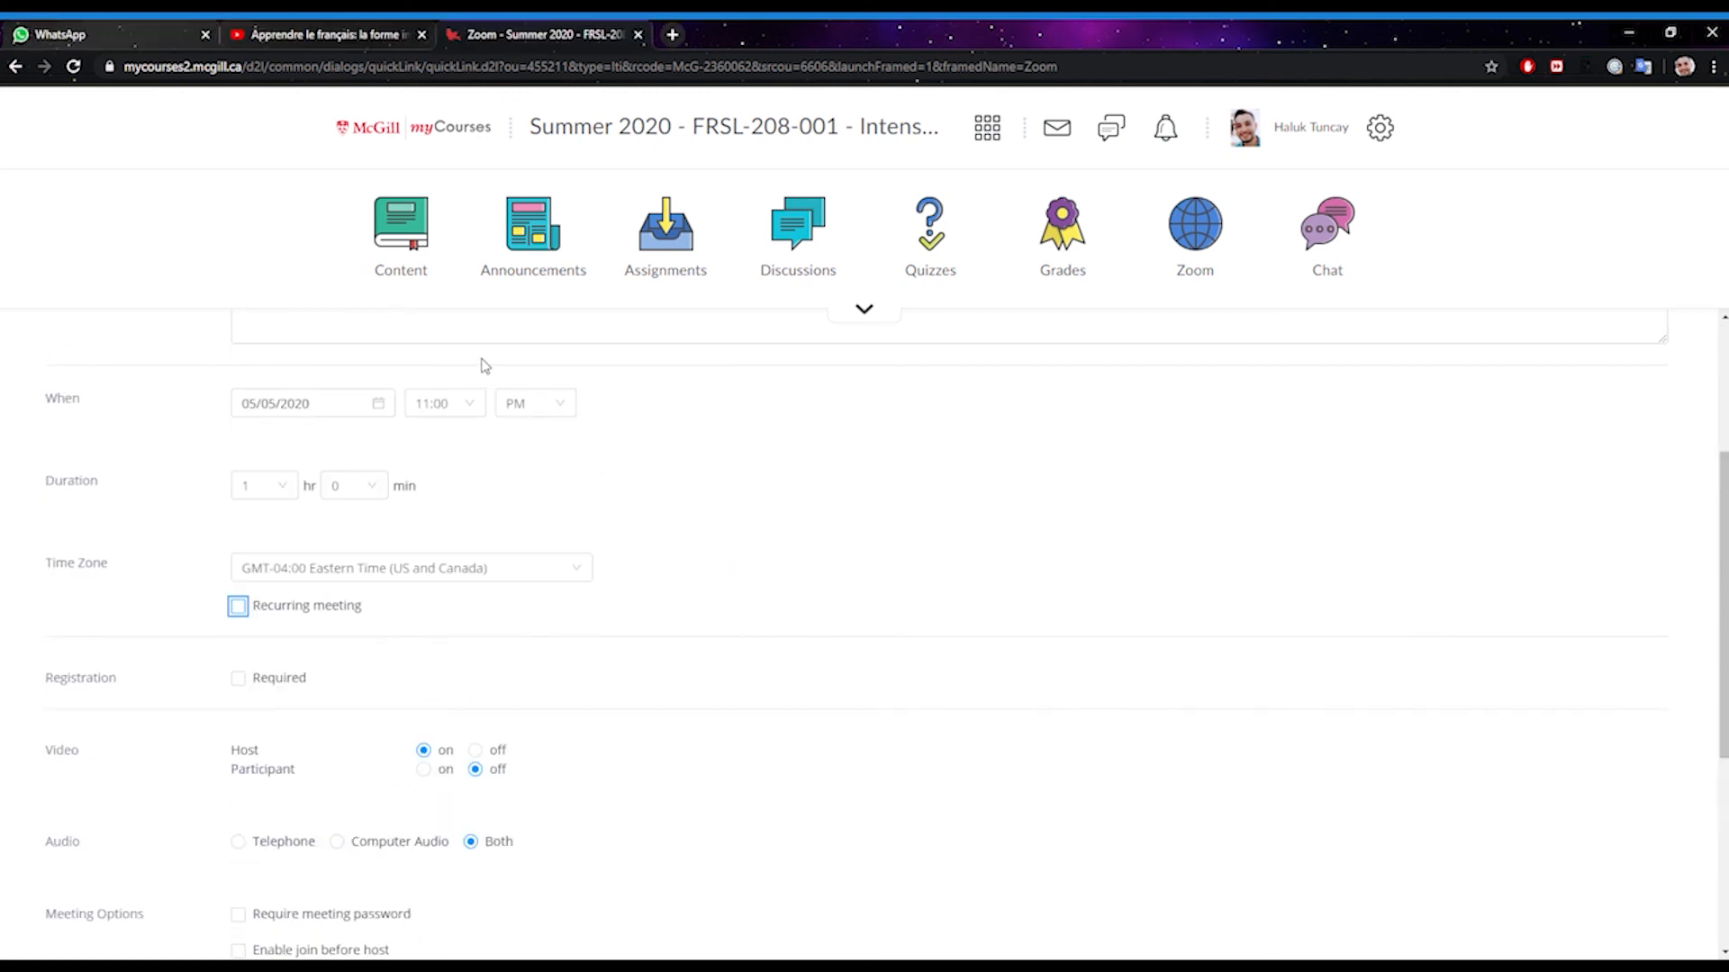
# Make the meeting recur weekly Monday–Thursday, ending June 26, 2020, for 32 occurrences
pyautogui.click(248, 613)
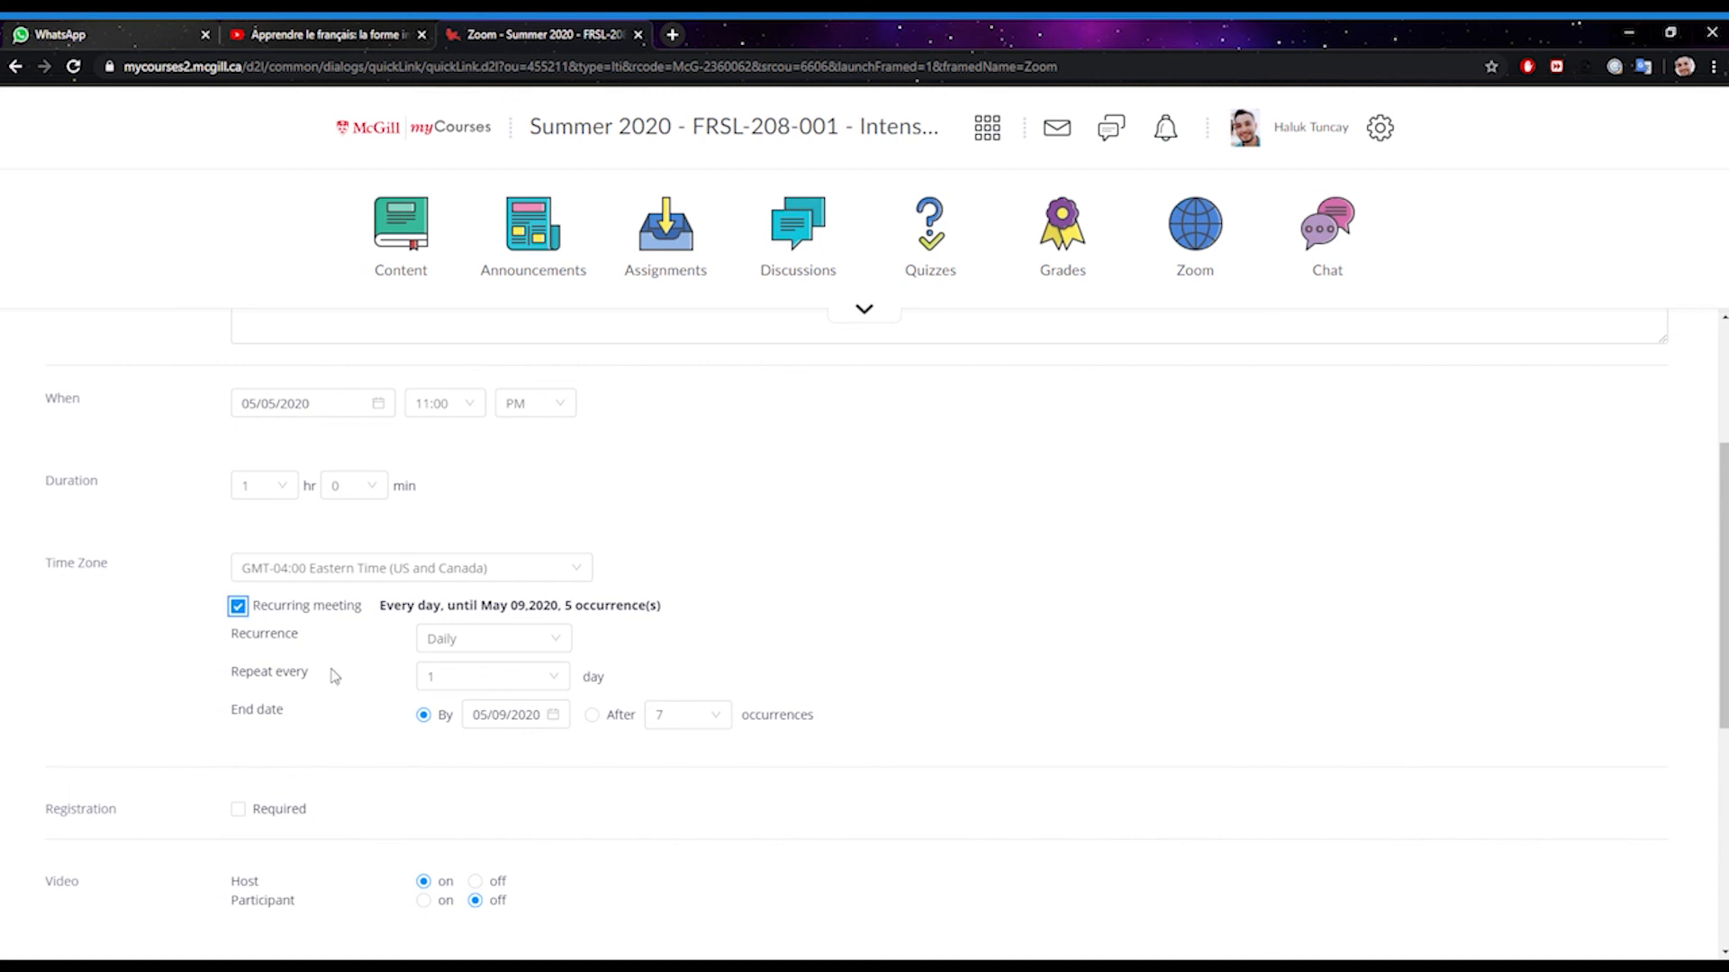
pyautogui.click(565, 650)
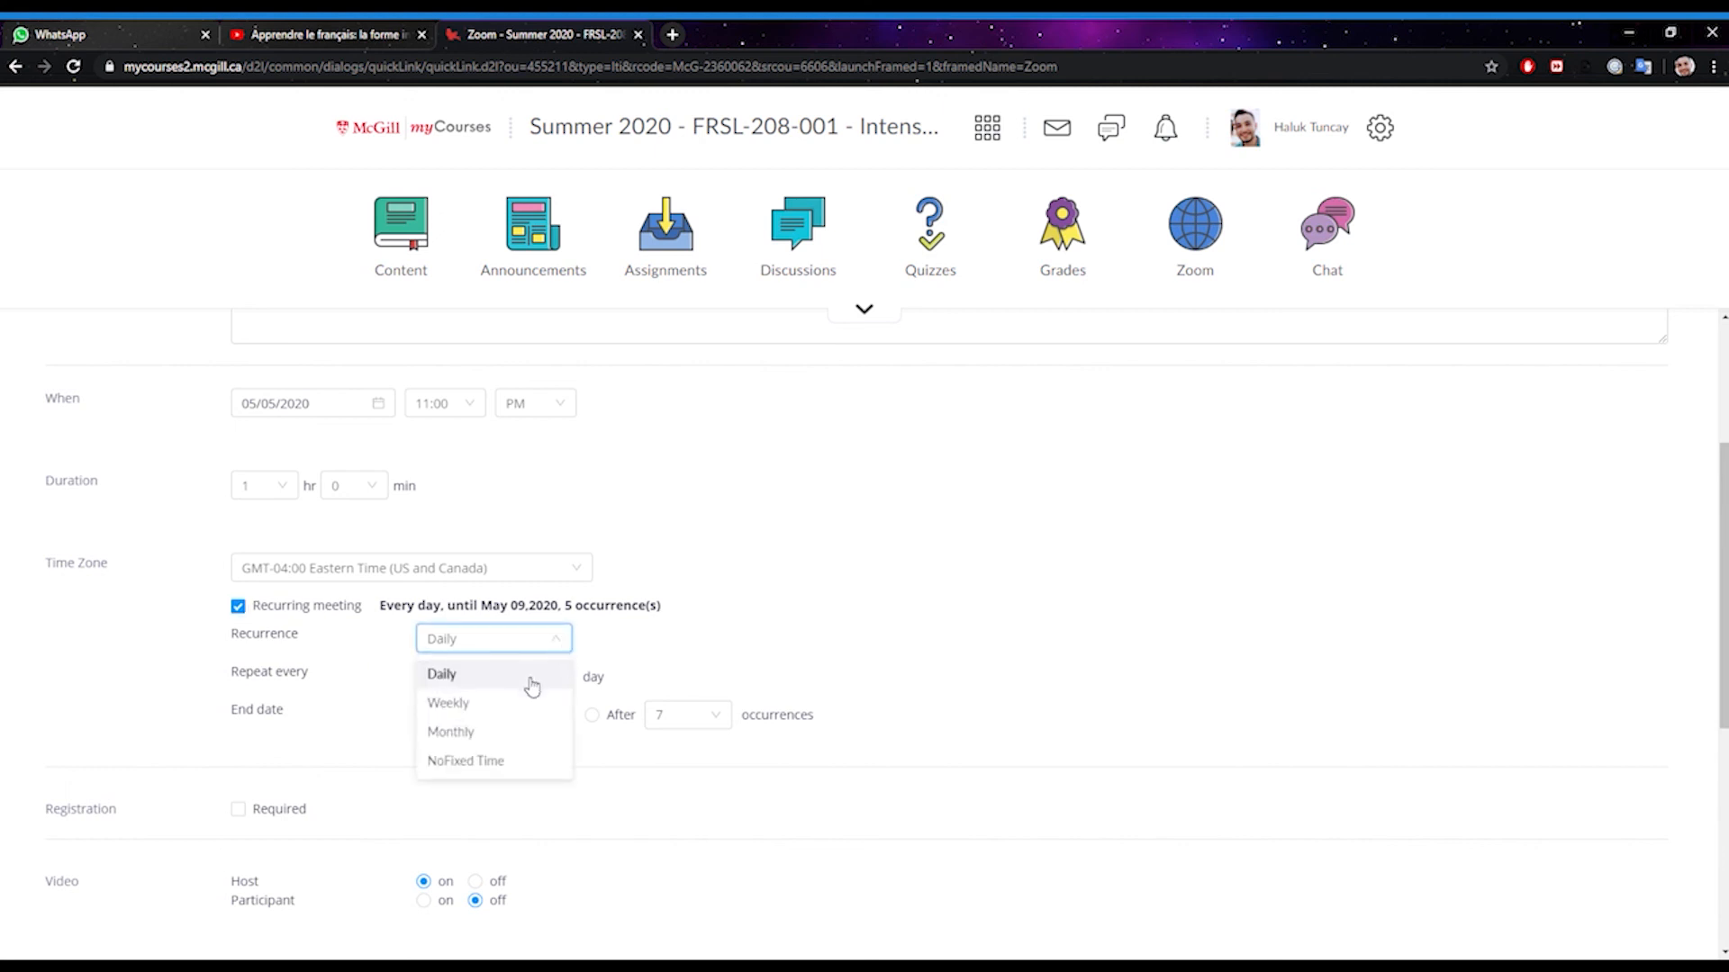
pyautogui.click(507, 704)
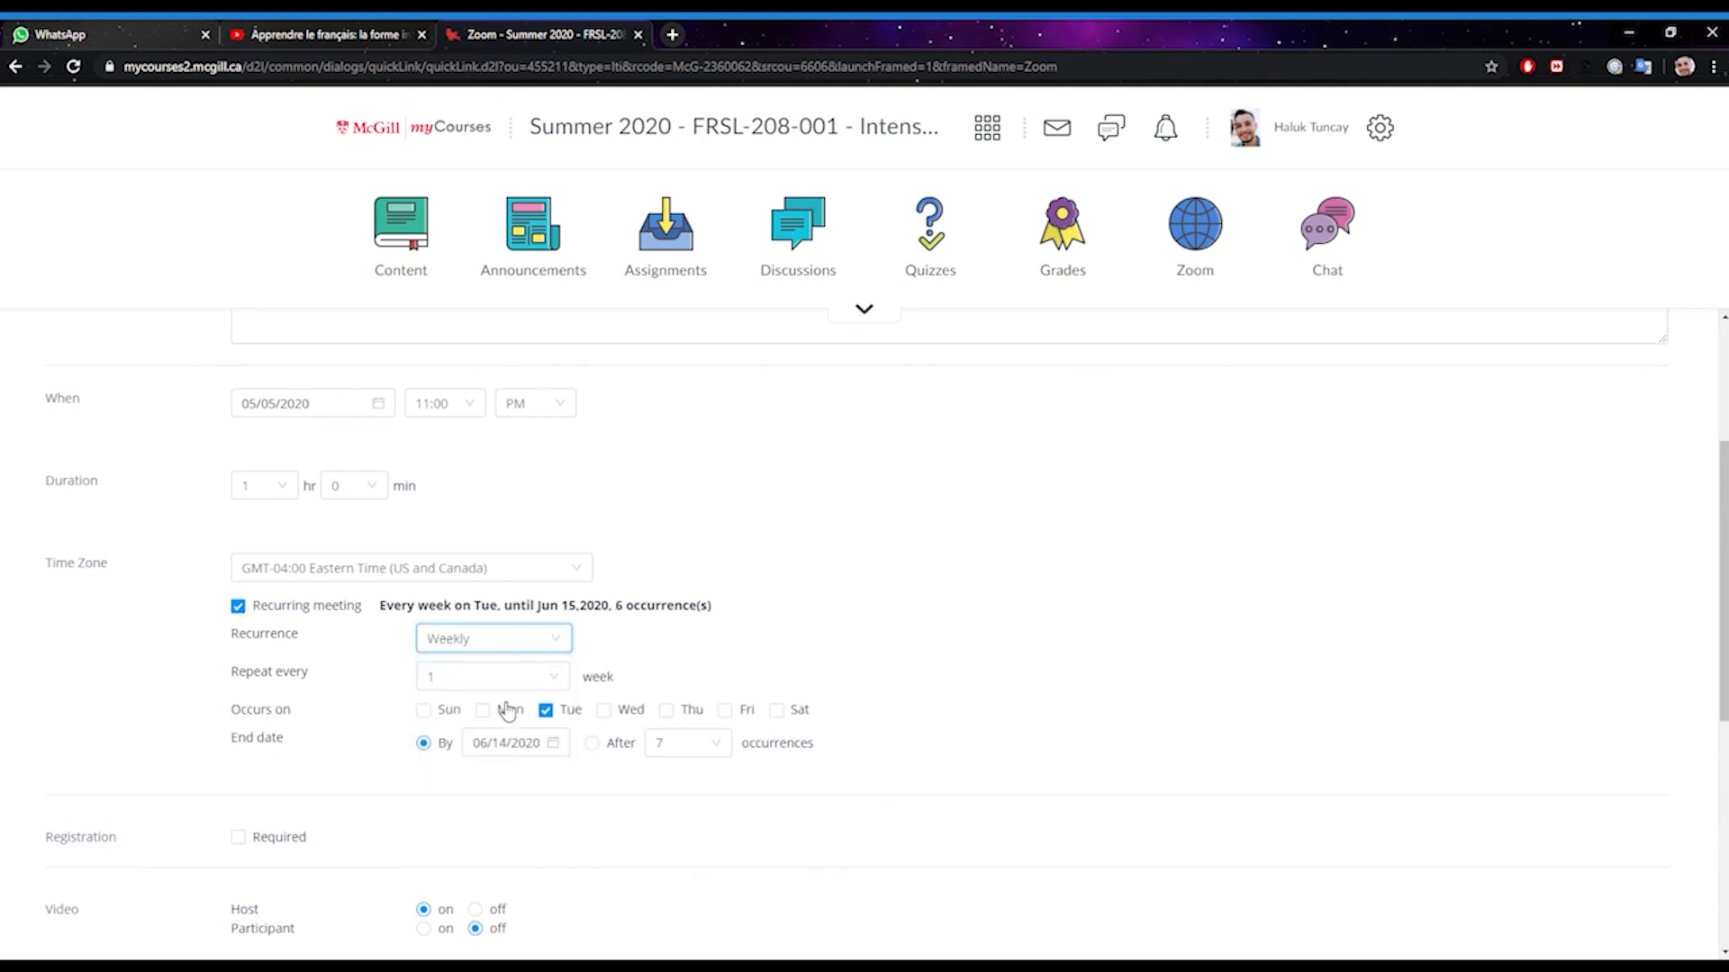
pyautogui.click(483, 711)
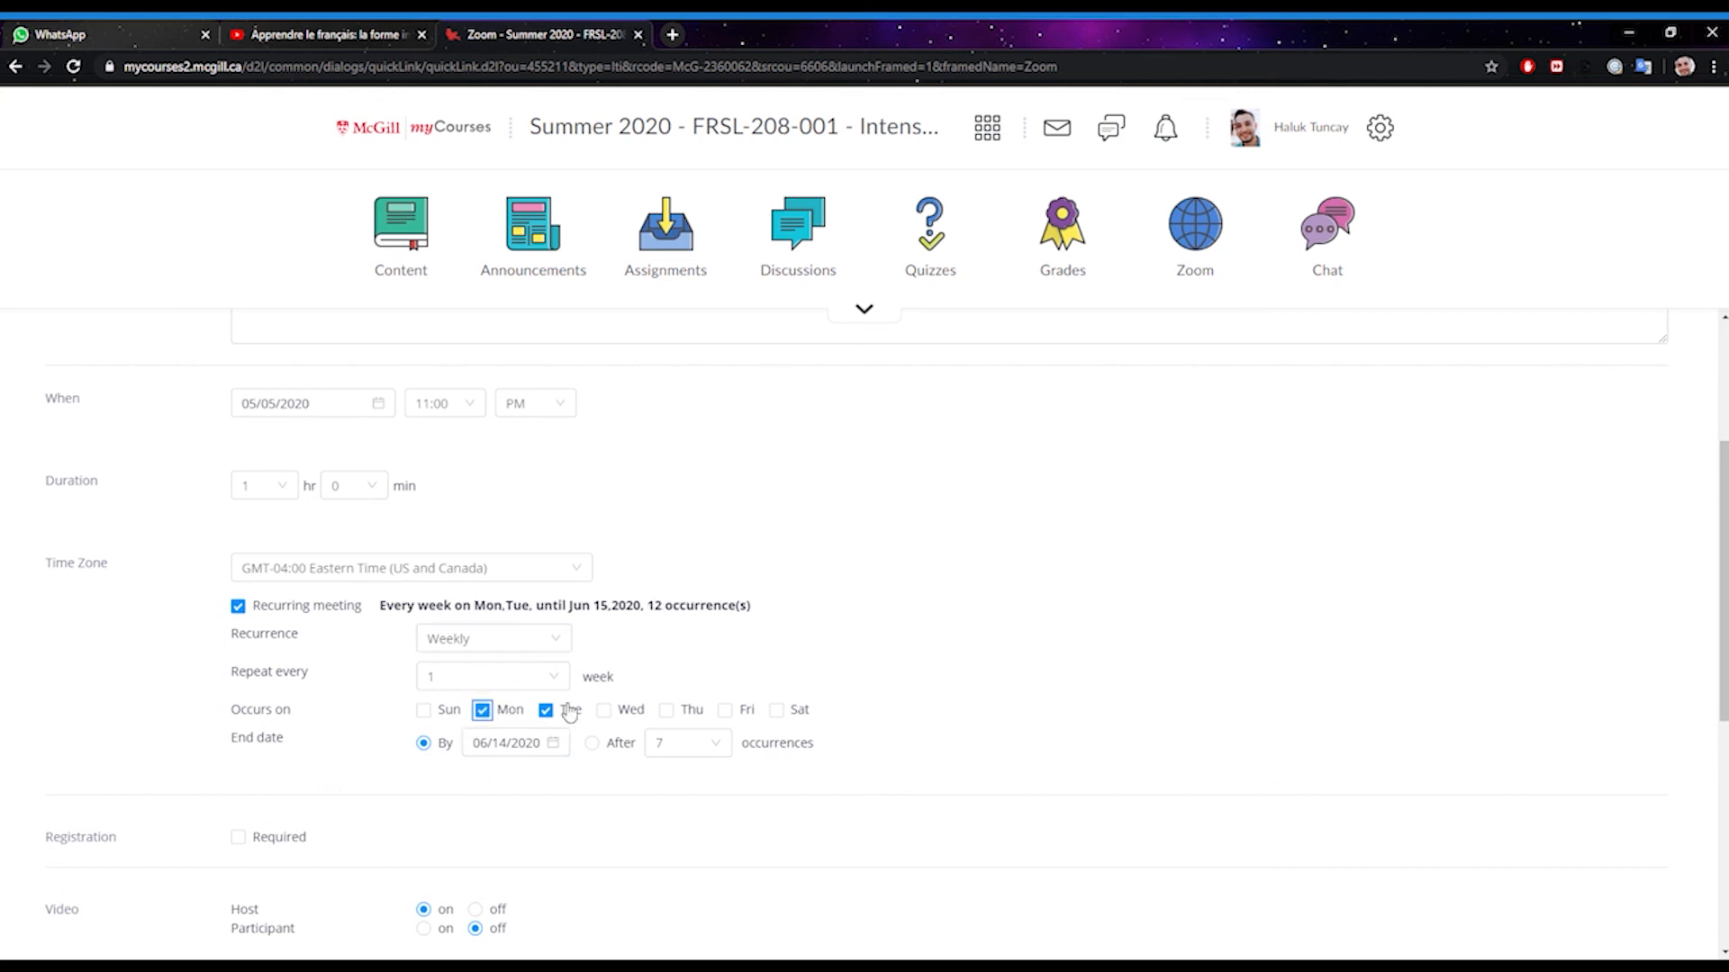
pyautogui.click(605, 712)
pyautogui.click(667, 712)
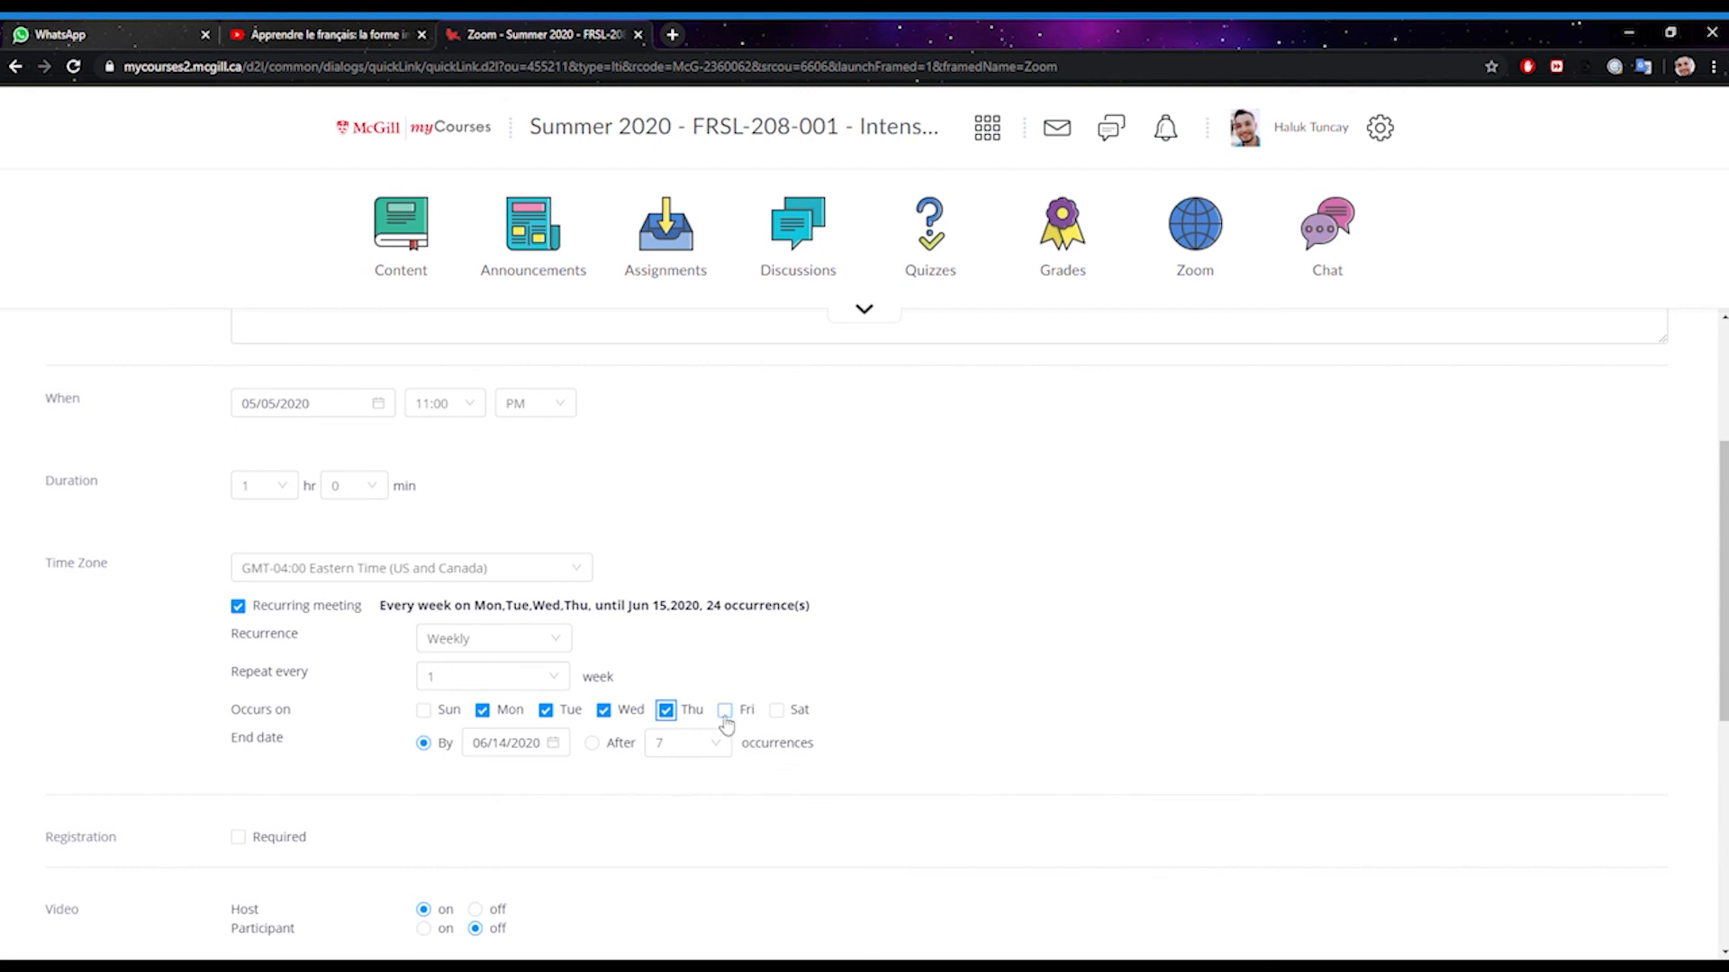
pyautogui.click(558, 744)
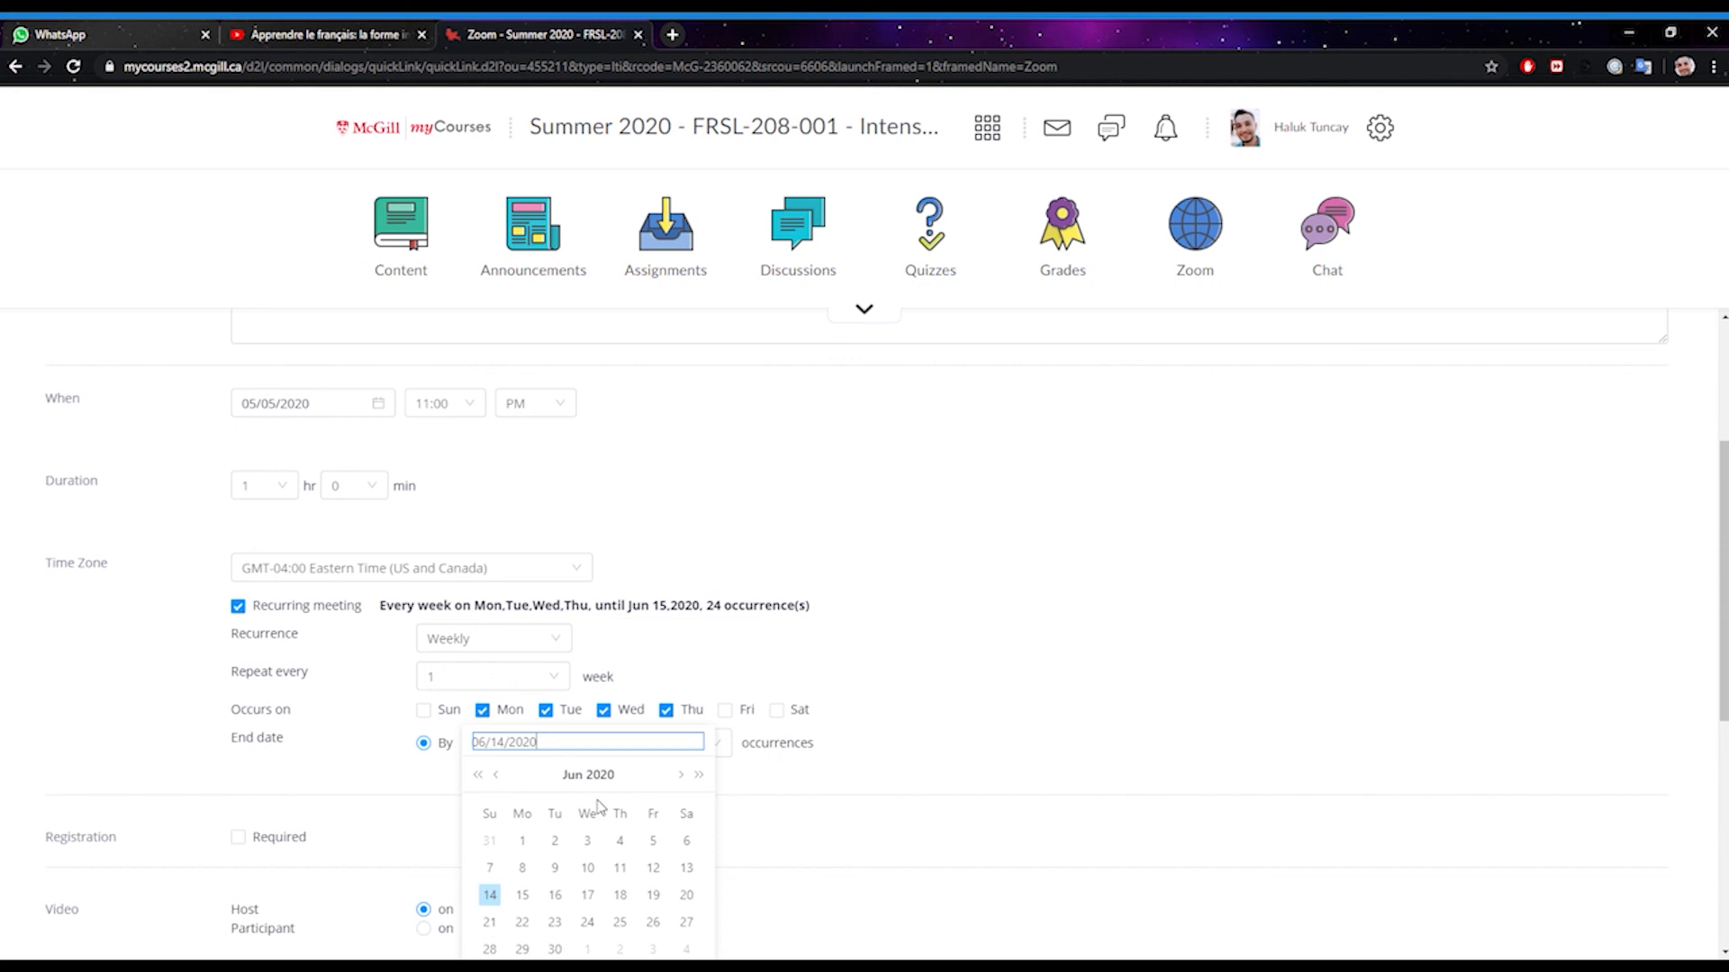
pyautogui.click(655, 921)
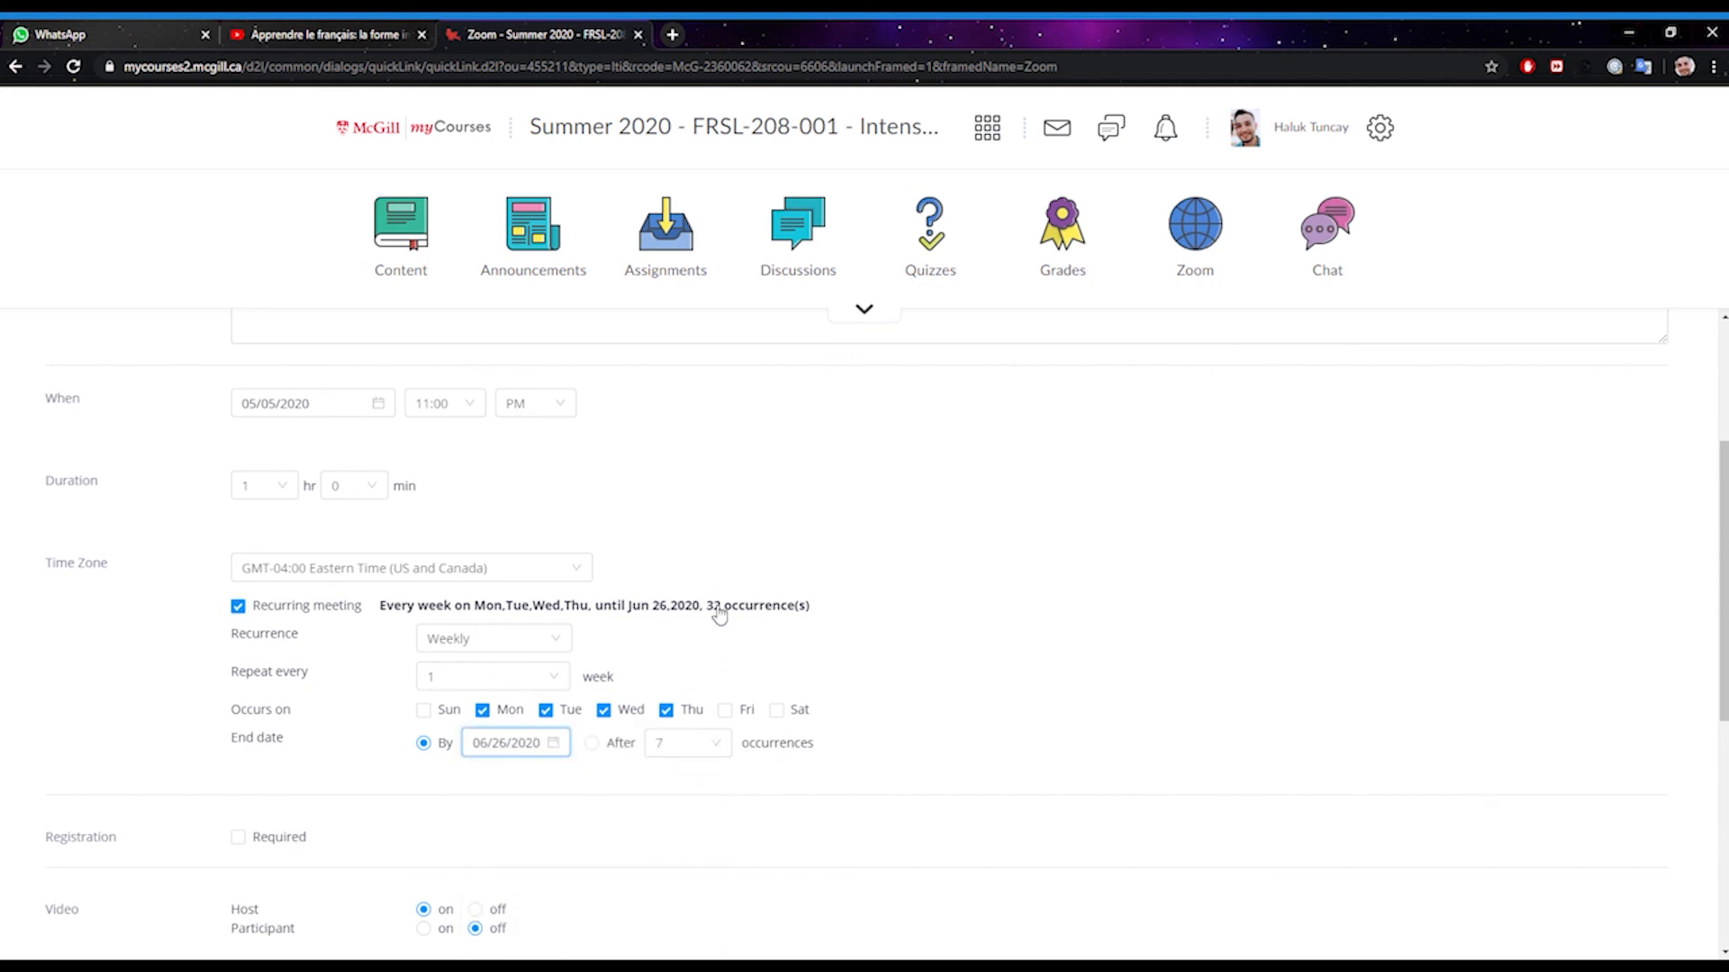
pyautogui.moveTo(708, 609); pyautogui.dragTo(728, 615)
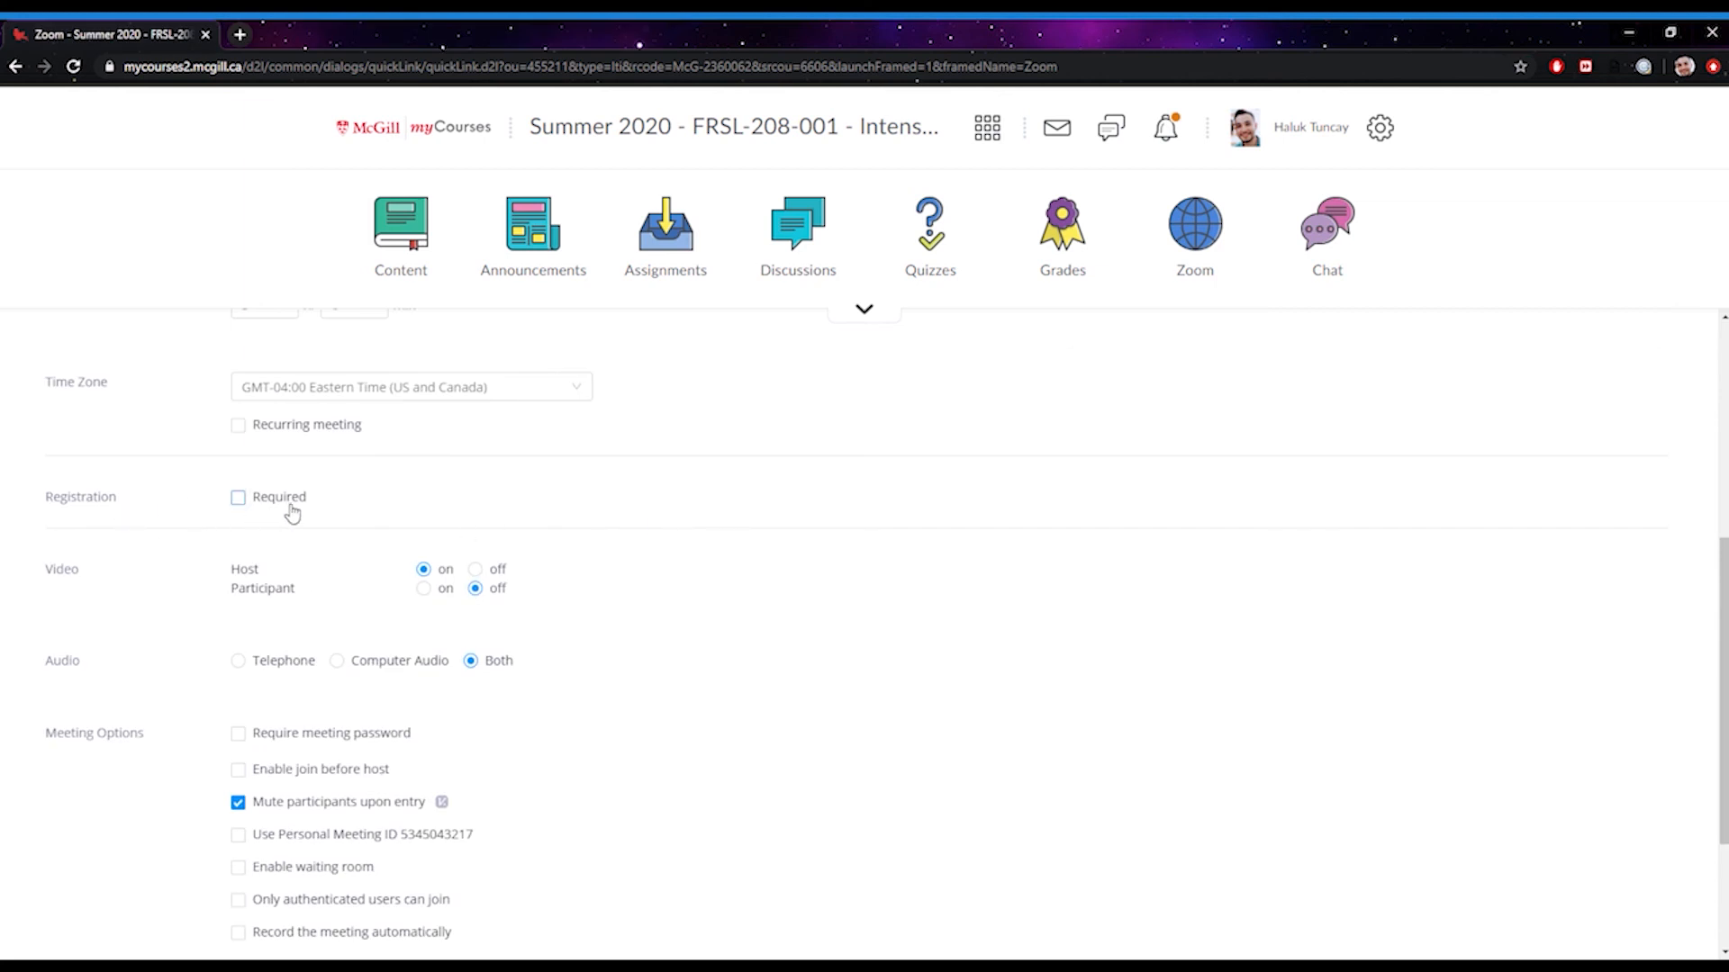
pyautogui.scroll(-1, 541, 495)
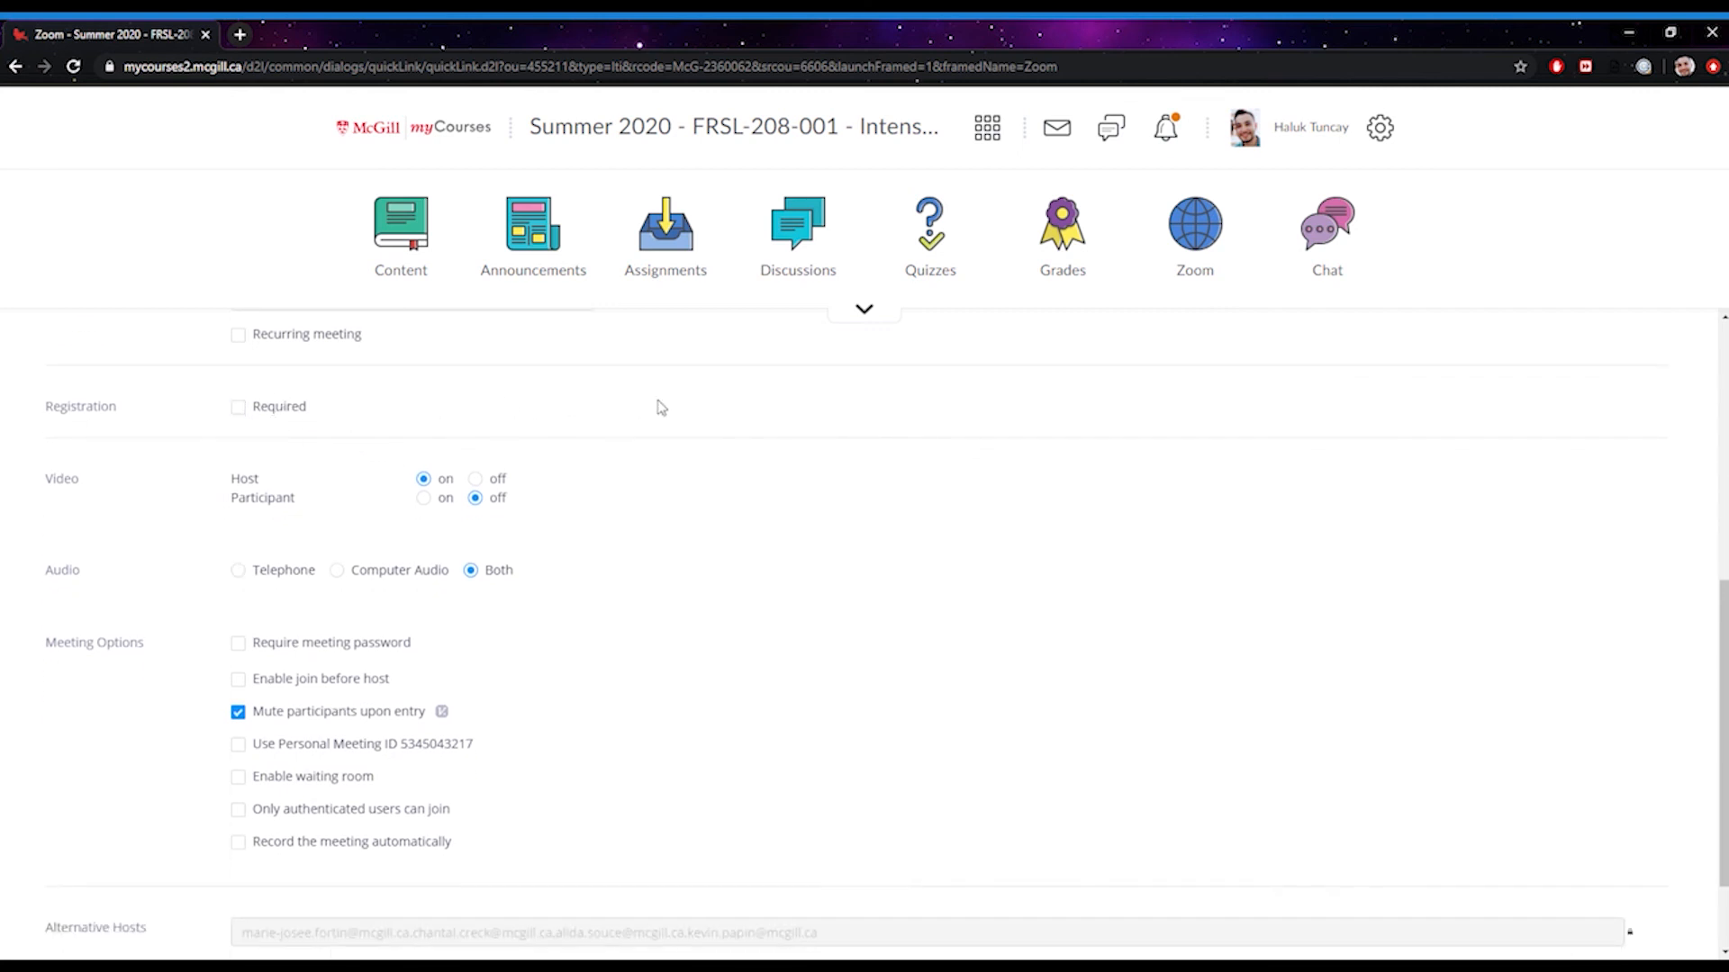
pyautogui.scroll(-1, 648, 410)
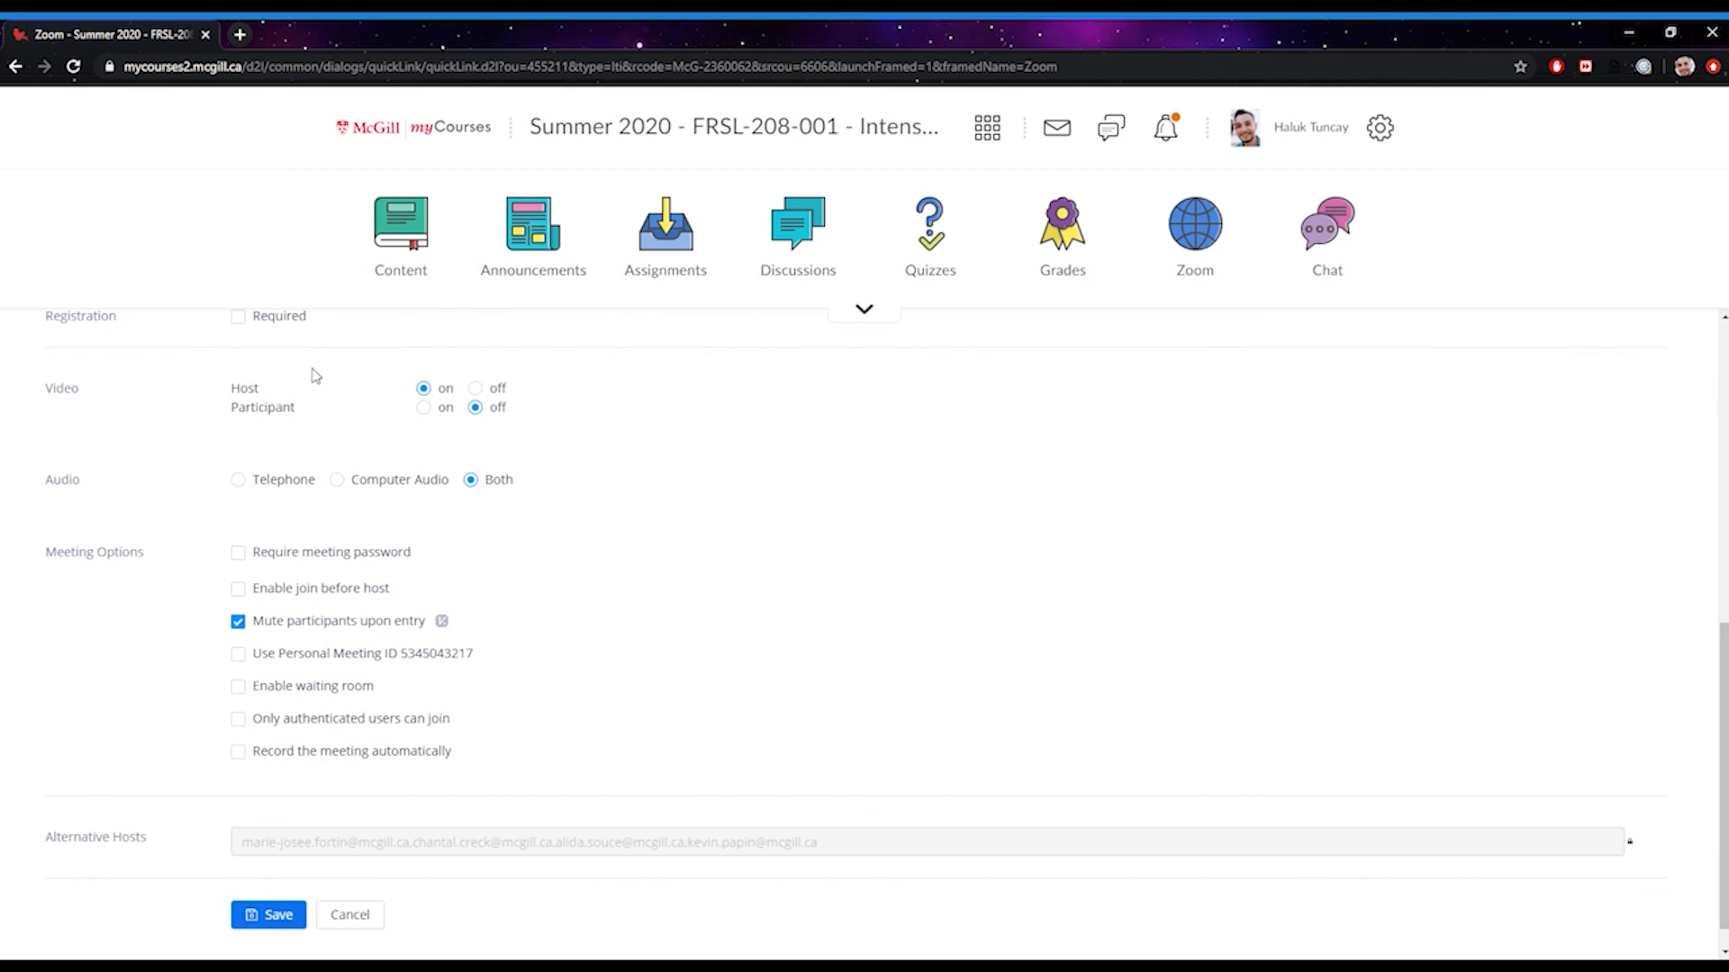
pyautogui.click(424, 409)
pyautogui.click(474, 408)
pyautogui.scroll(-1, 620, 421)
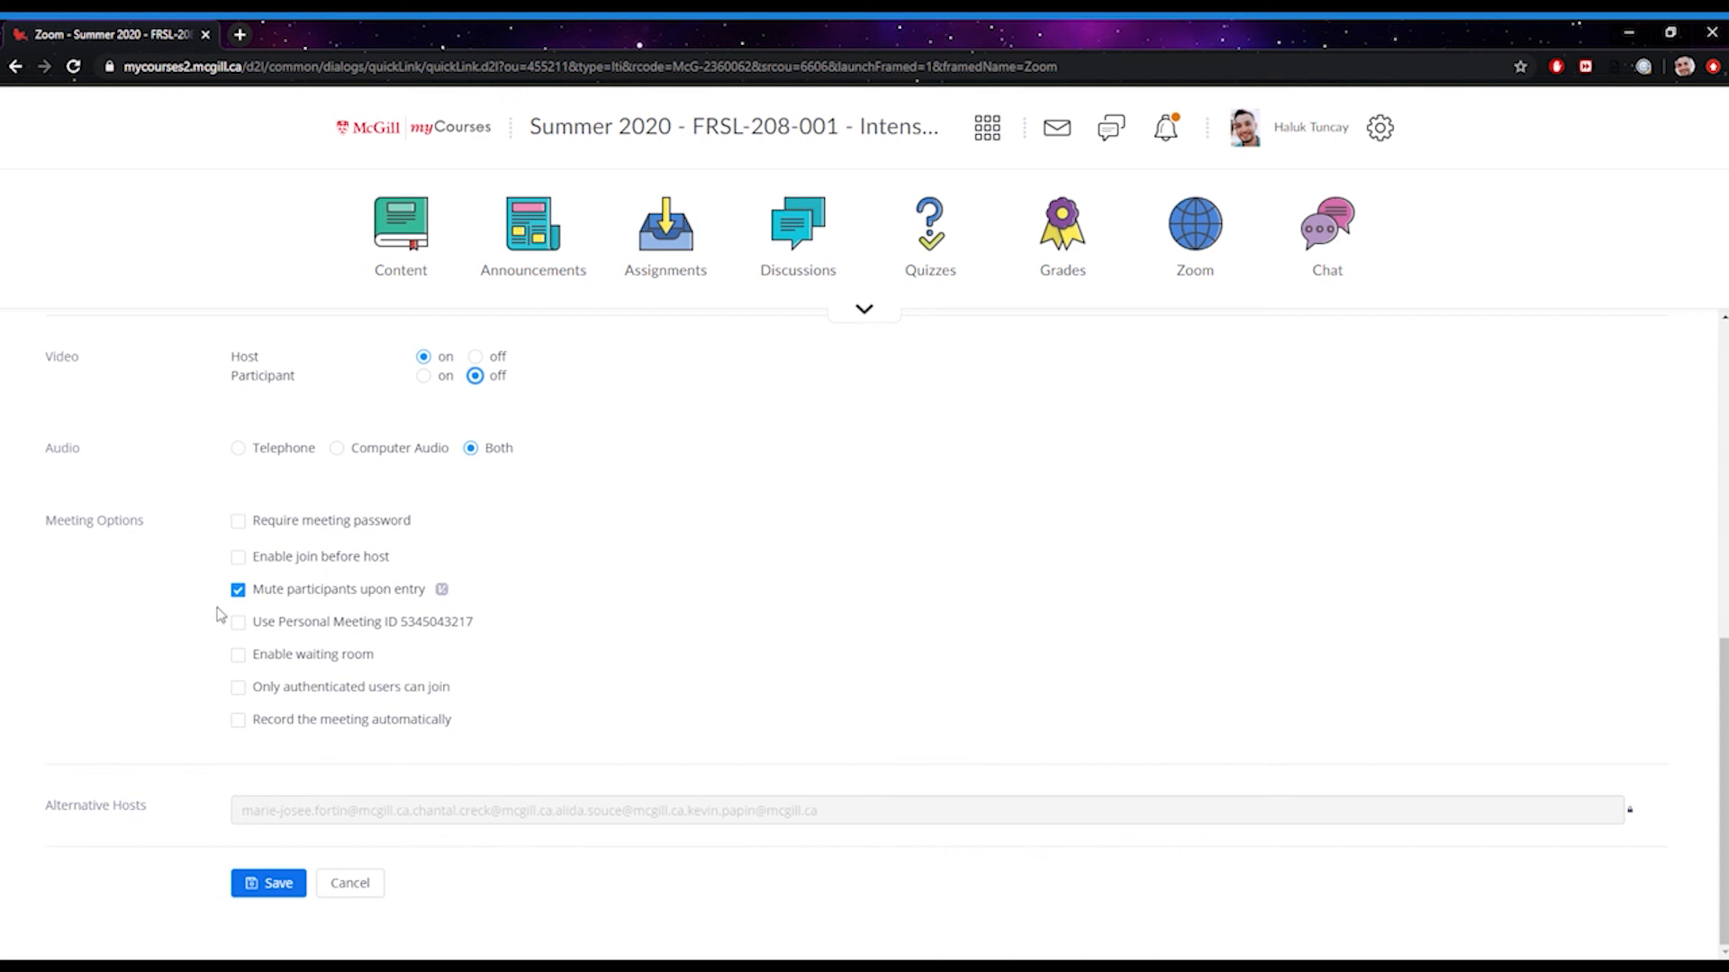
pyautogui.moveTo(225, 721); pyautogui.dragTo(371, 733)
pyautogui.click(528, 684)
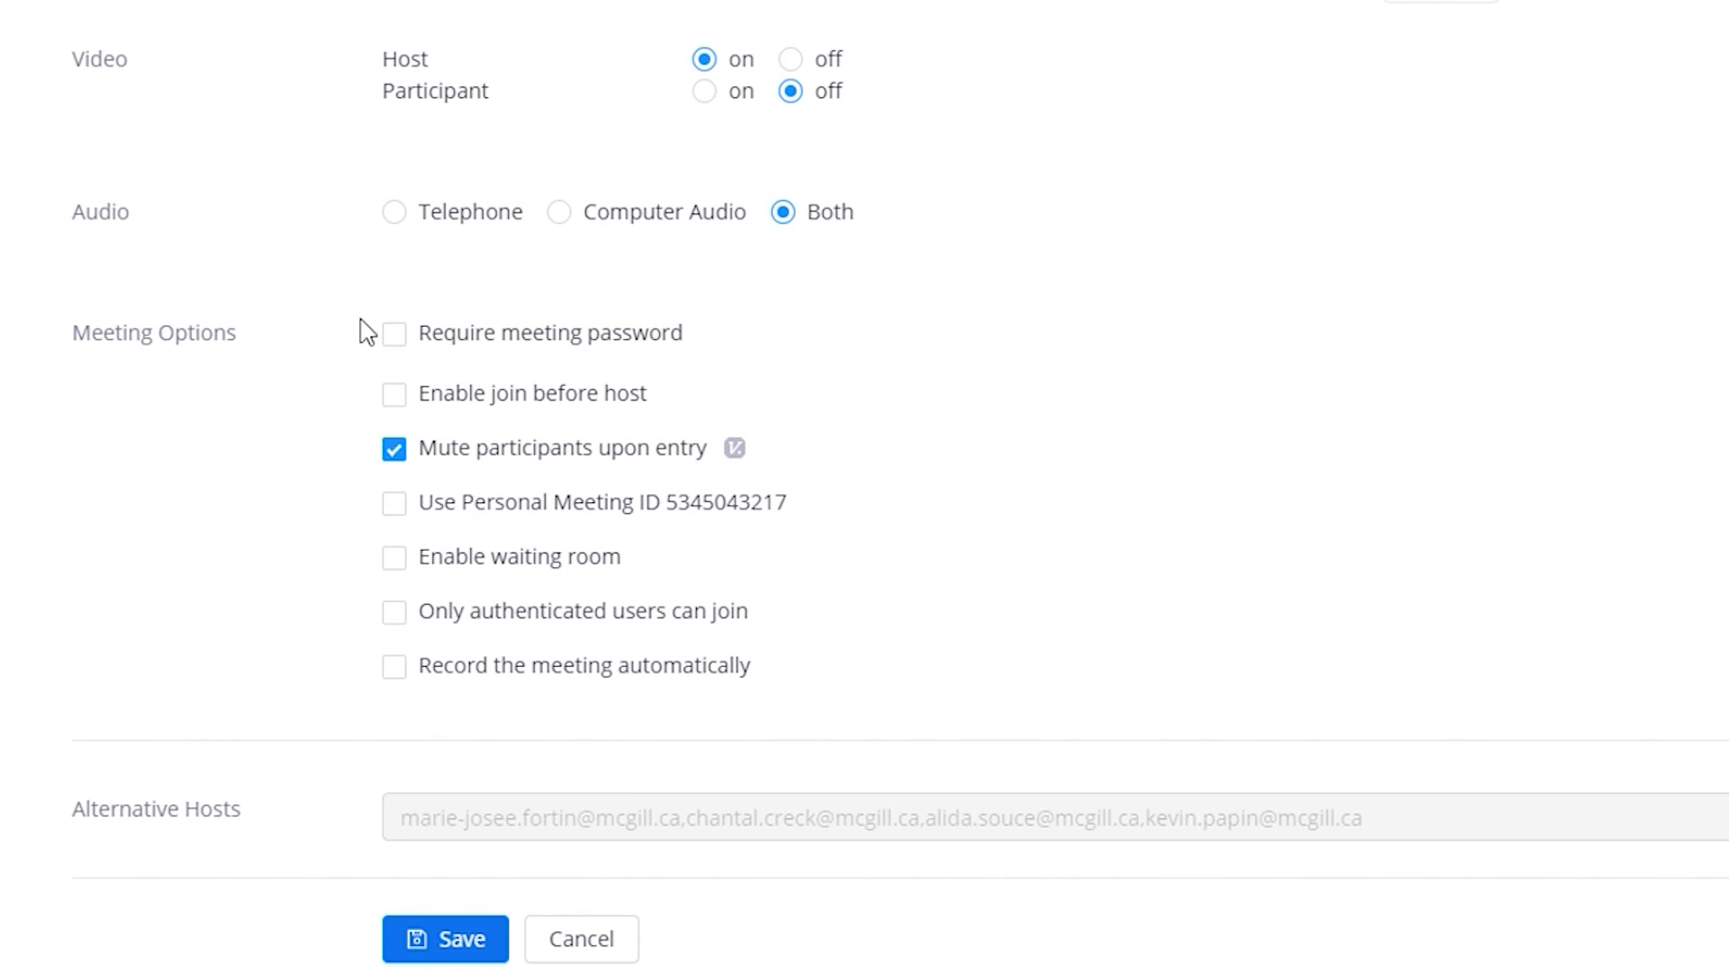
pyautogui.click(416, 342)
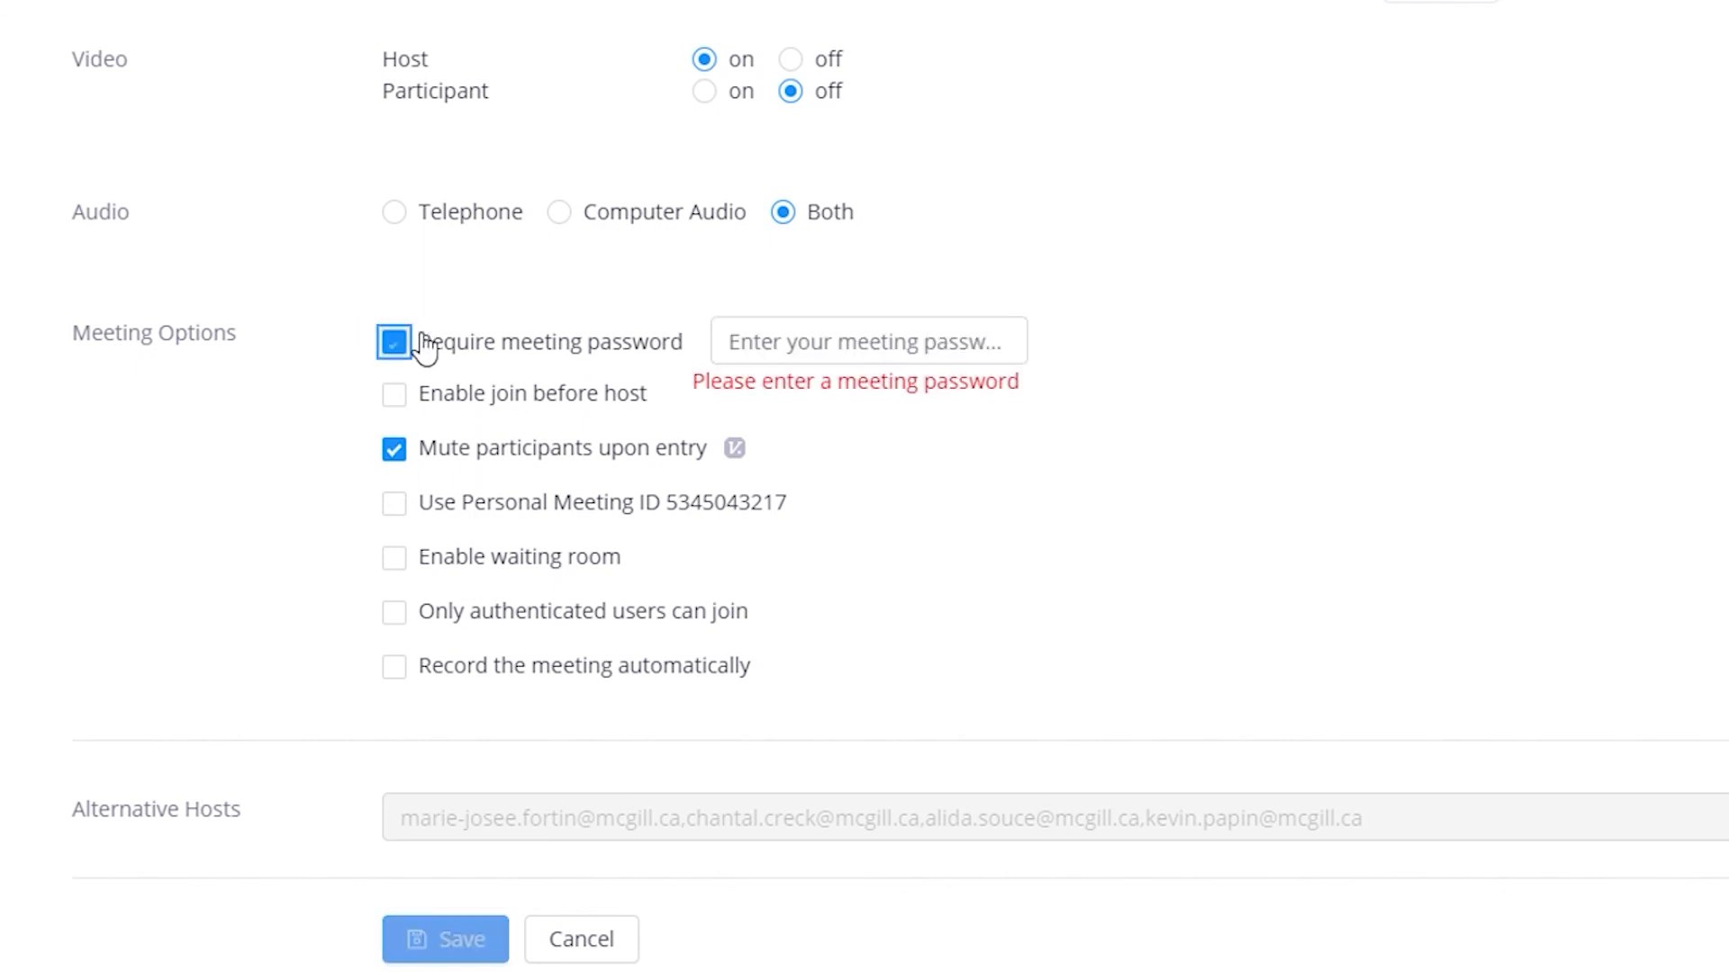
pyautogui.click(950, 337)
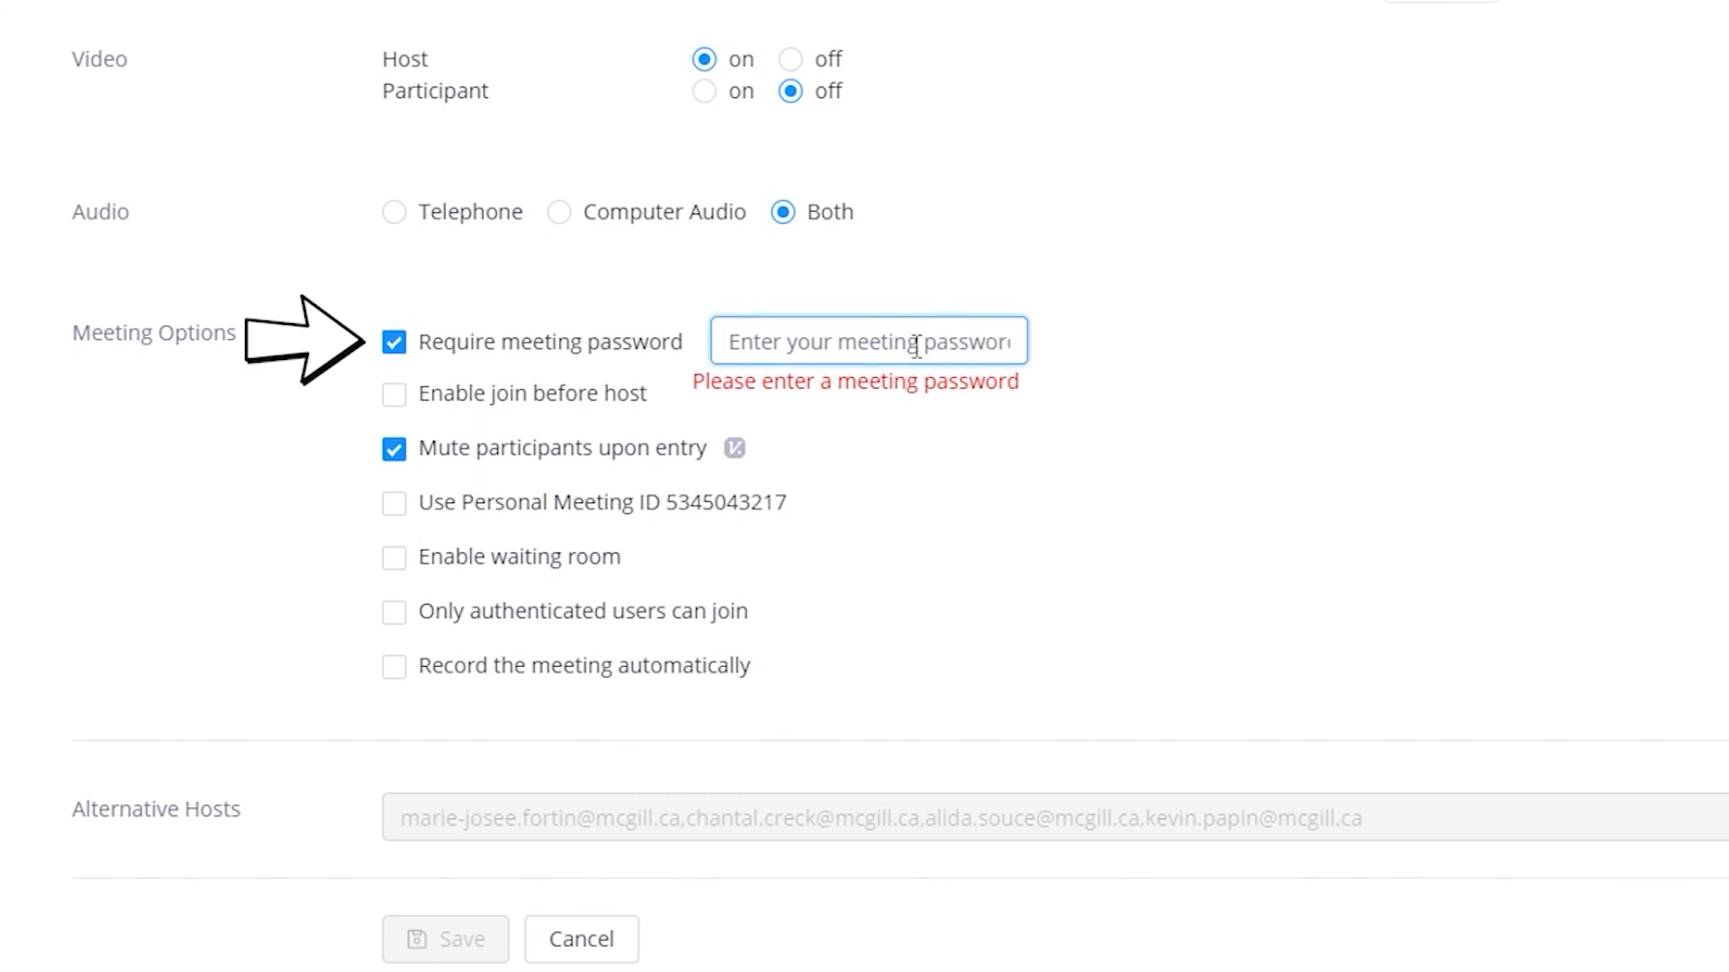
pyautogui.write('123123')
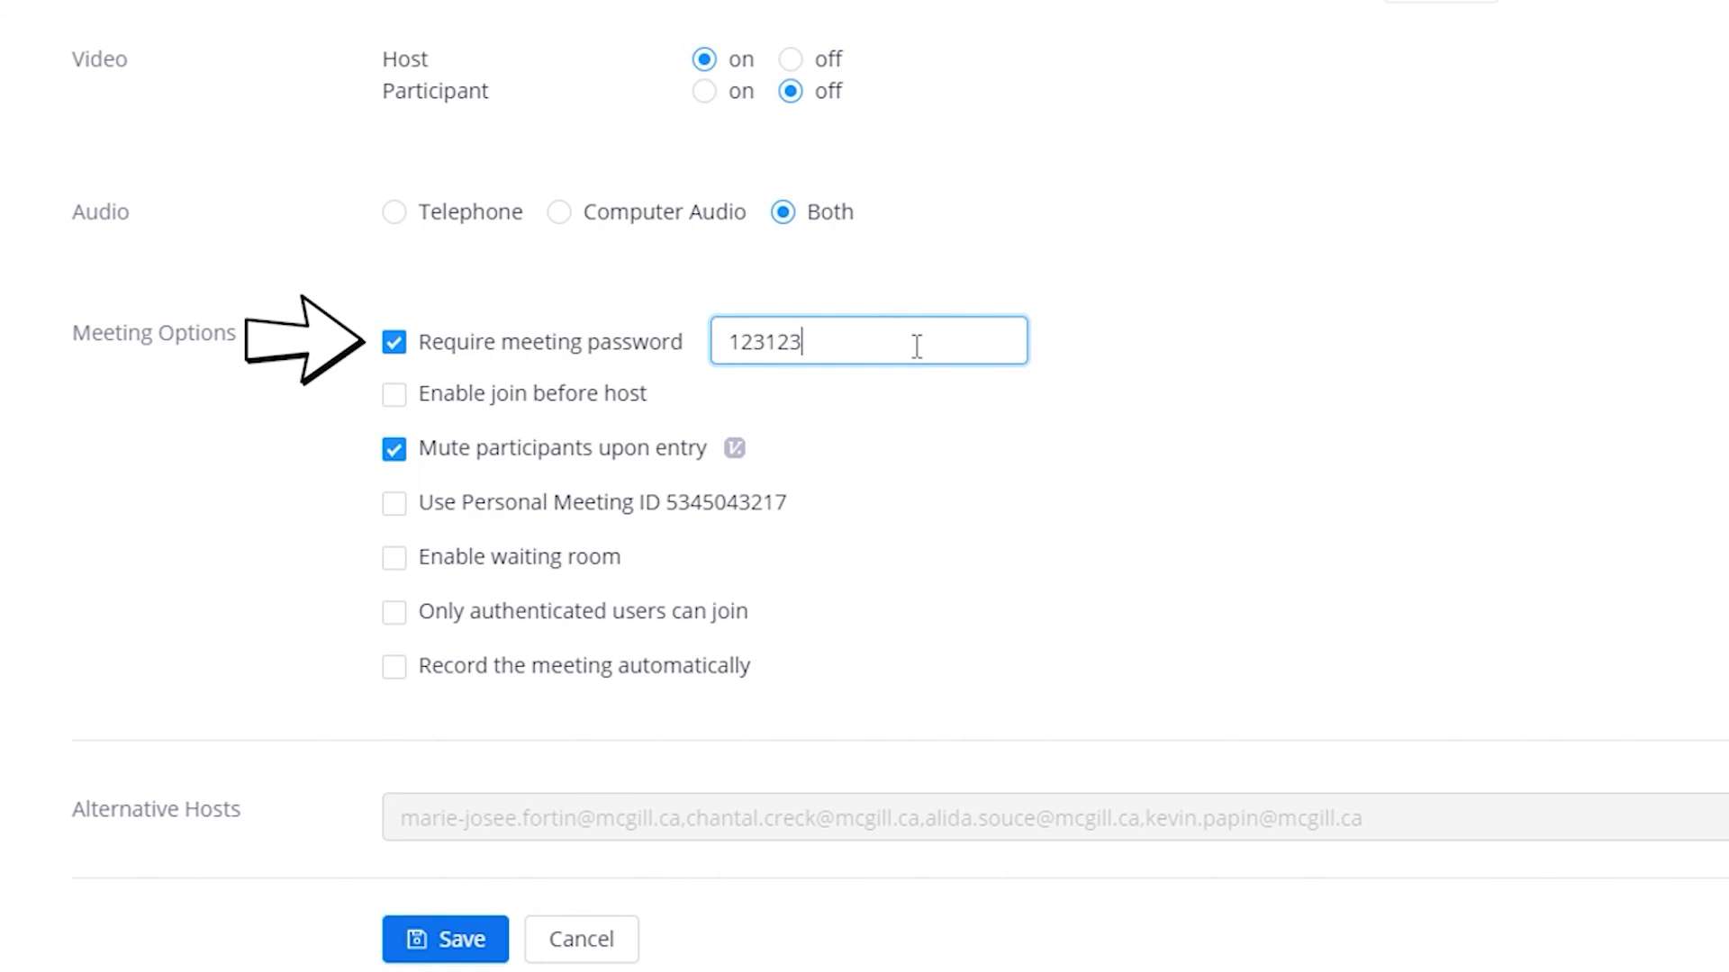
pyautogui.click(407, 342)
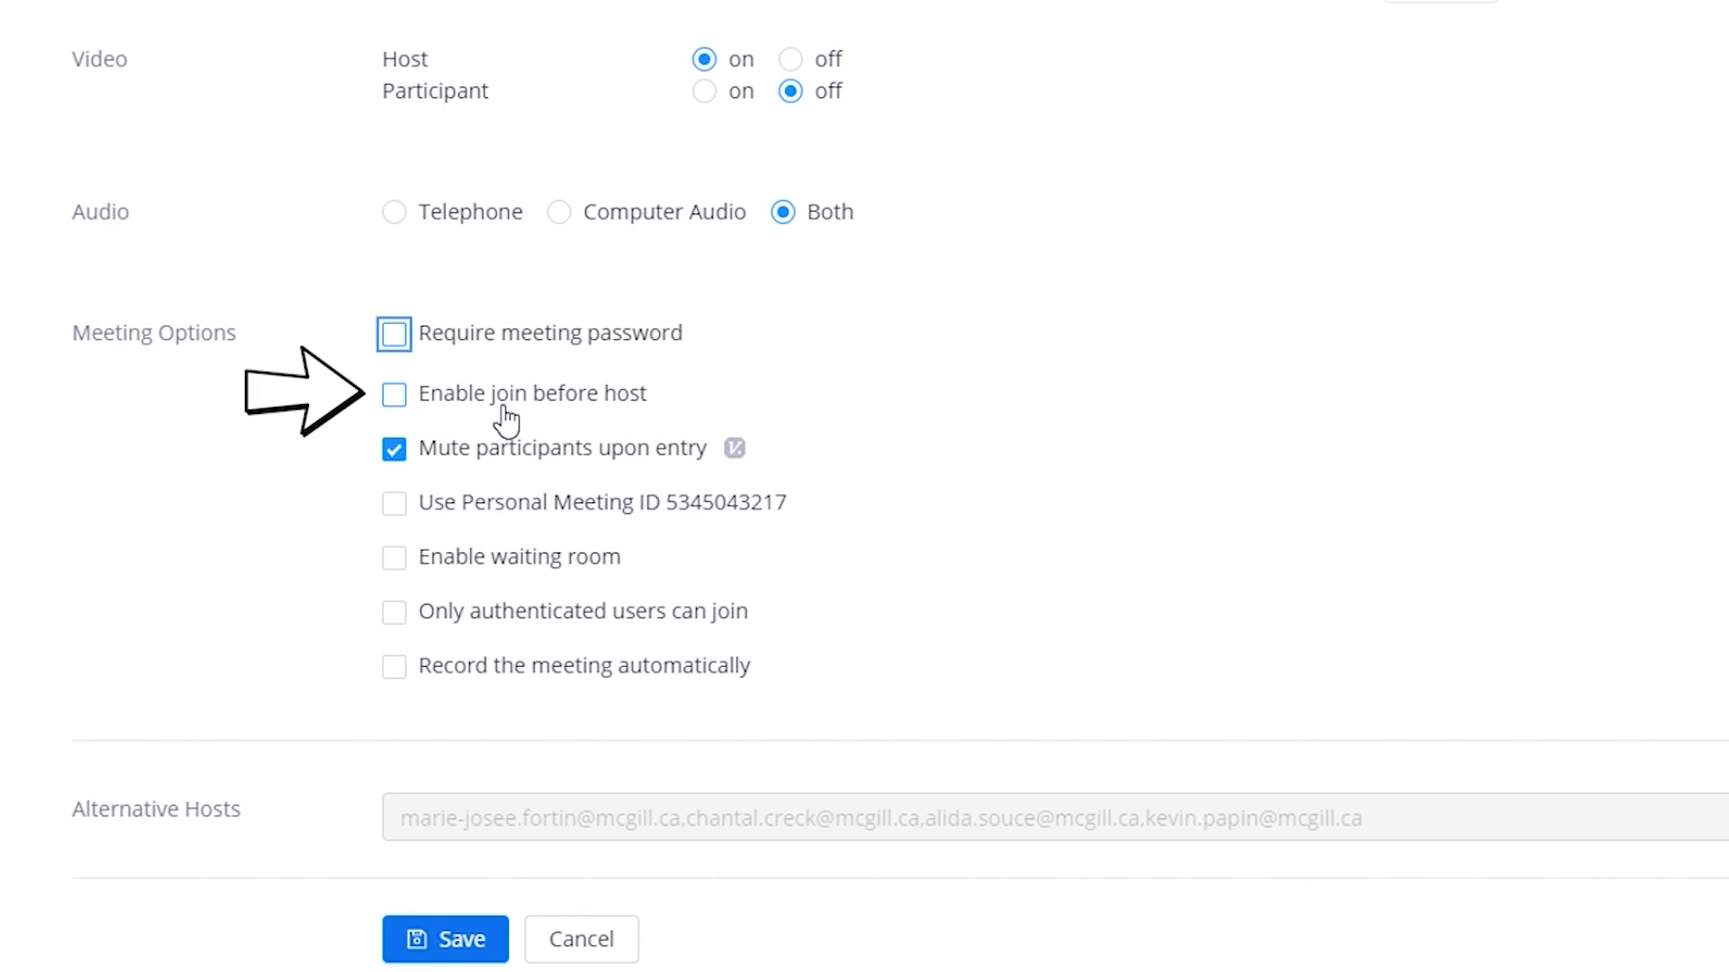
pyautogui.click(420, 410)
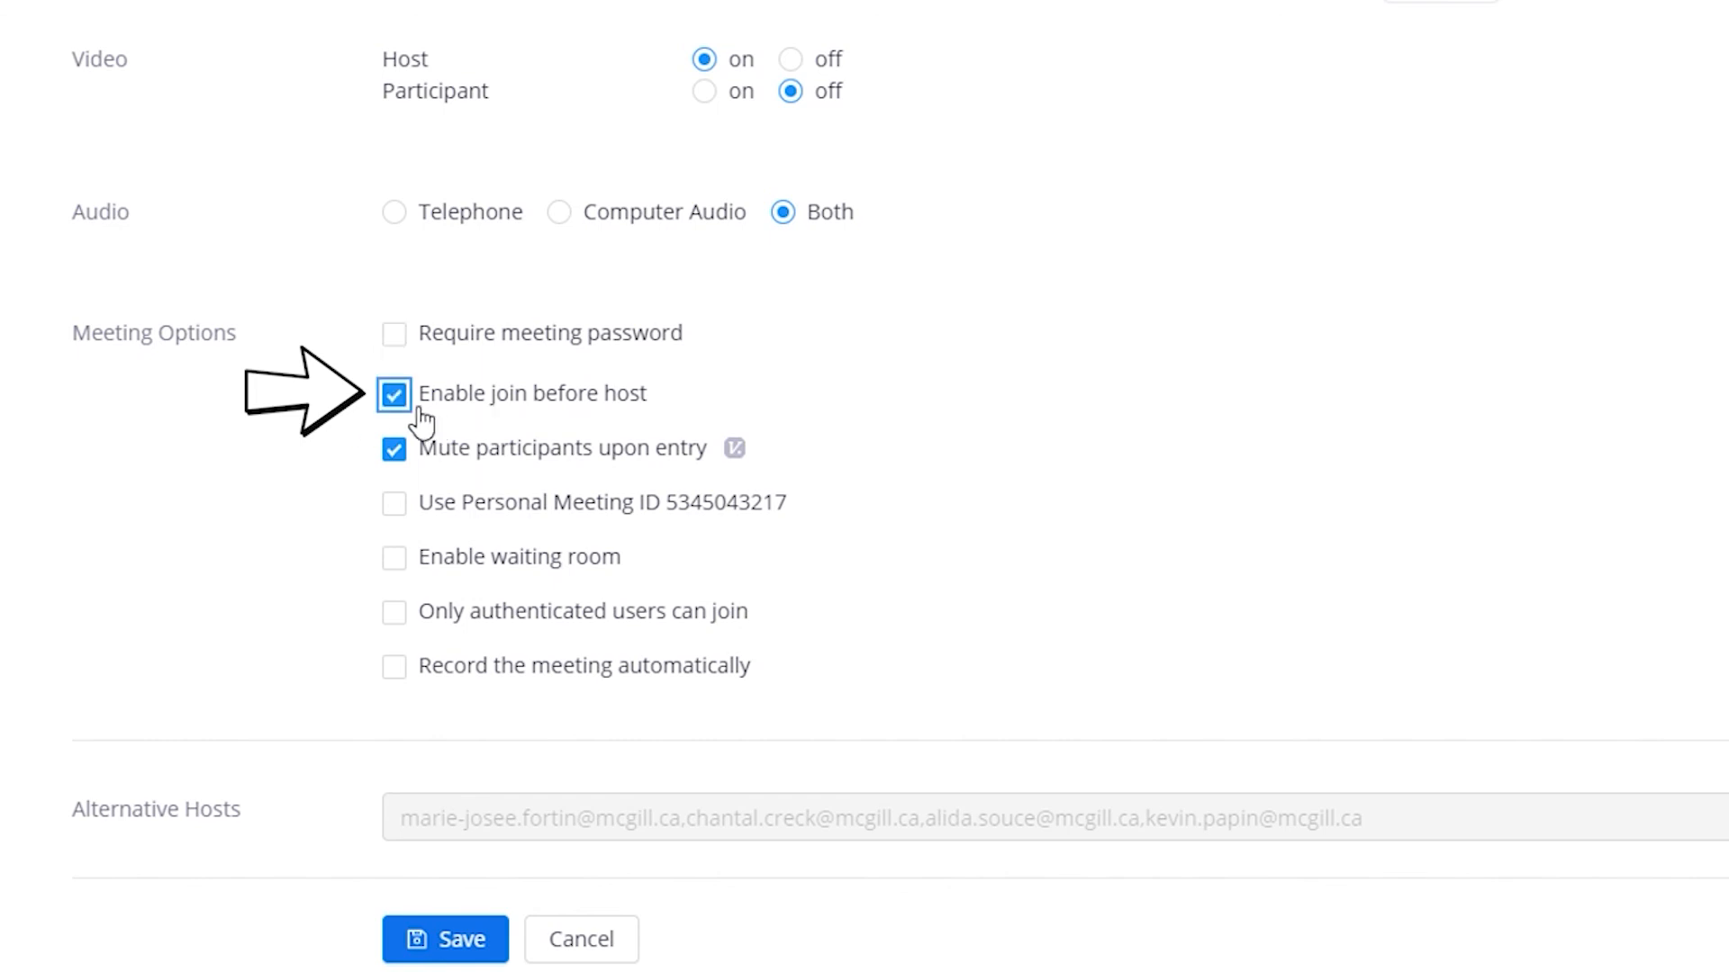
pyautogui.click(420, 411)
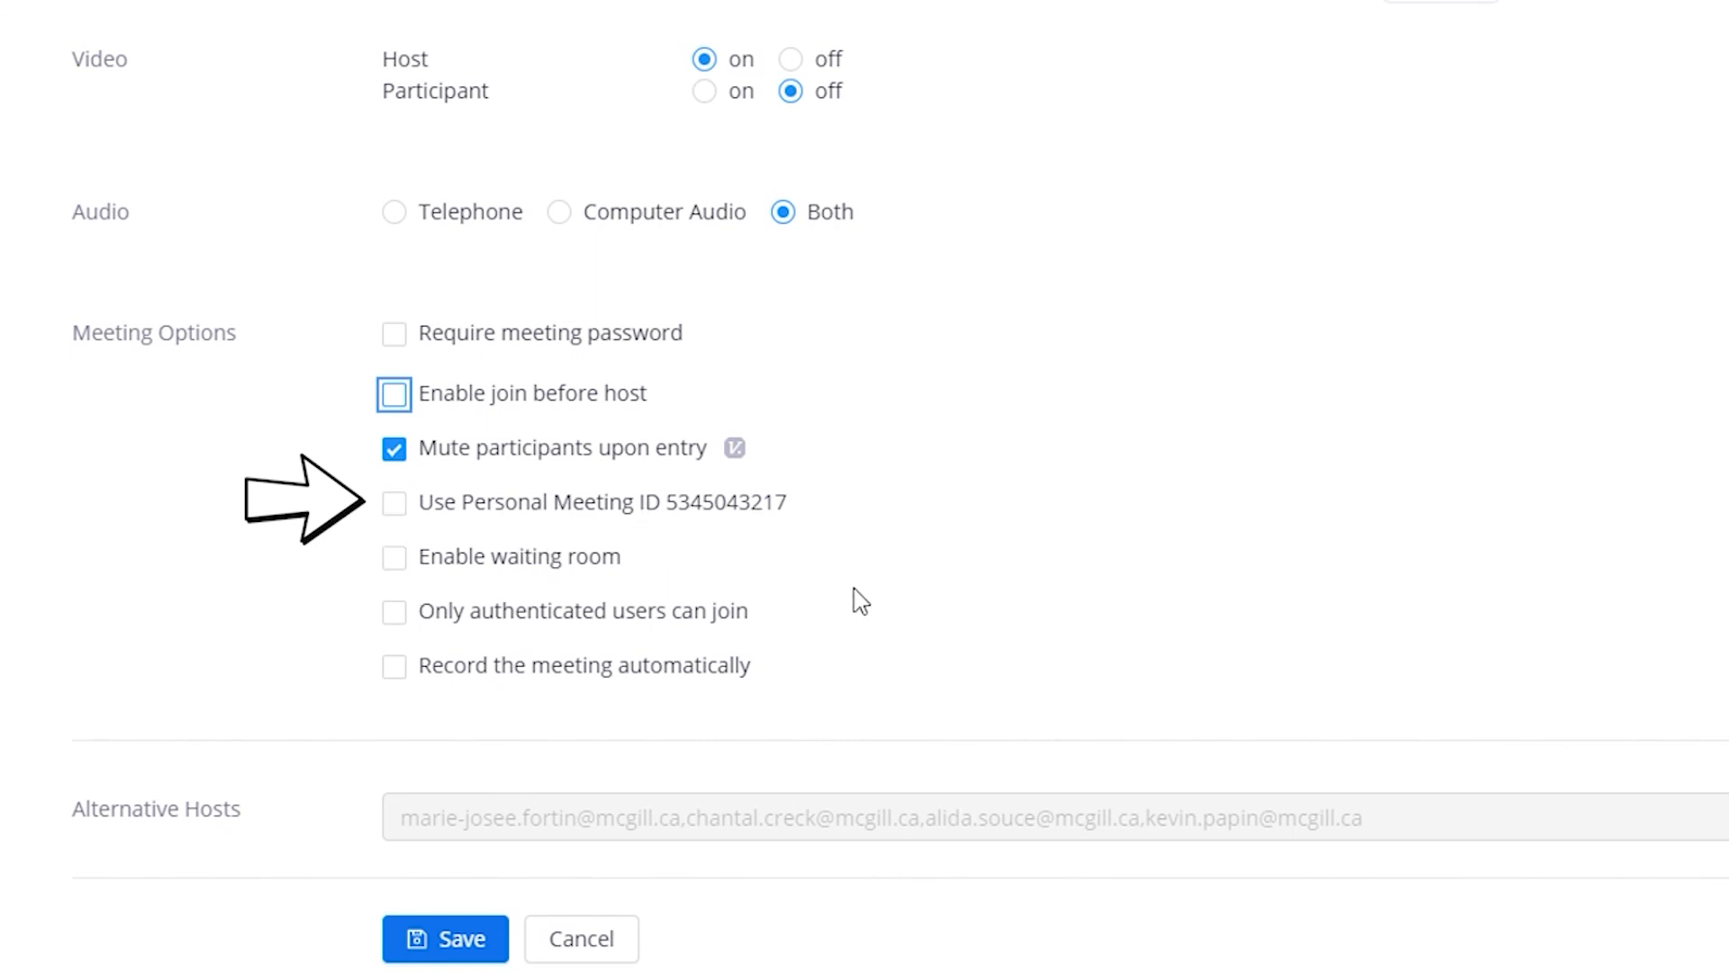
# Leave joining open to unauthenticated users and enable automatic cloud recording
pyautogui.click(459, 636)
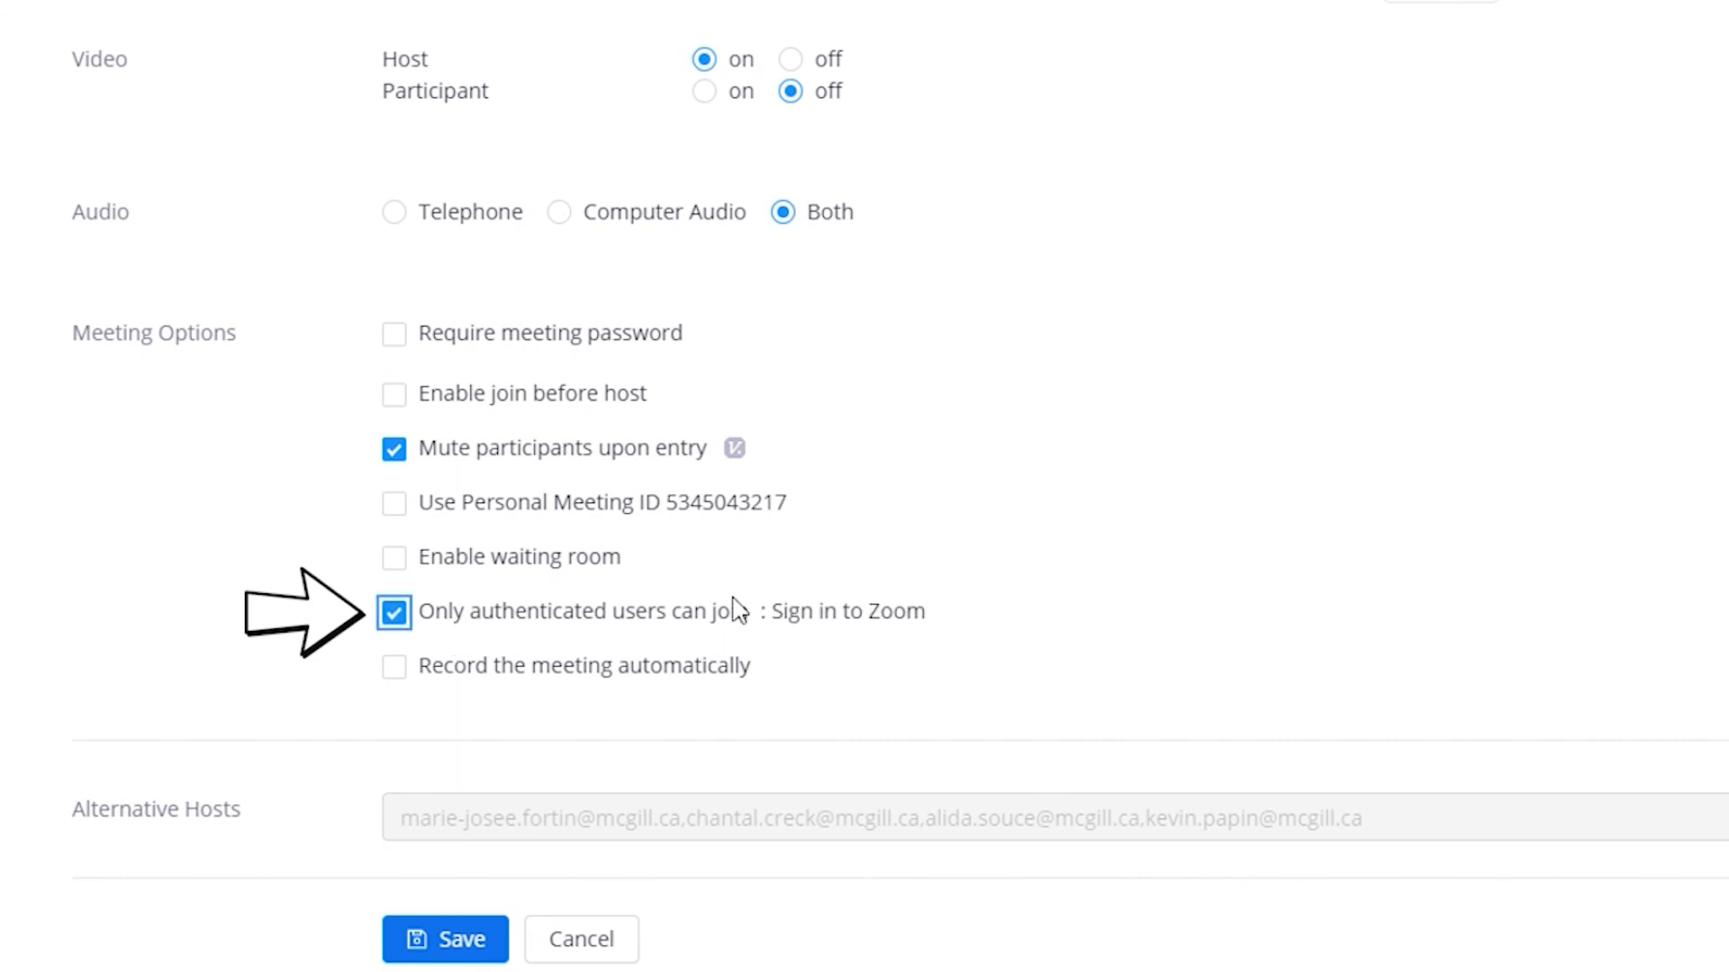
pyautogui.click(410, 628)
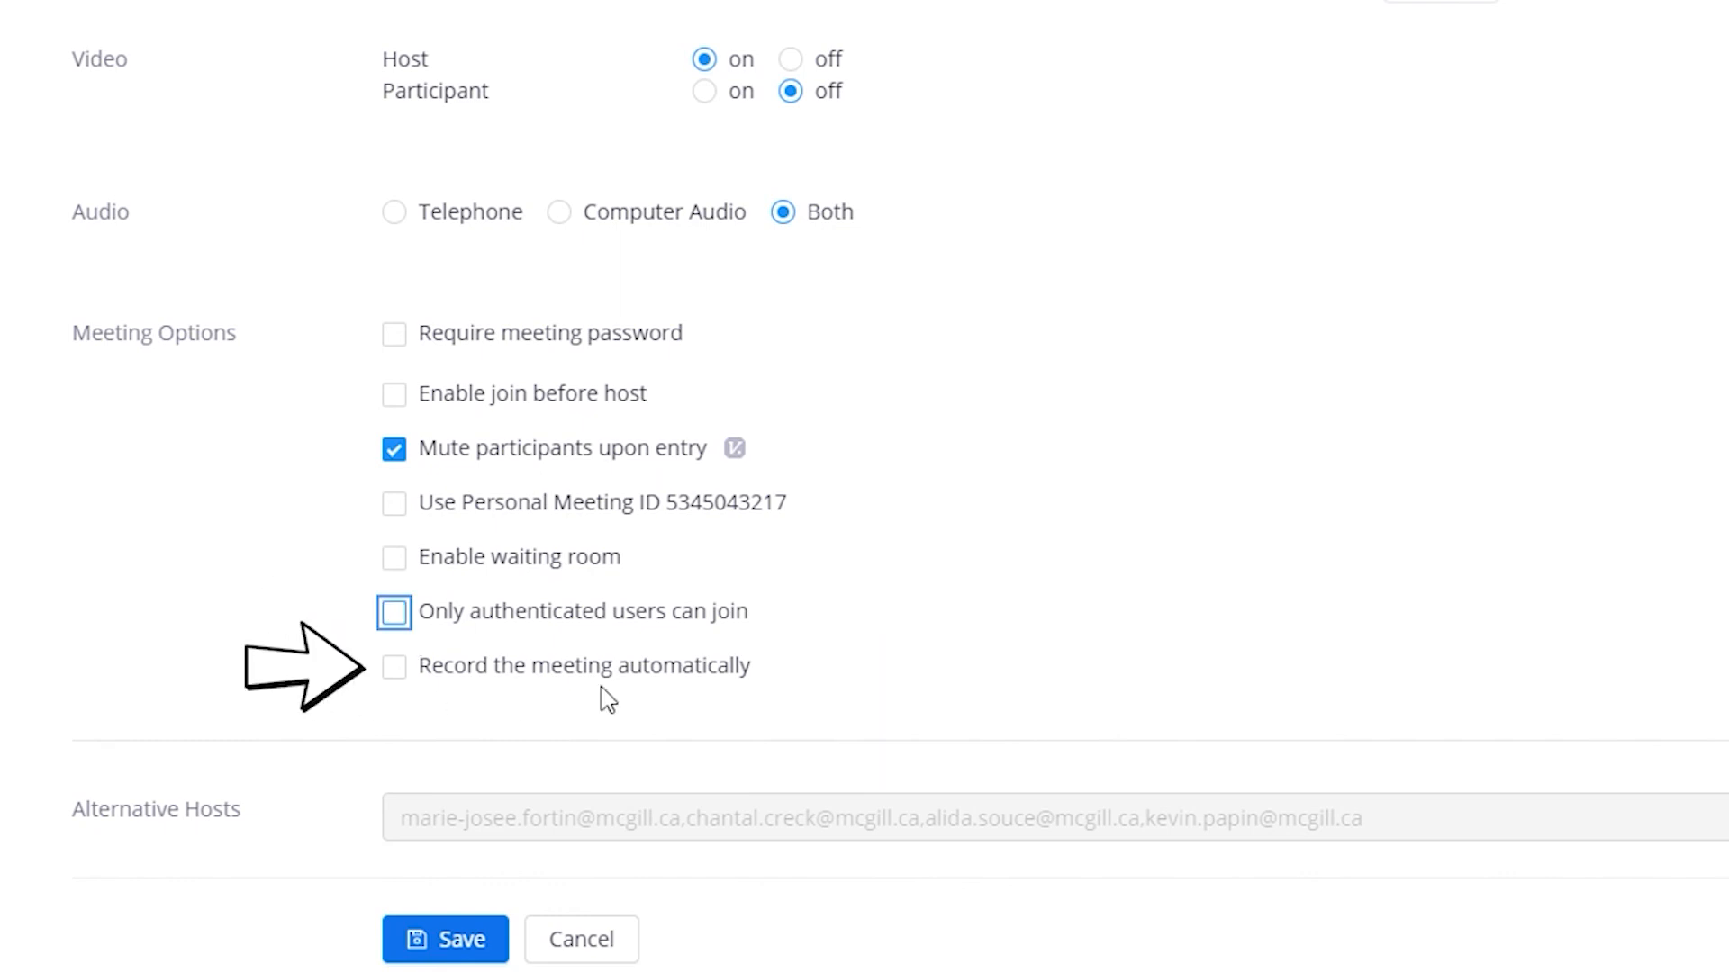
pyautogui.click(408, 673)
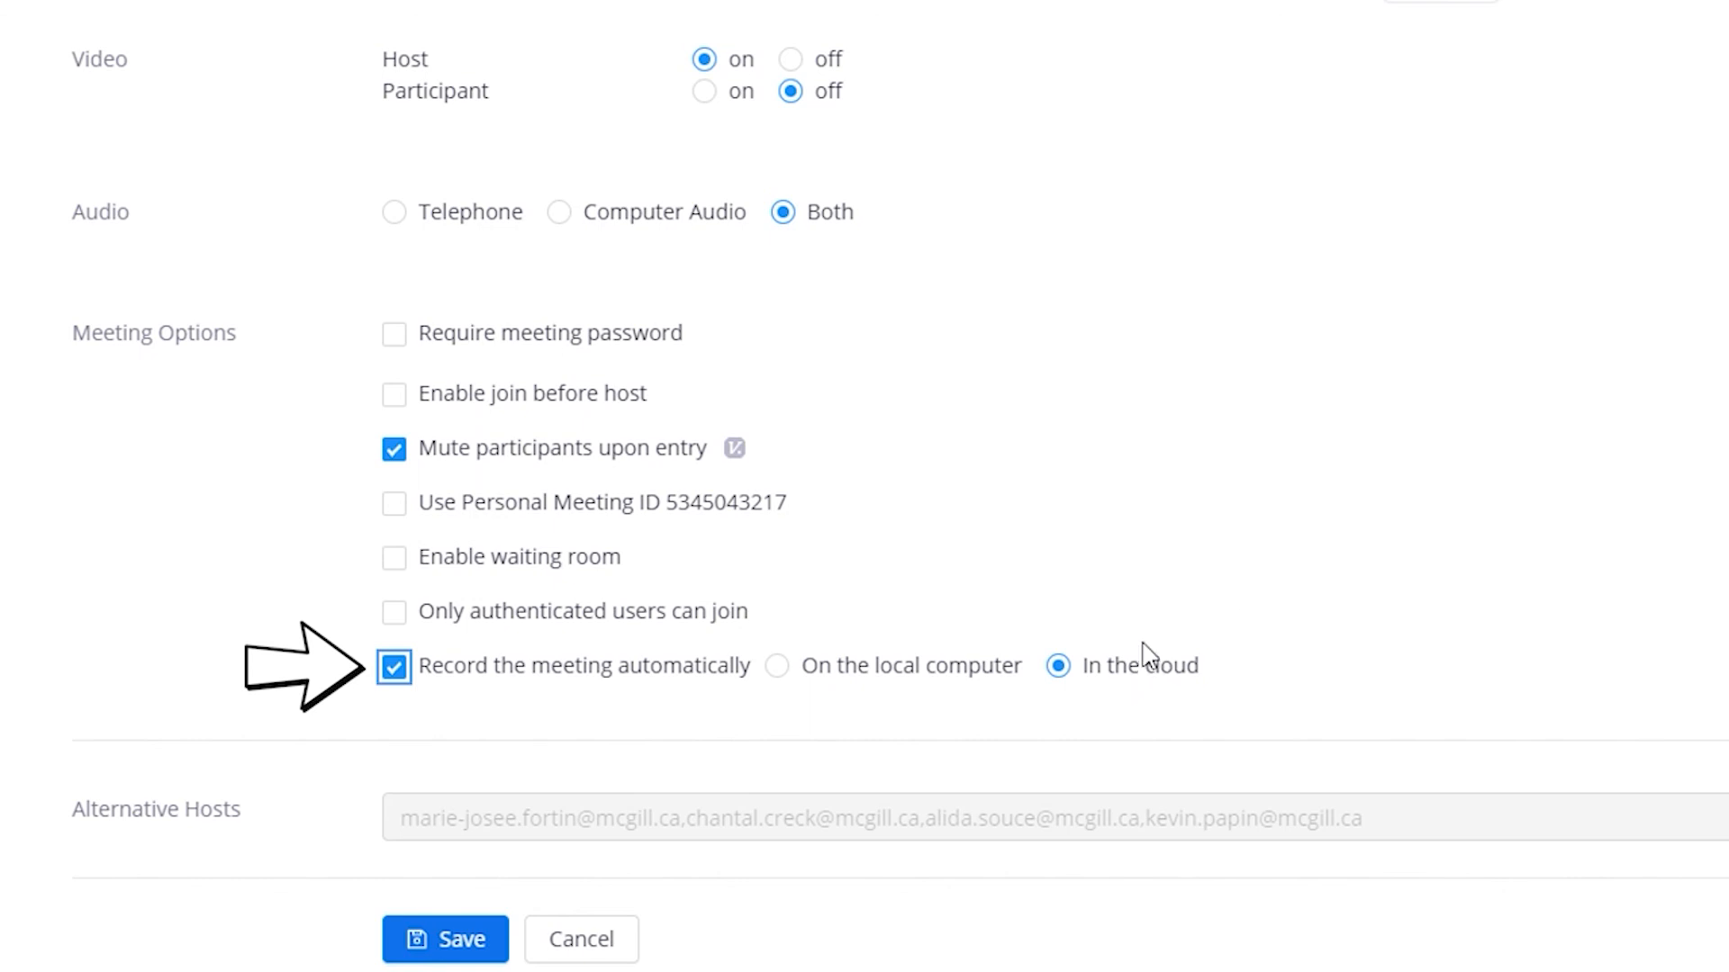
# Review the meeting settings and save the scheduled meeting
pyautogui.scroll(10, 540, 549)
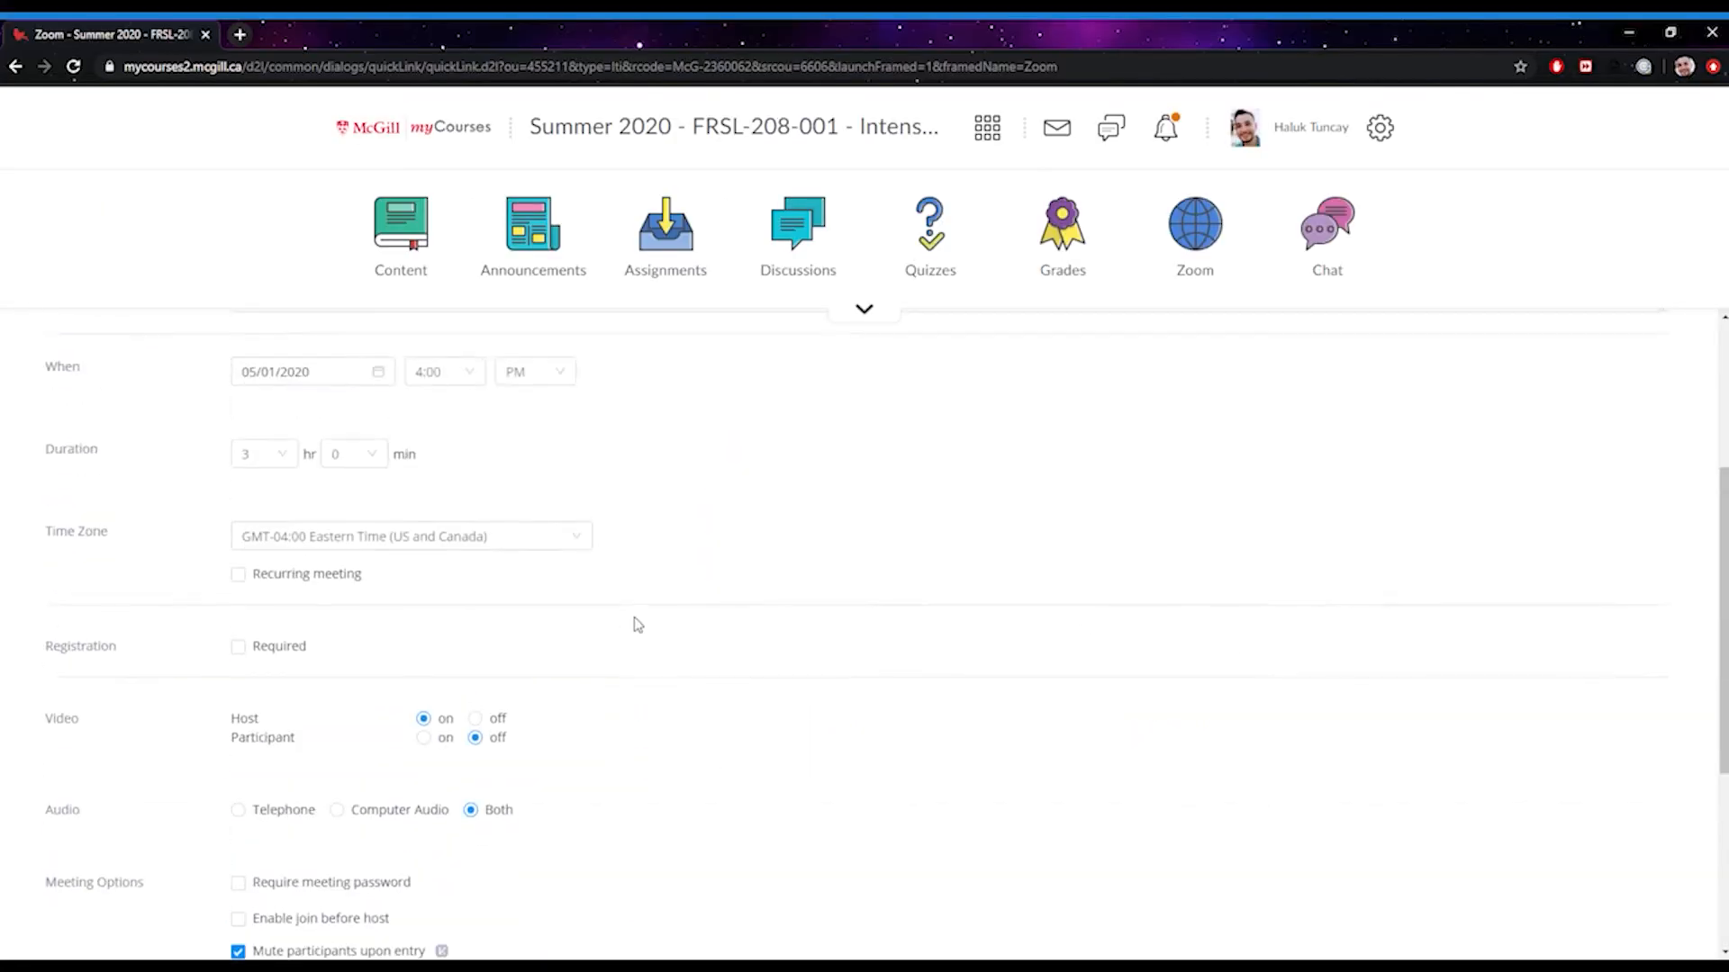
pyautogui.scroll(-7, 637, 624)
pyautogui.scroll(4, 636, 623)
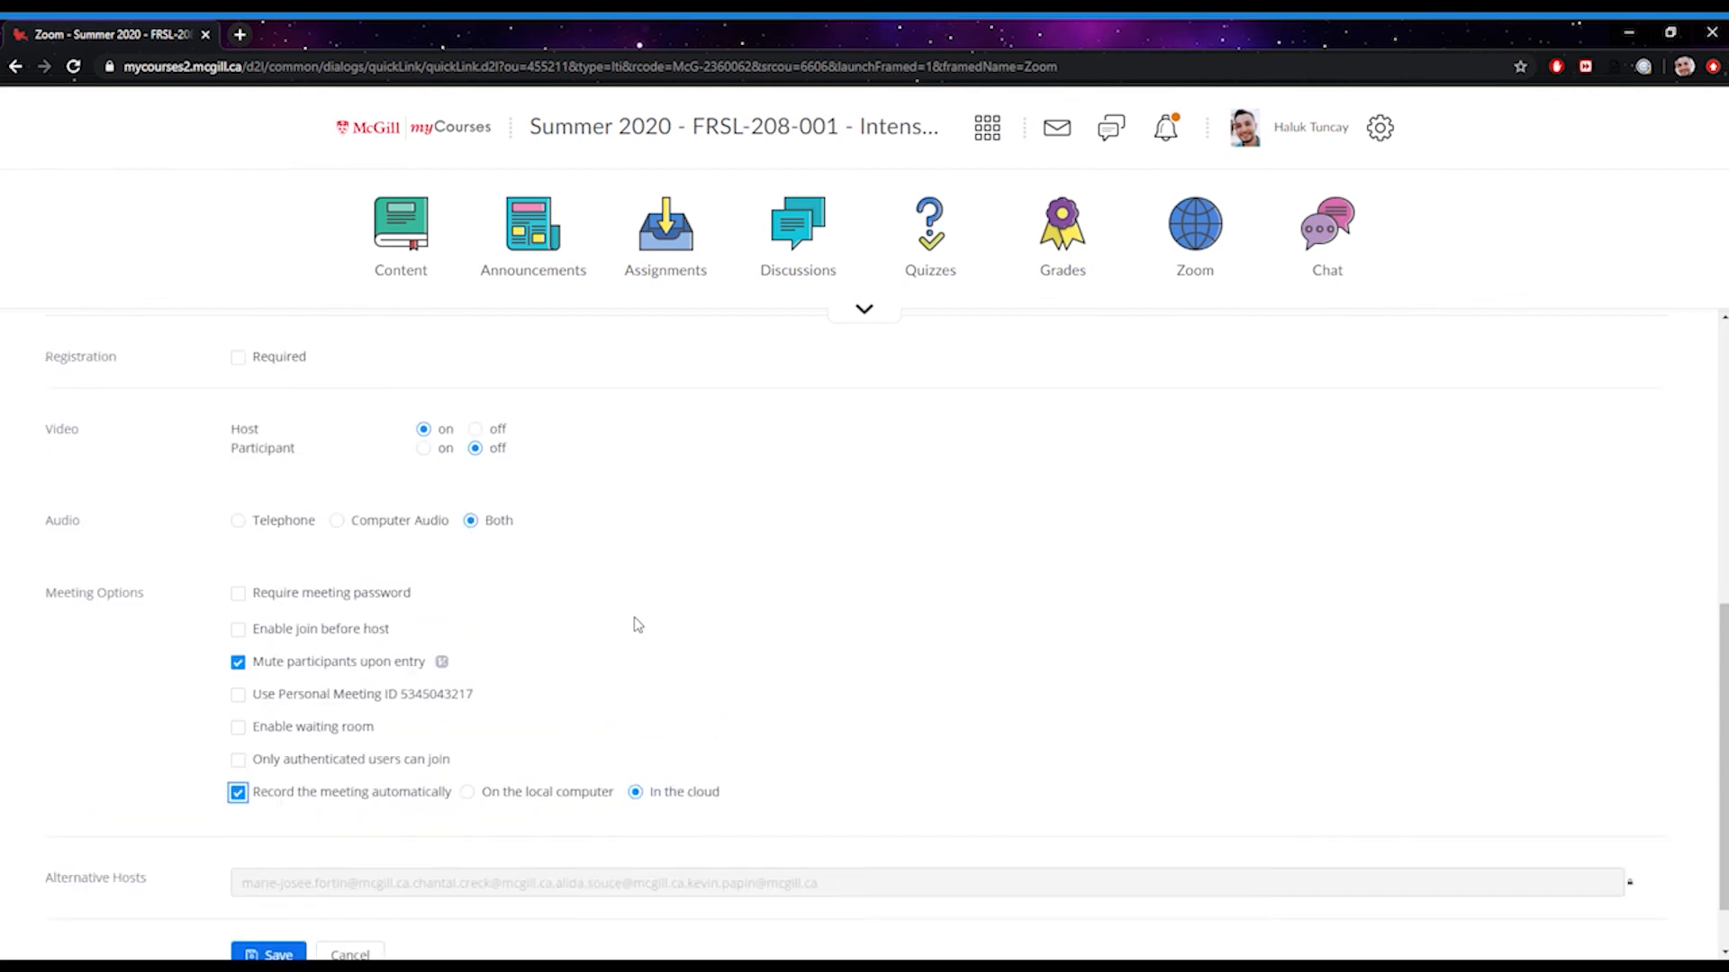
pyautogui.scroll(-4, 636, 624)
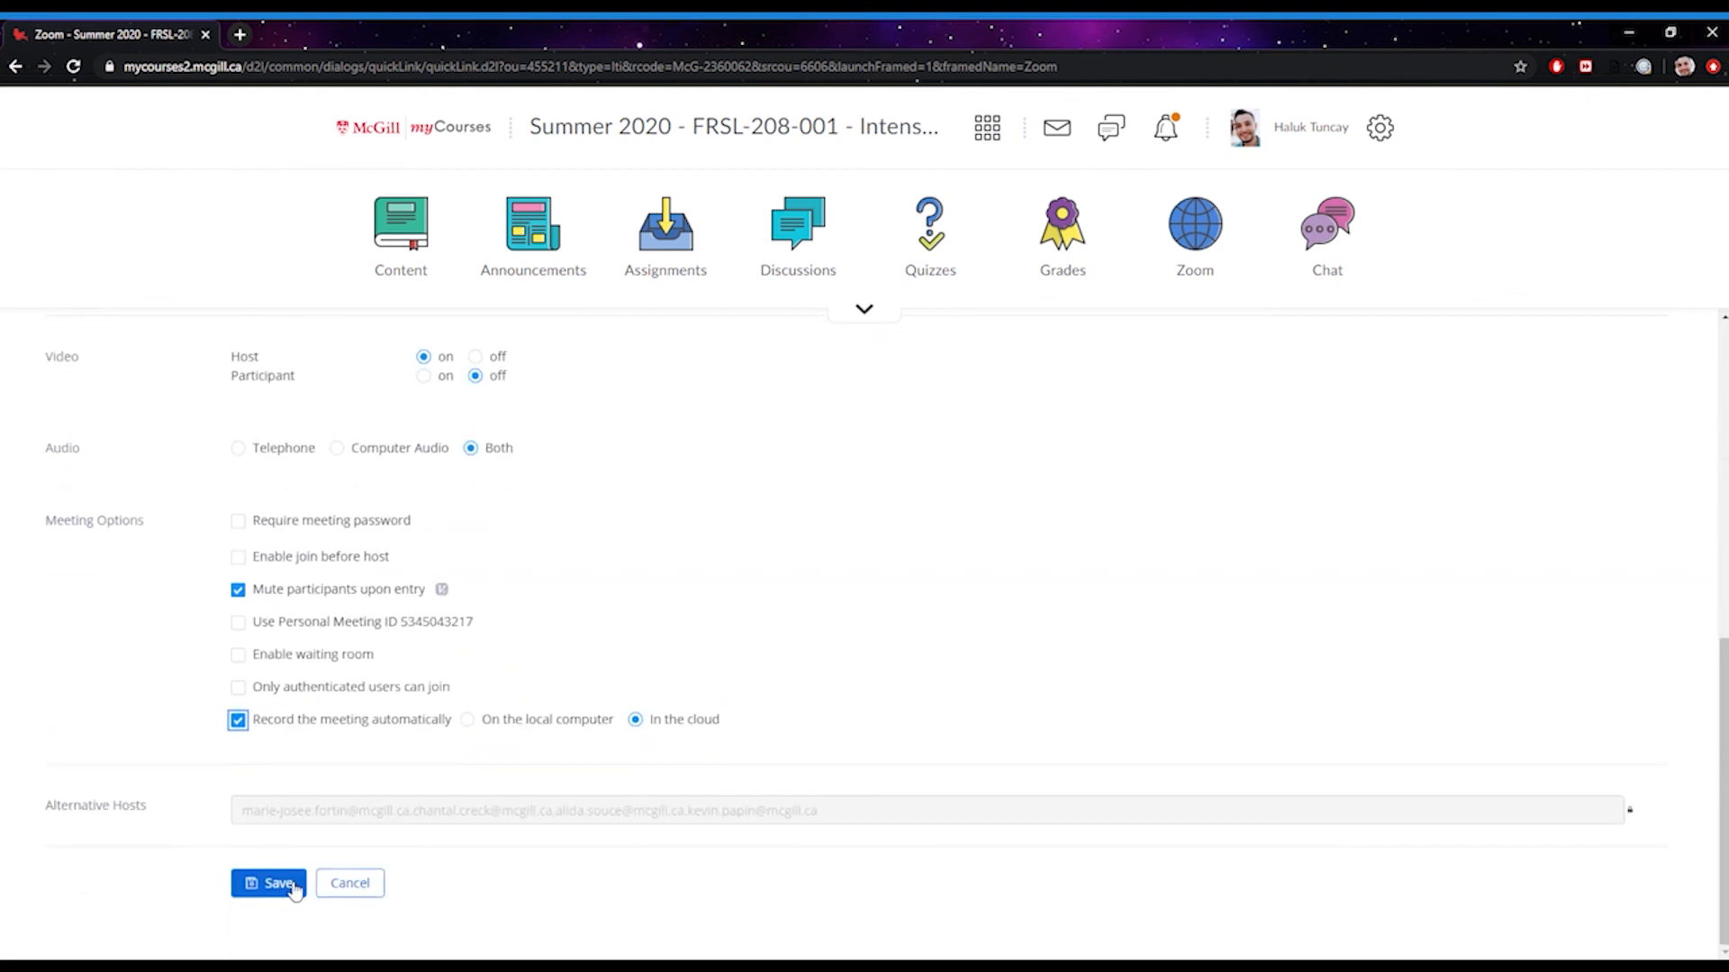
pyautogui.scroll(10, 298, 471)
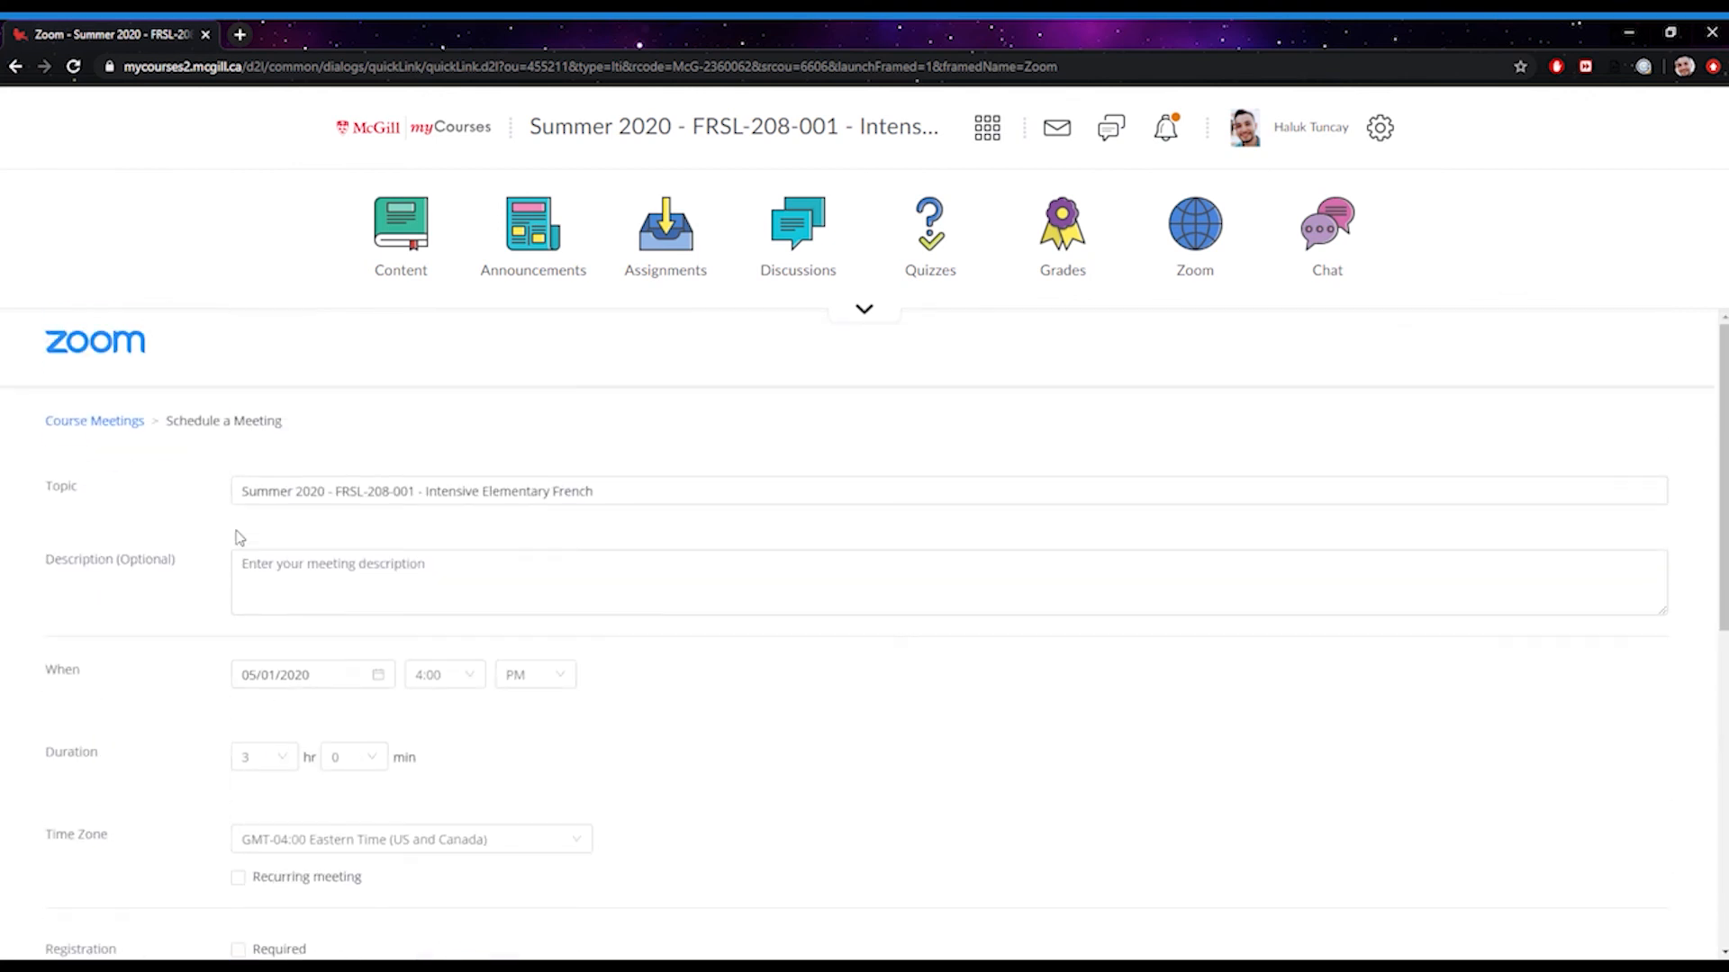
pyautogui.scroll(-10, 559, 726)
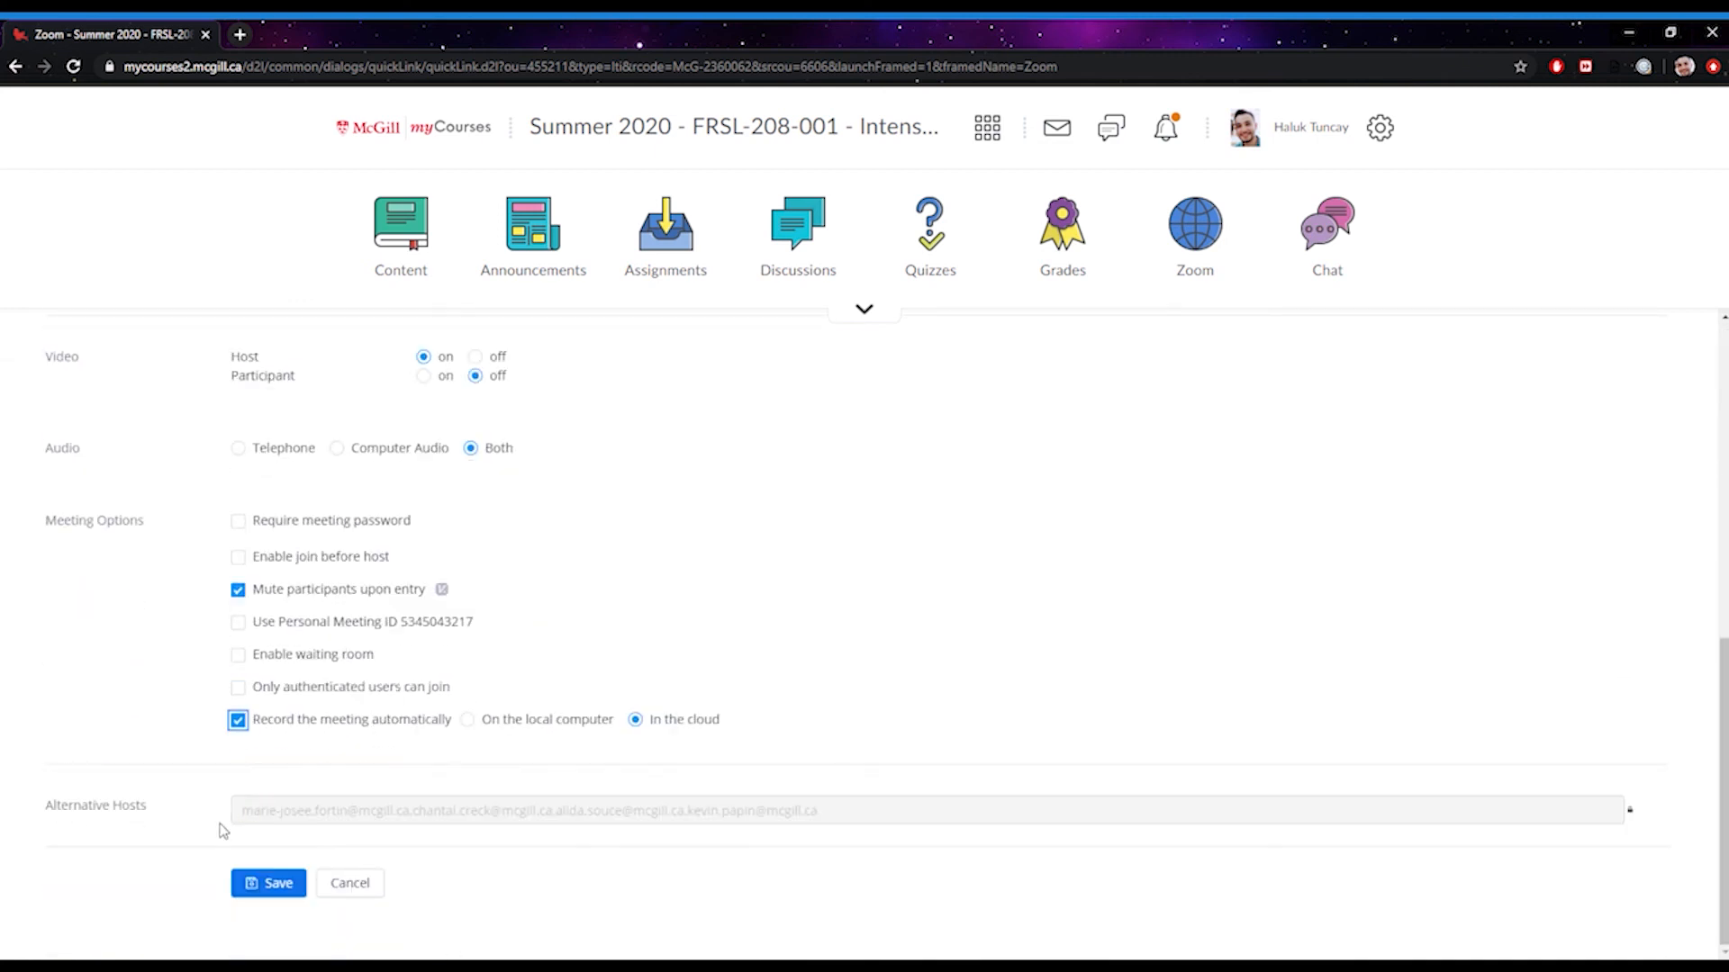
pyautogui.click(251, 886)
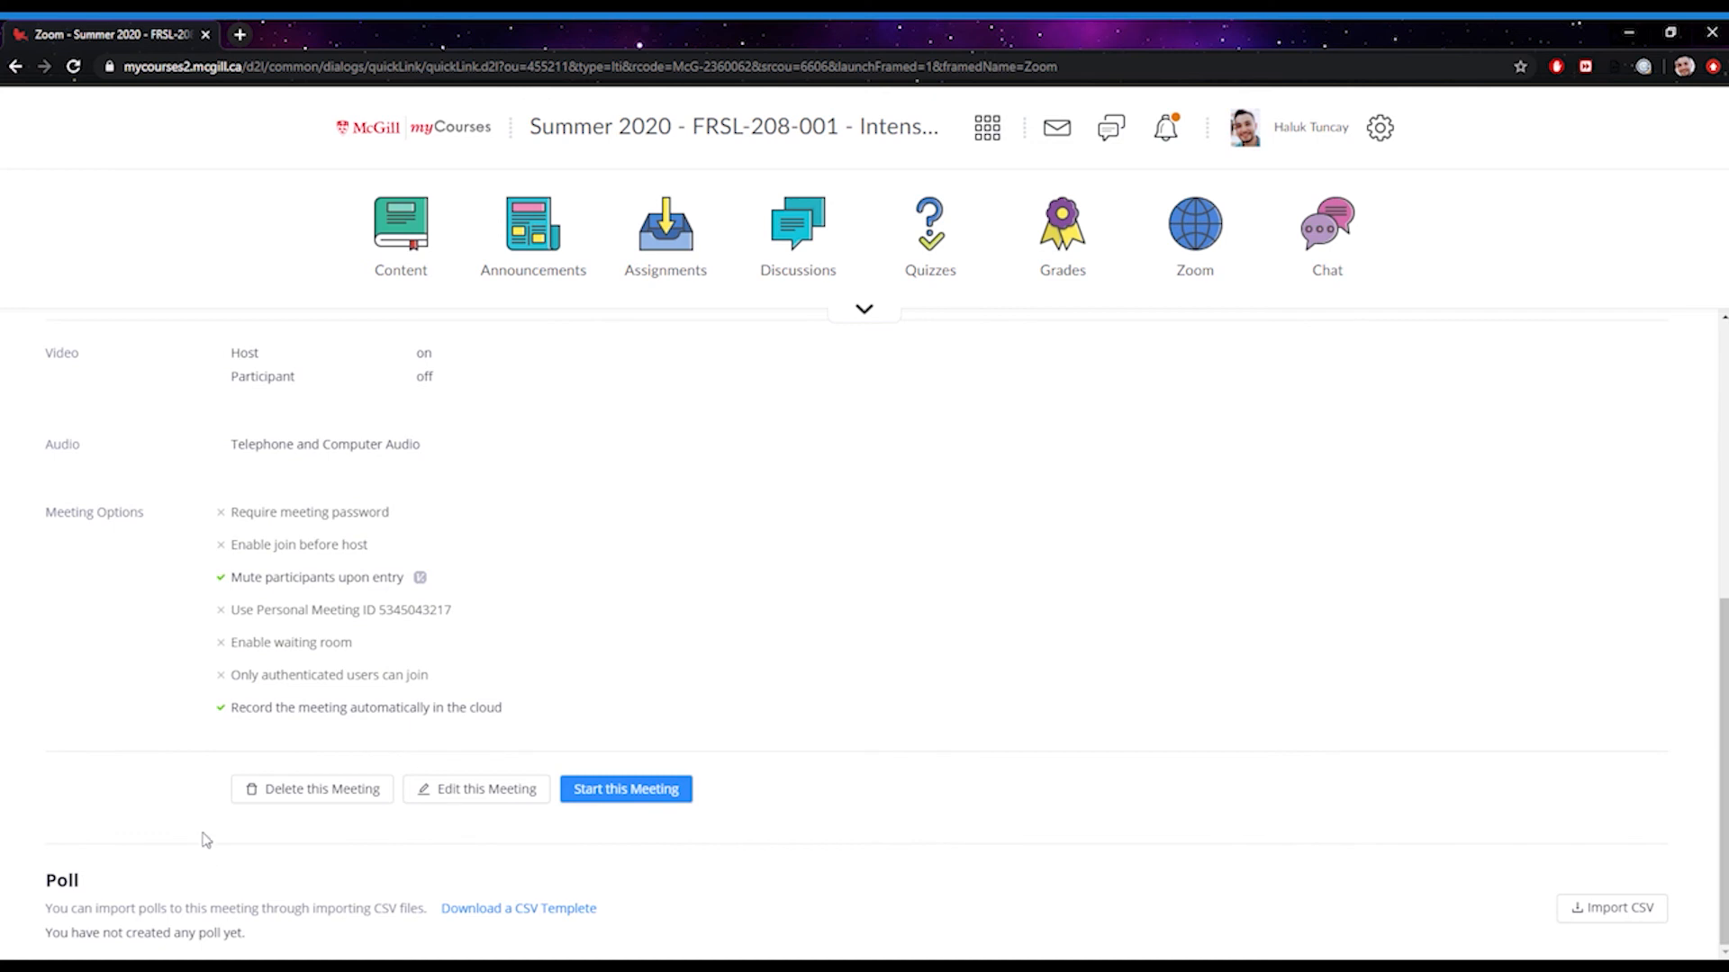
pyautogui.scroll(5, 949, 541)
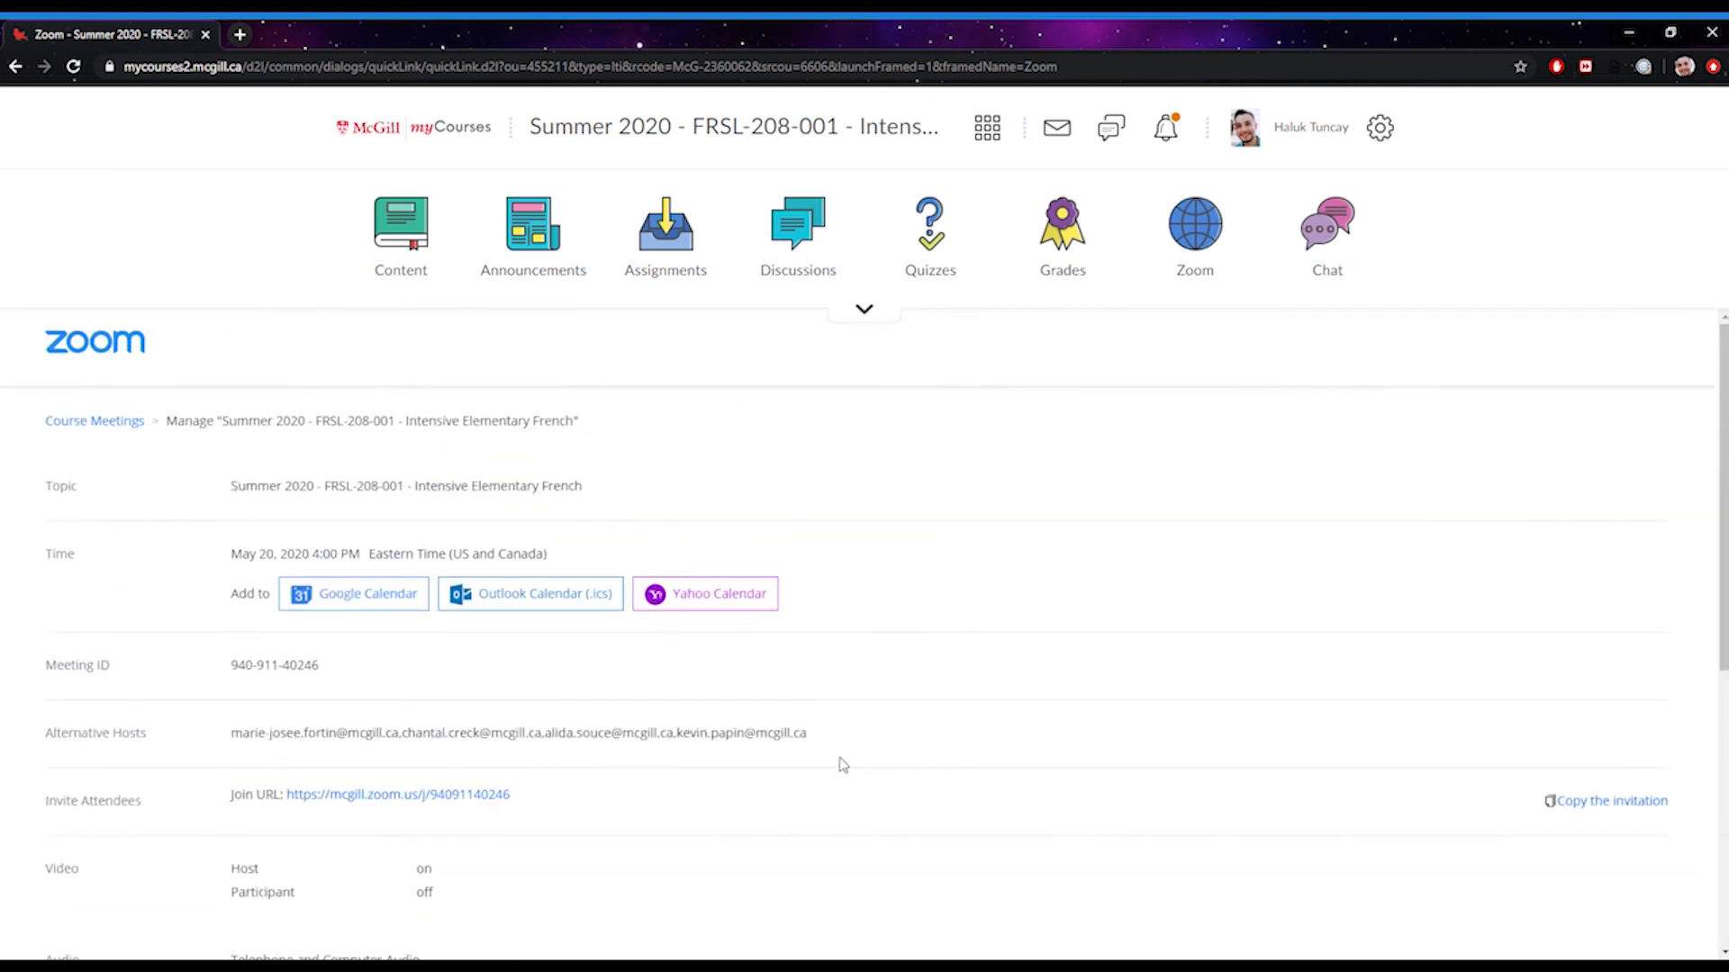
pyautogui.scroll(-5, 658, 750)
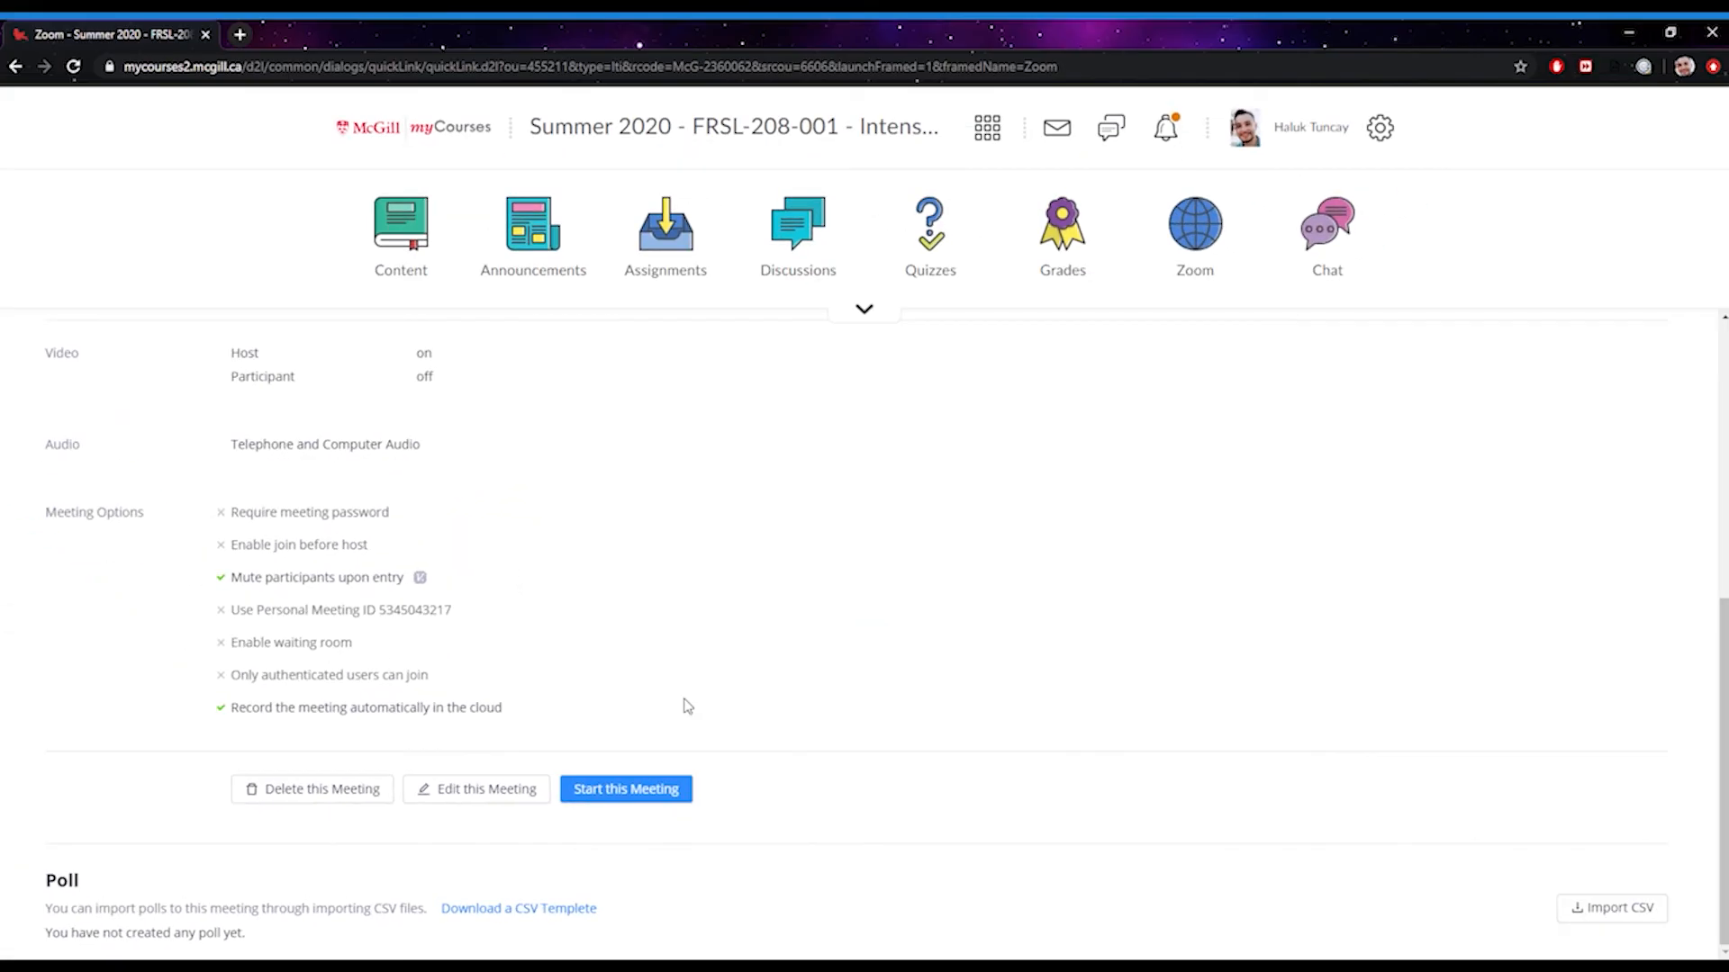
pyautogui.scroll(5, 687, 706)
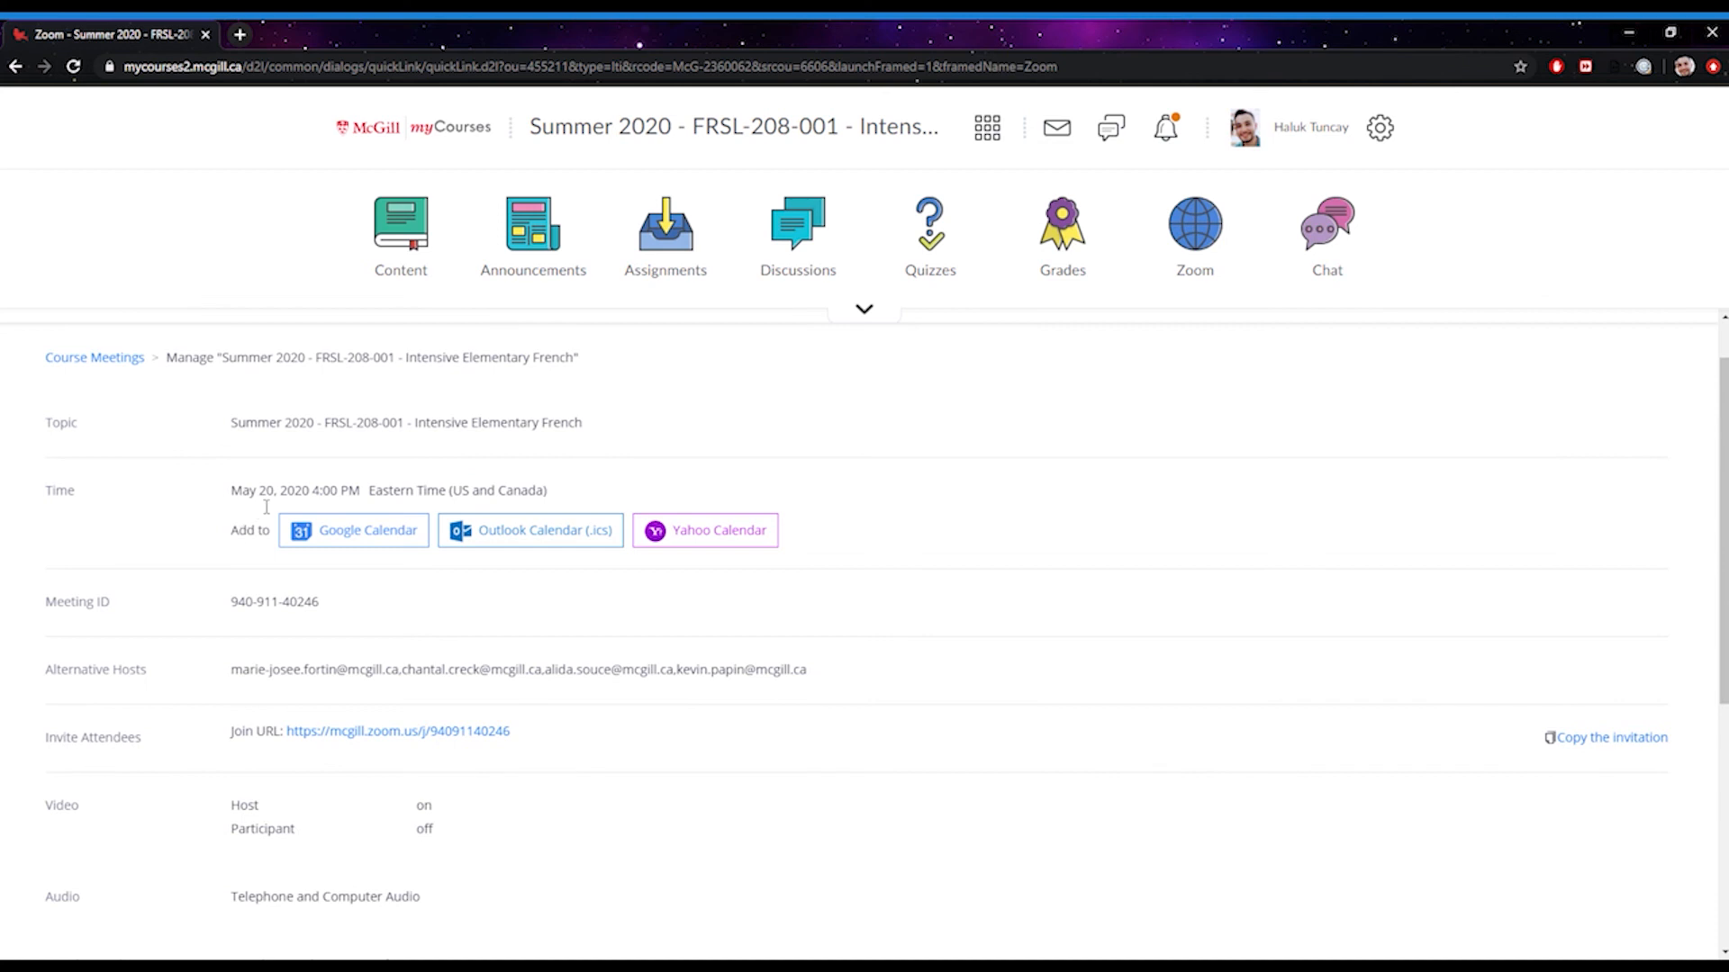
pyautogui.scroll(-5, 267, 507)
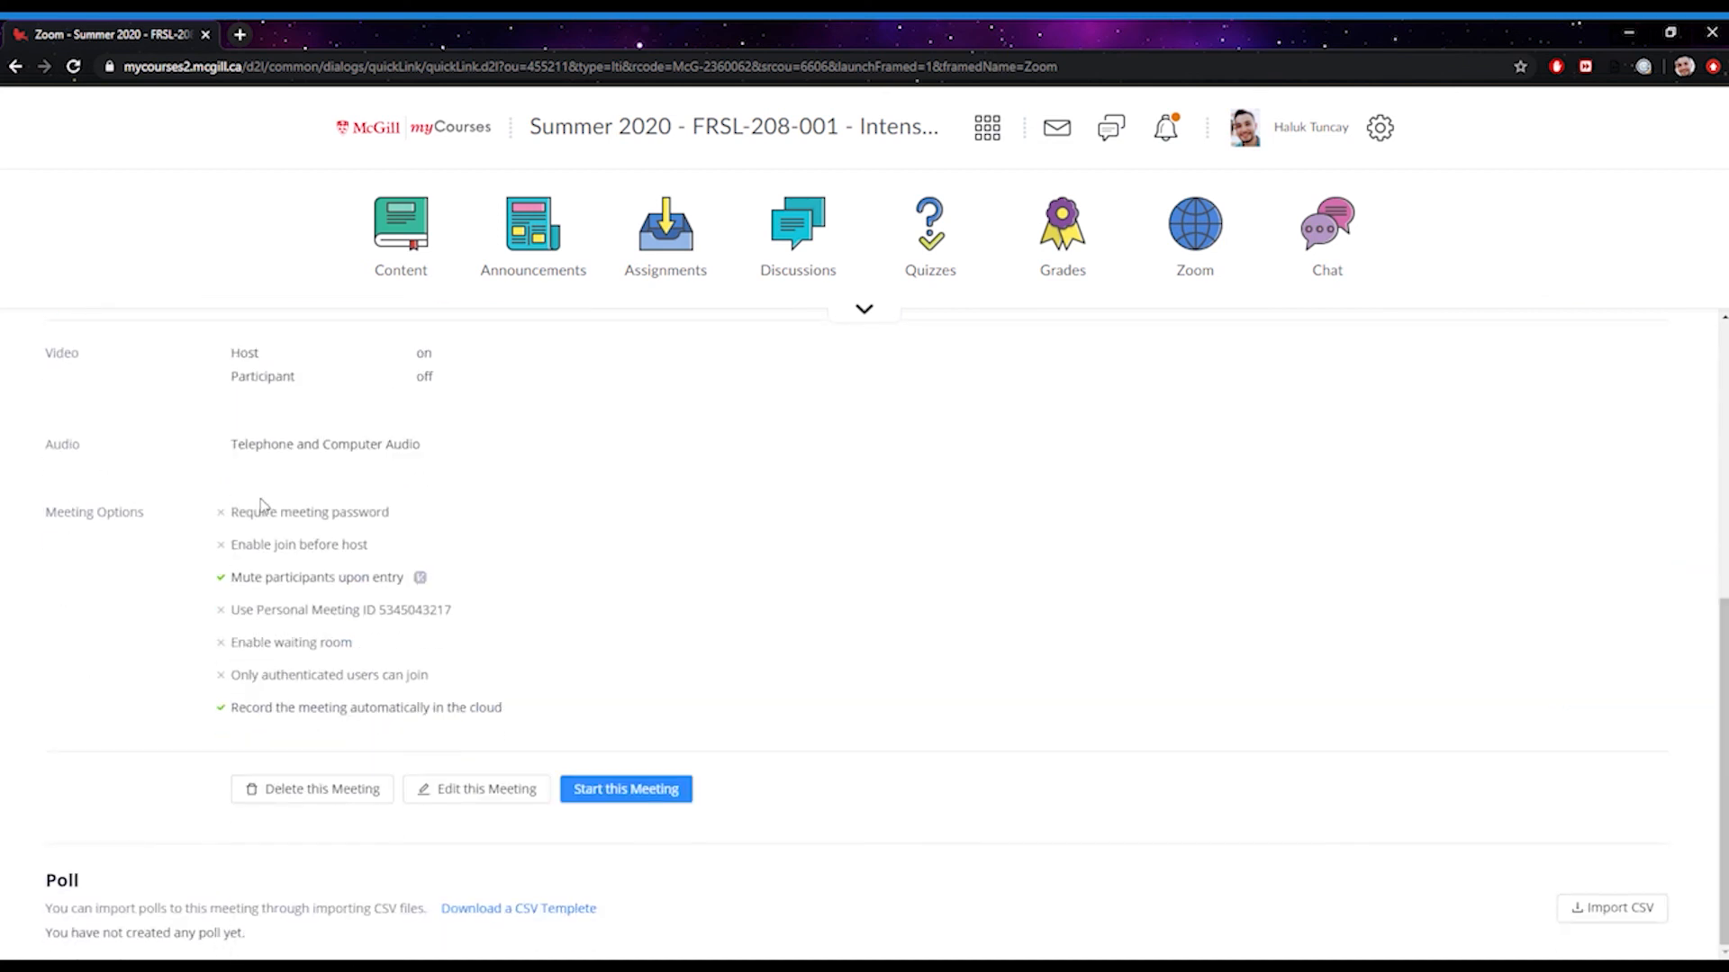
# Start the scheduled class meeting and let the browser open it in Zoom Meetings
pyautogui.click(682, 790)
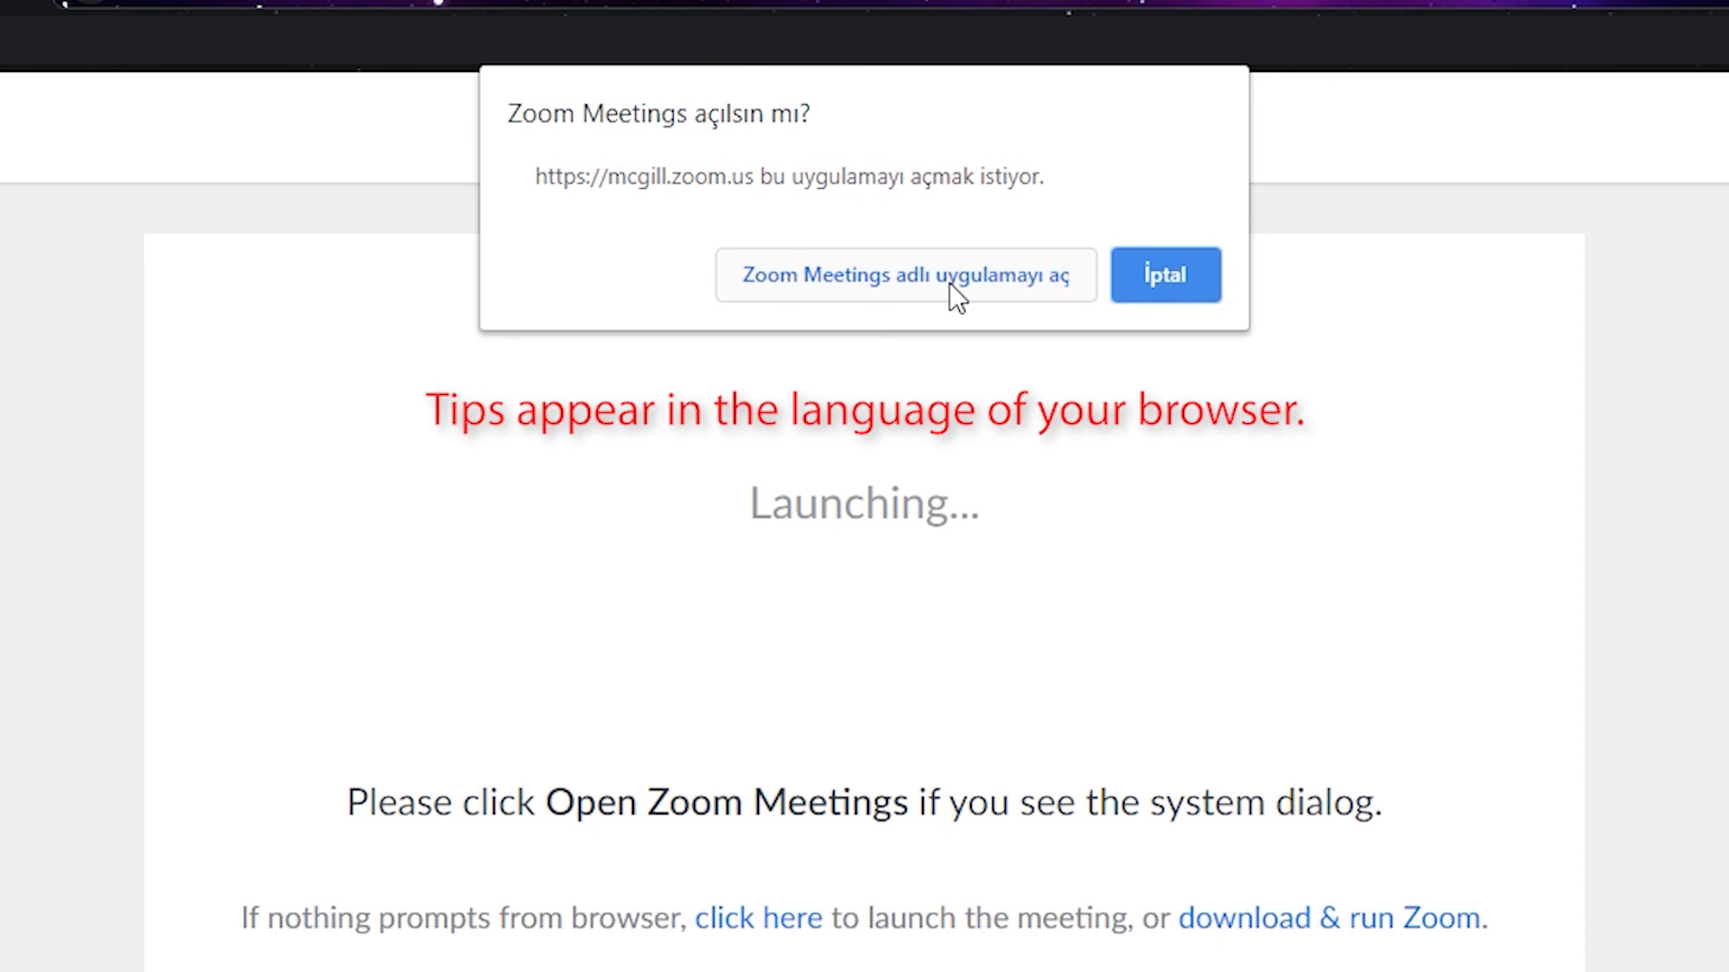
pyautogui.click(949, 282)
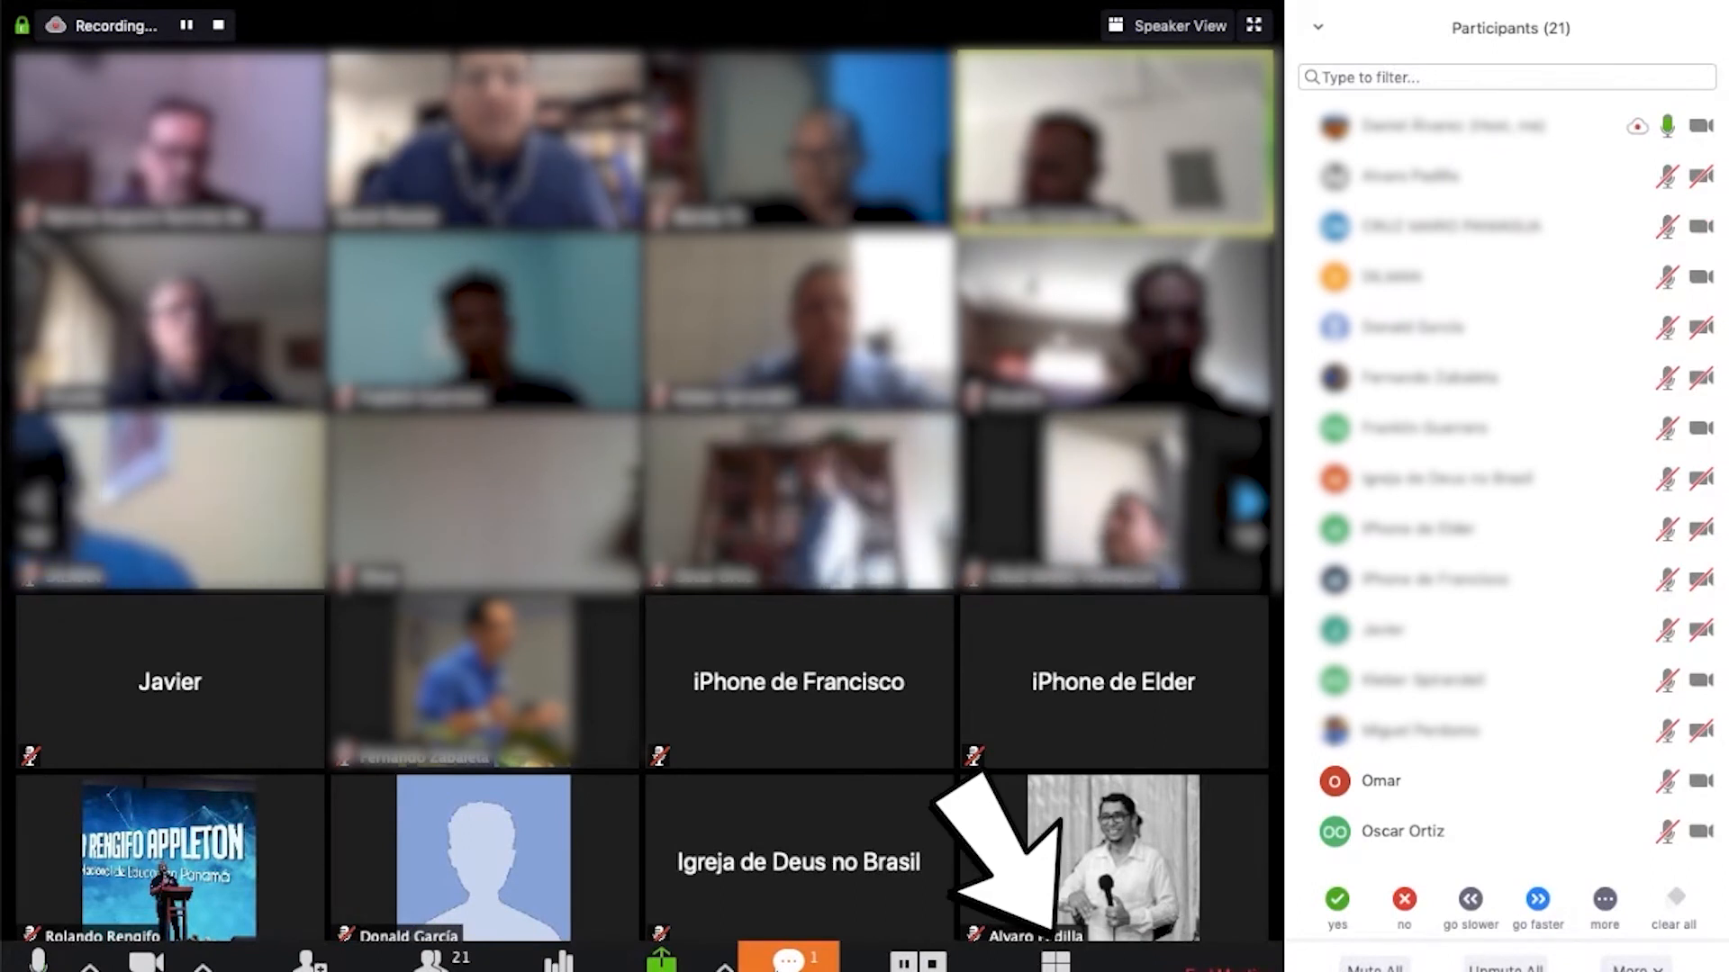
pyautogui.click(1052, 964)
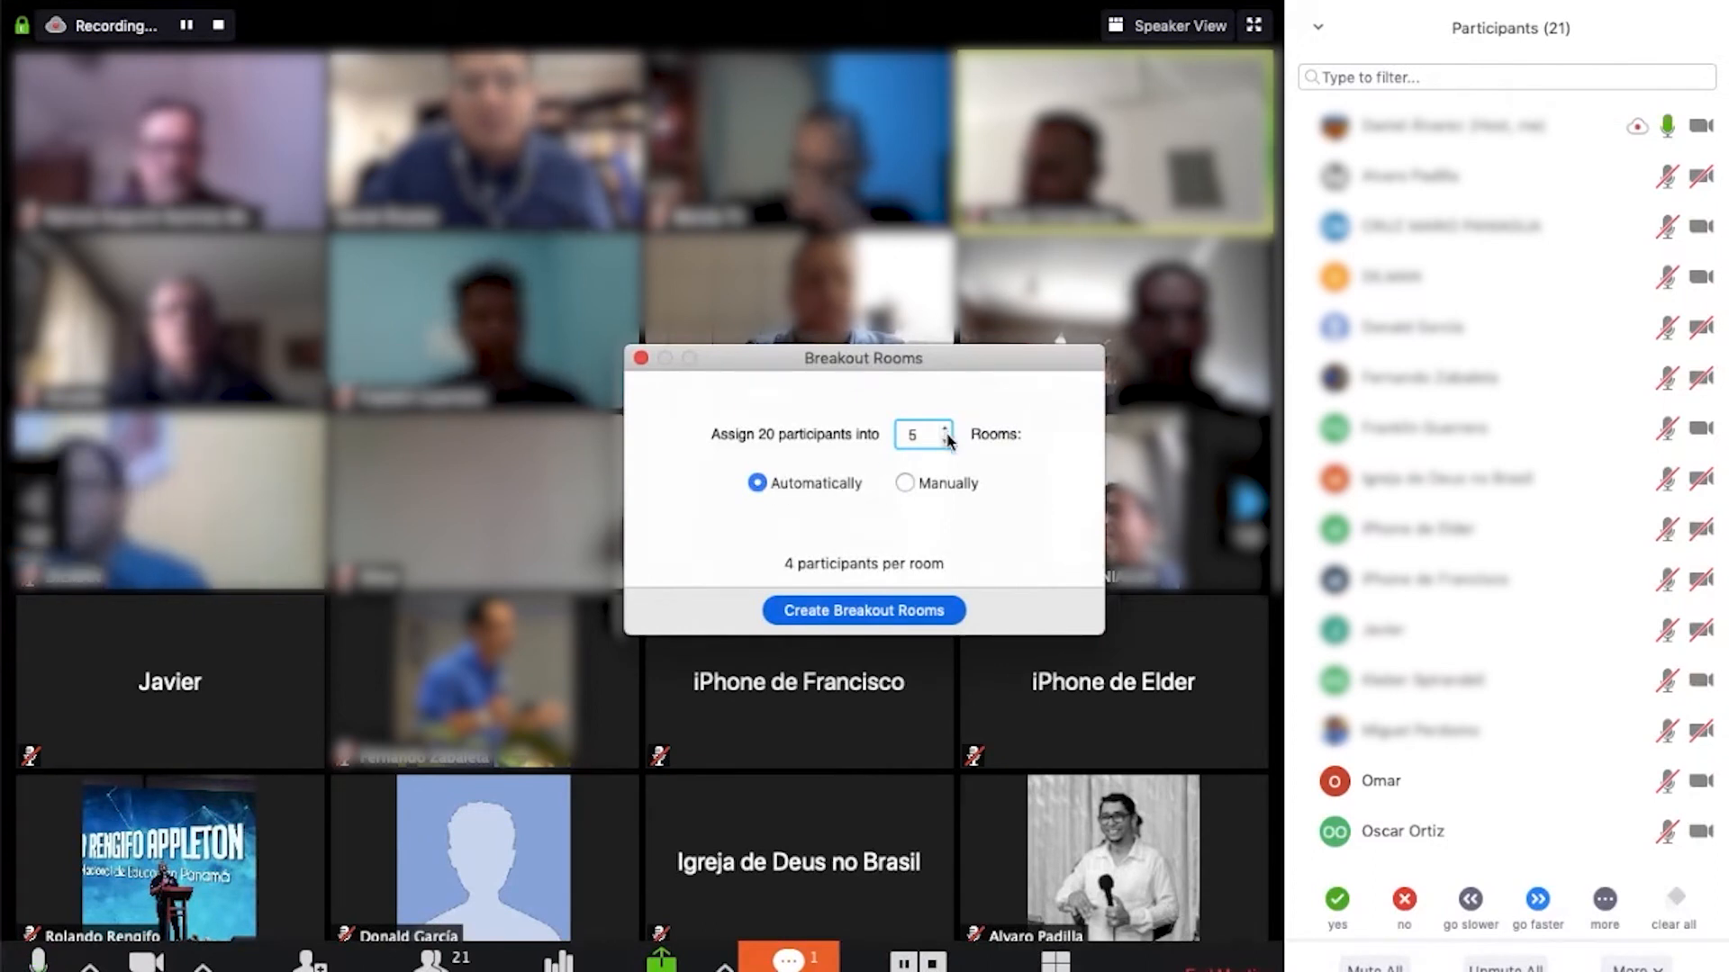
pyautogui.click(907, 484)
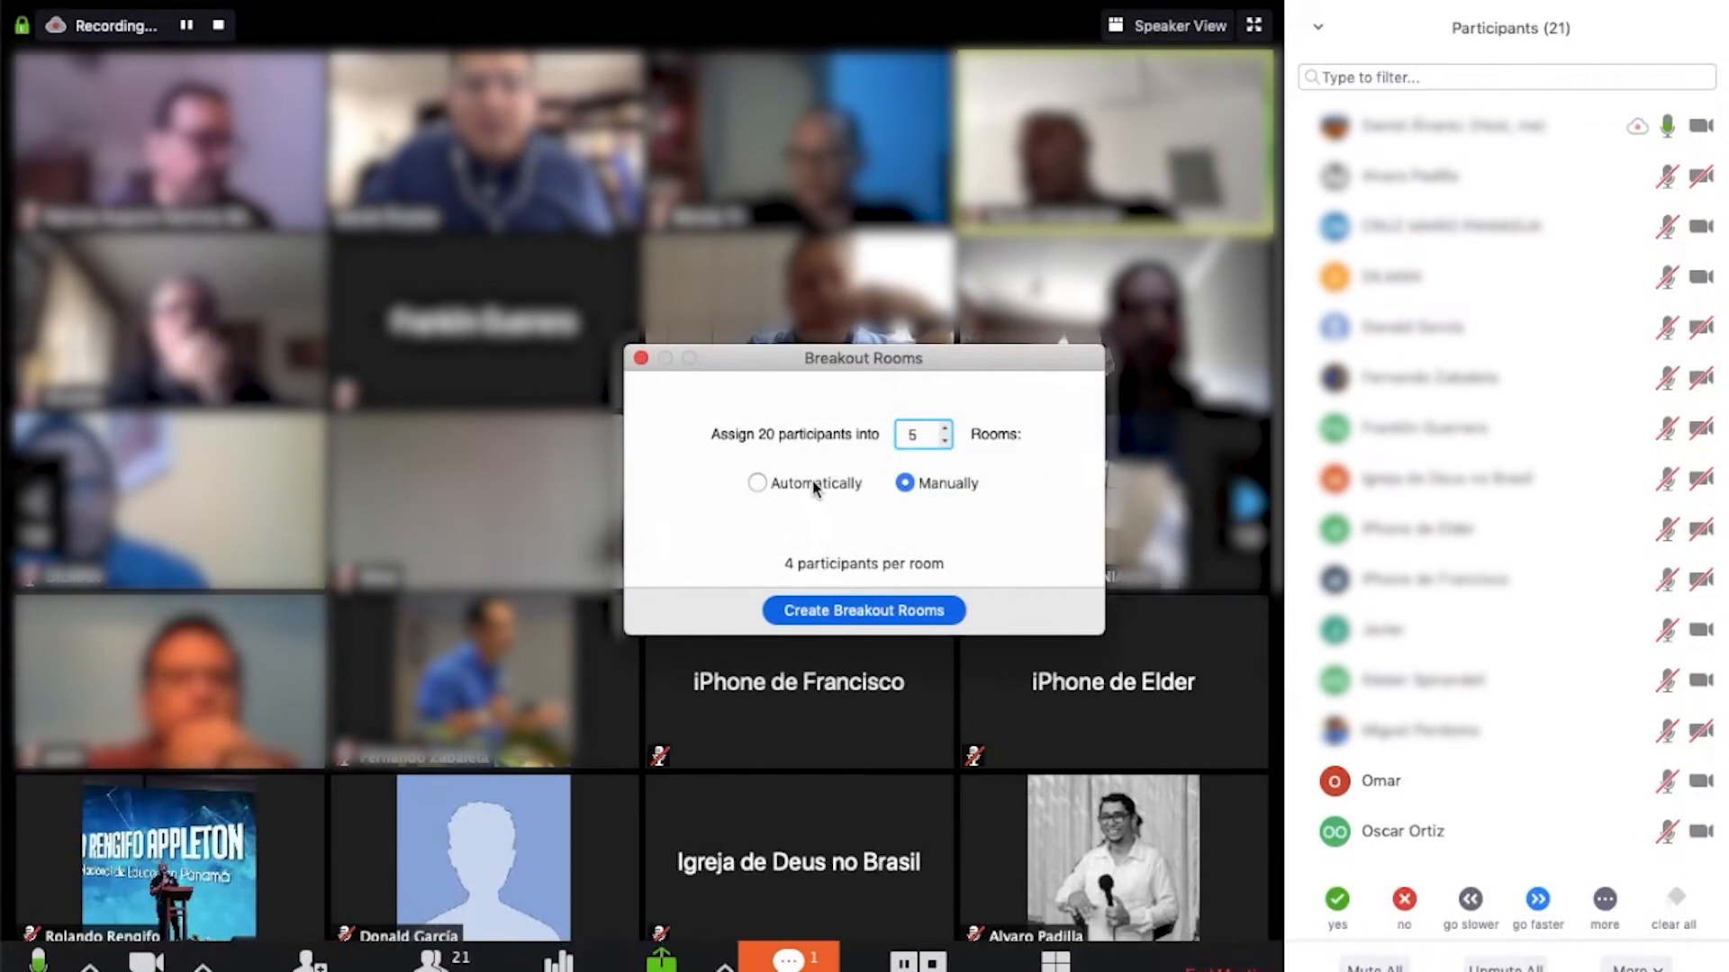
pyautogui.click(769, 482)
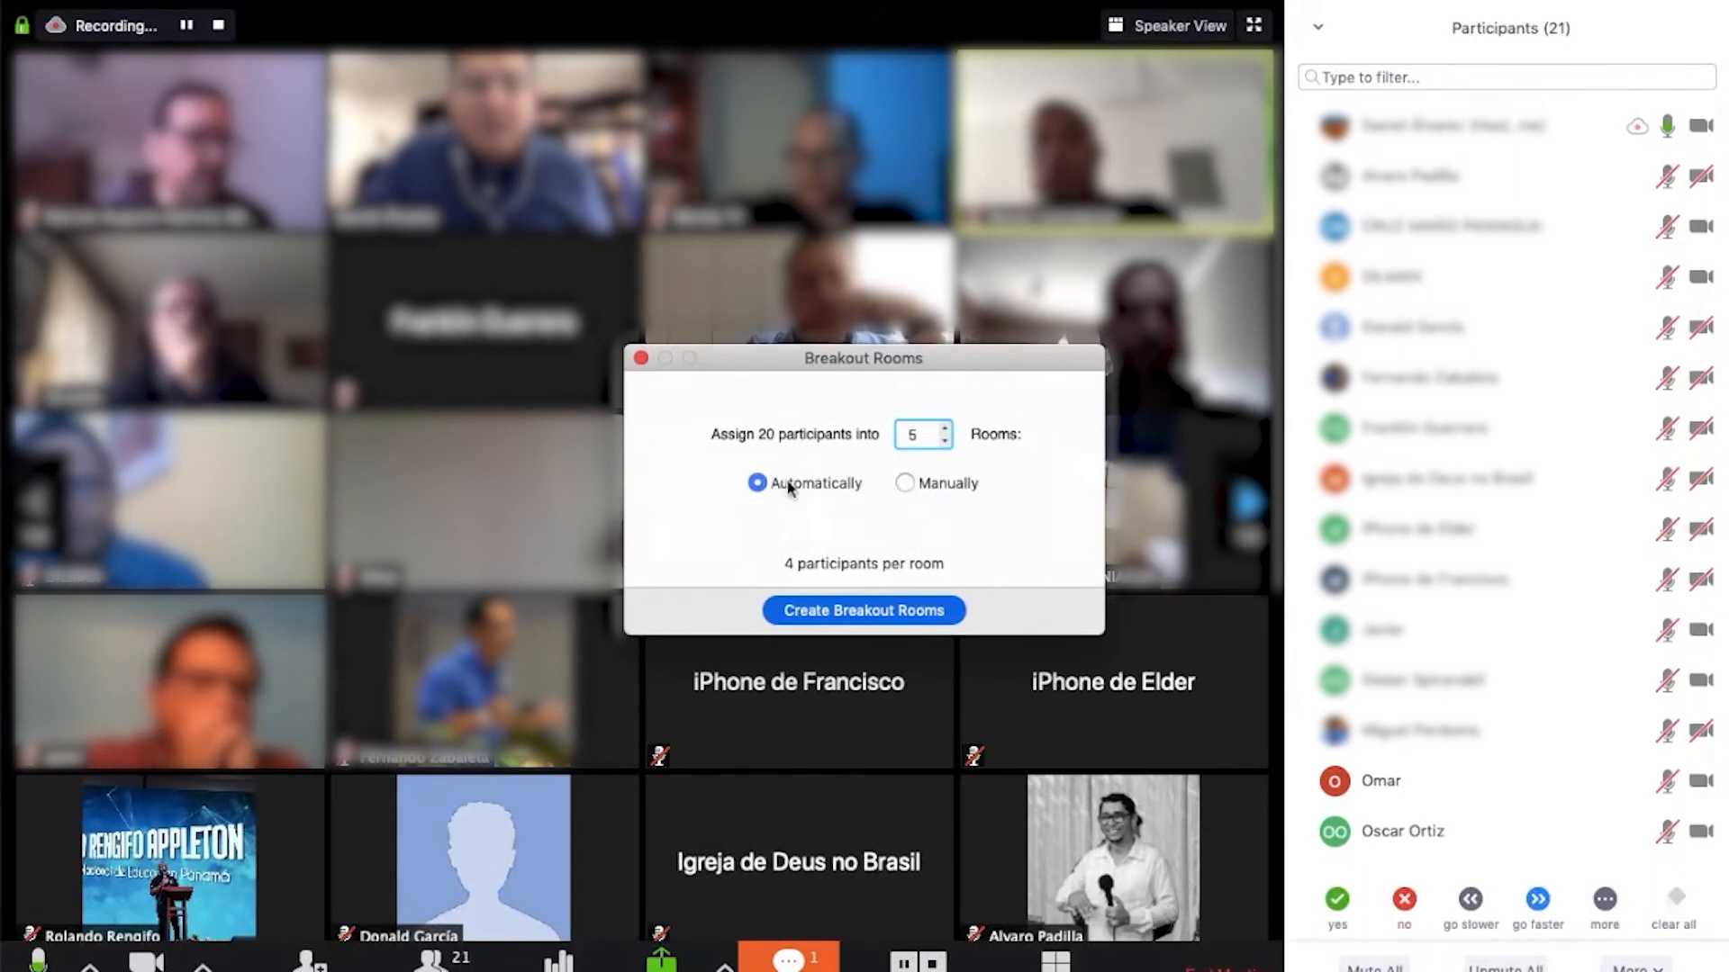
pyautogui.click(904, 611)
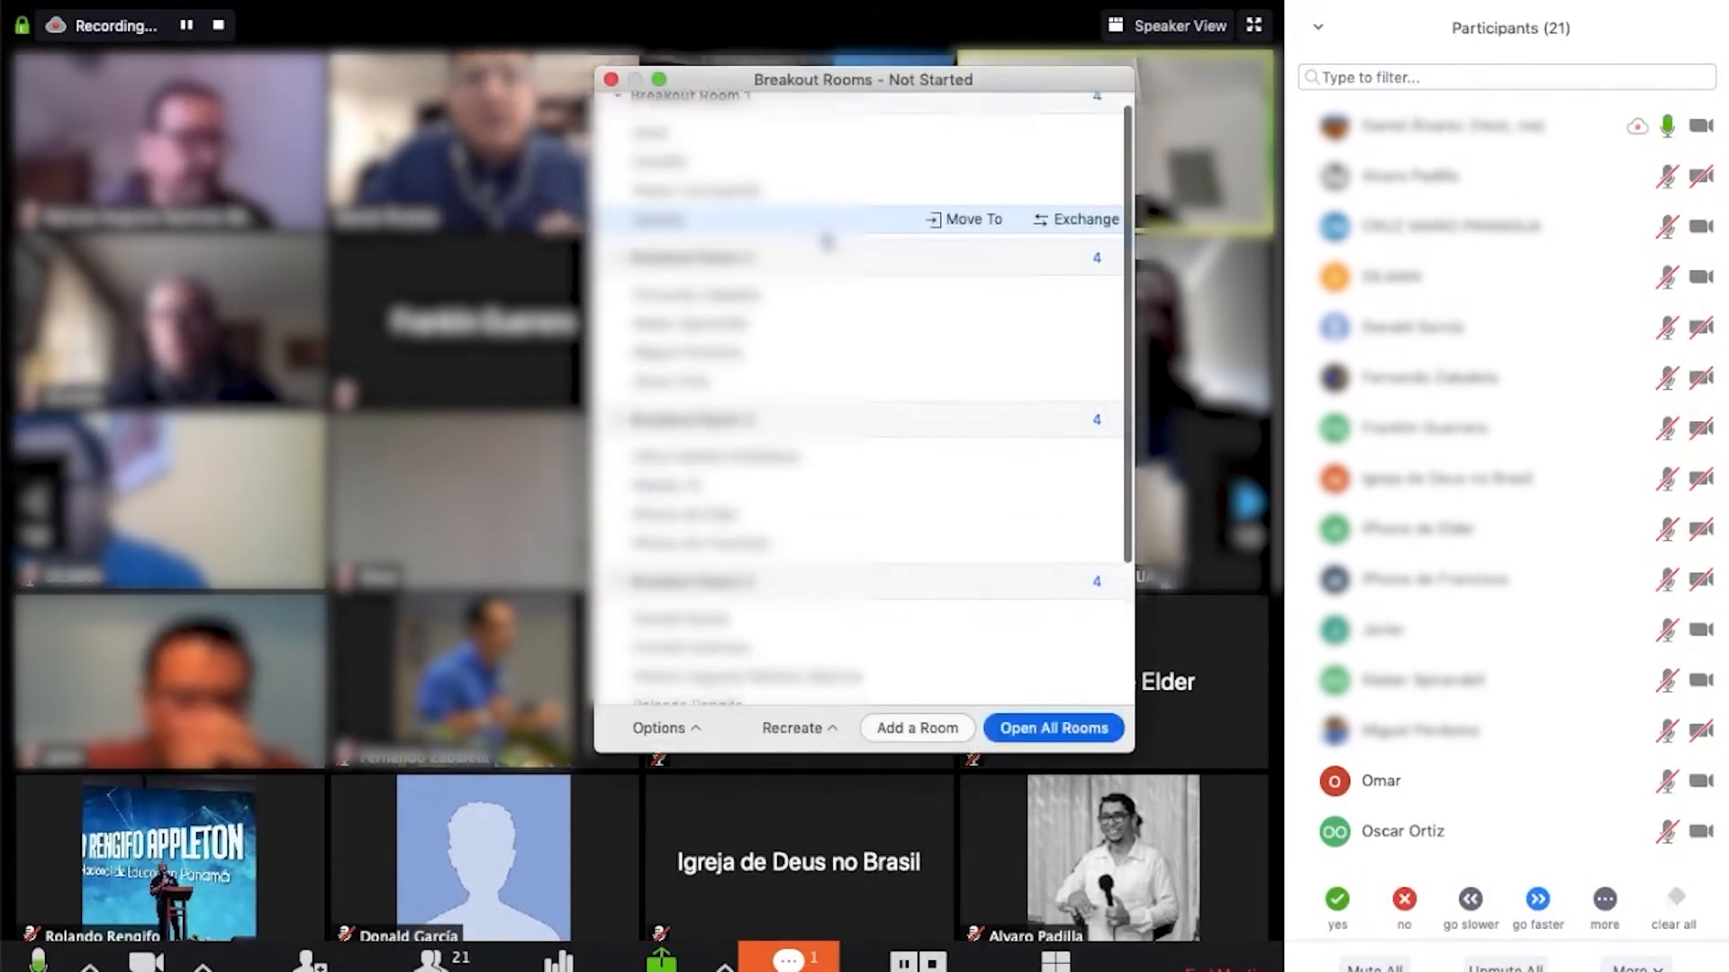
pyautogui.scroll(-5, 833, 270)
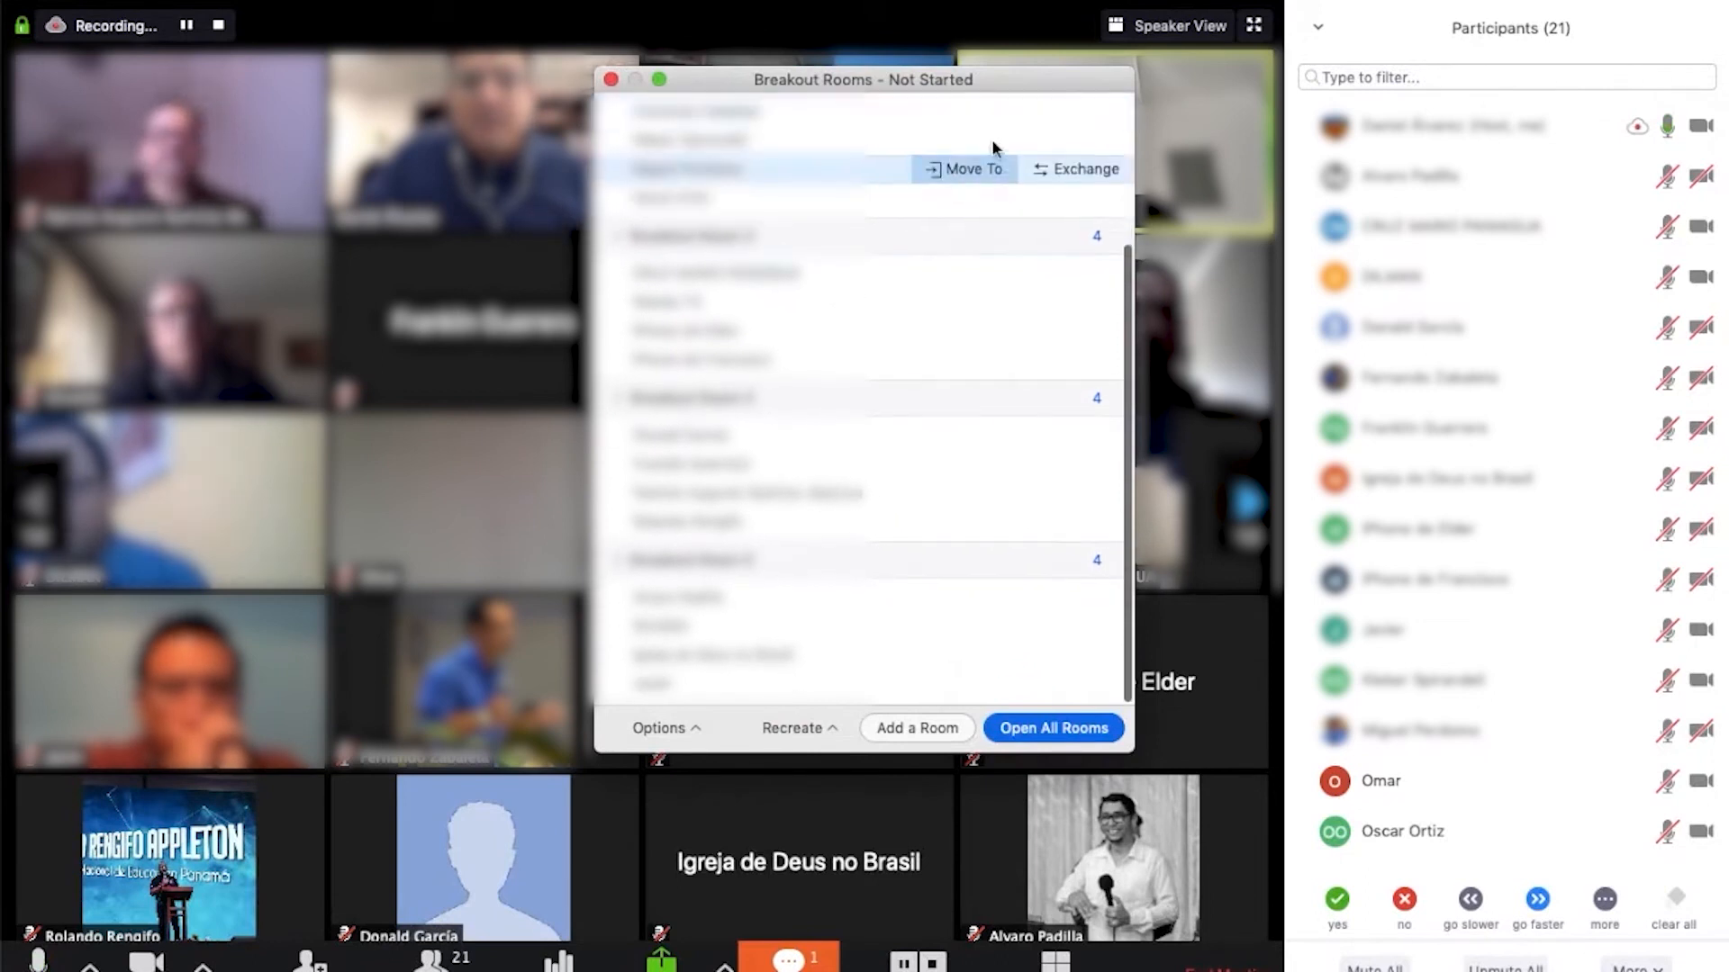
pyautogui.moveTo(992, 116)
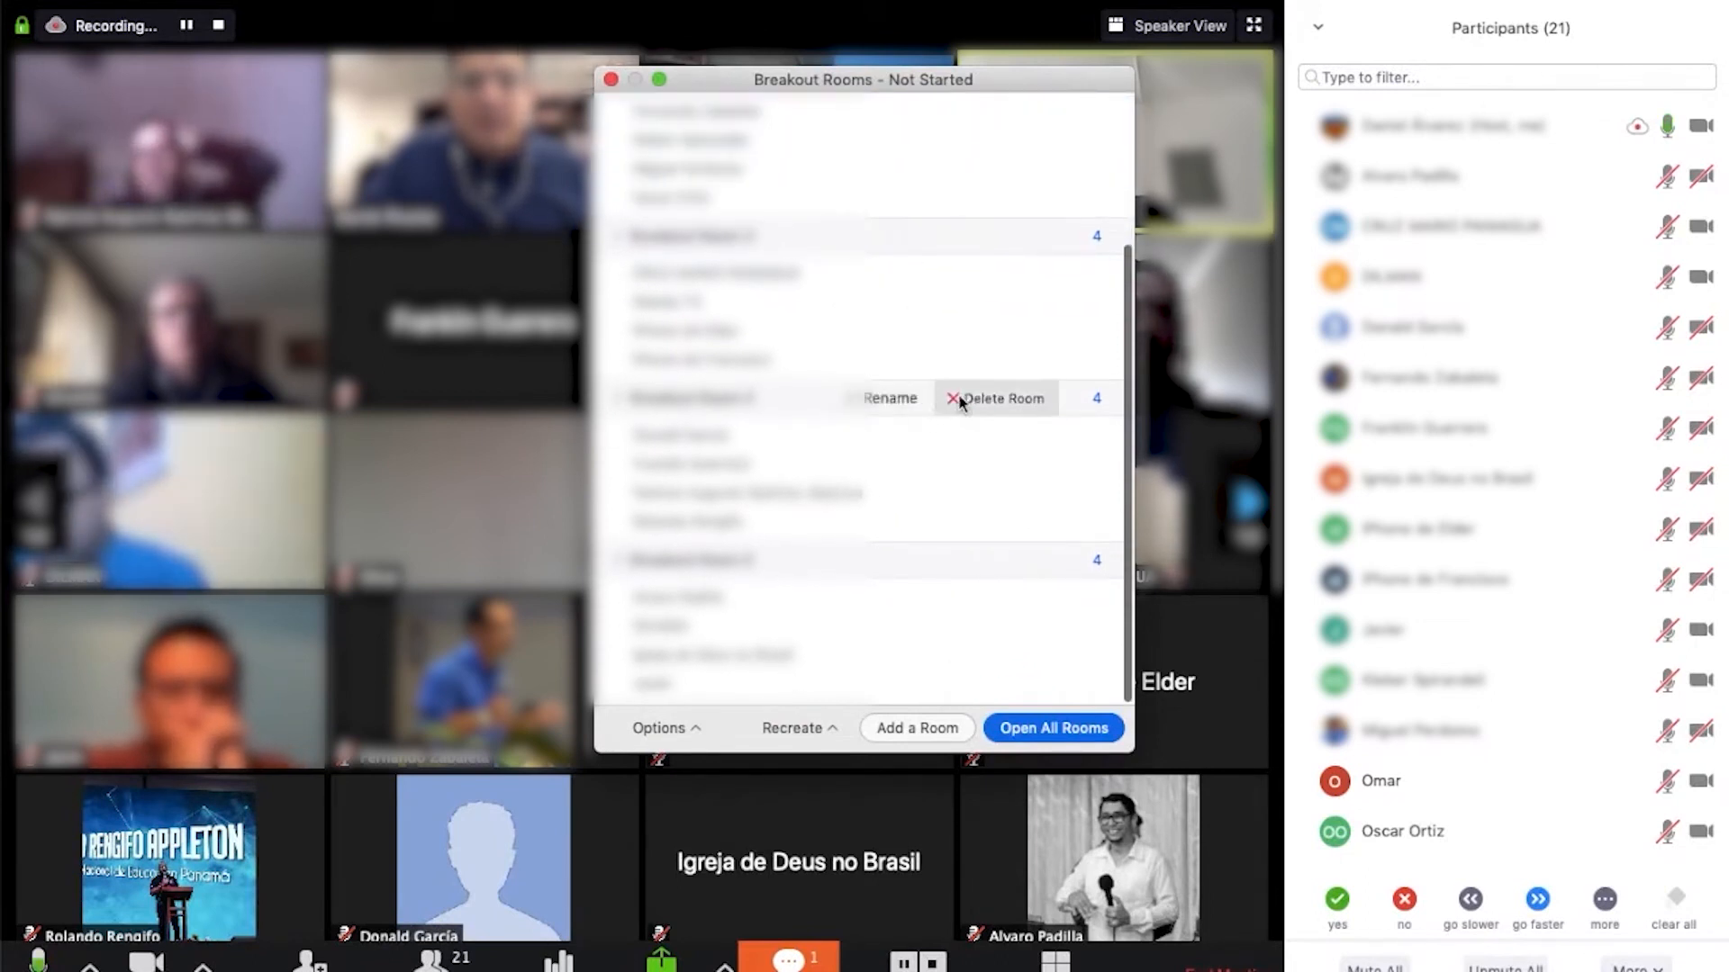
pyautogui.scroll(-1, 840, 576)
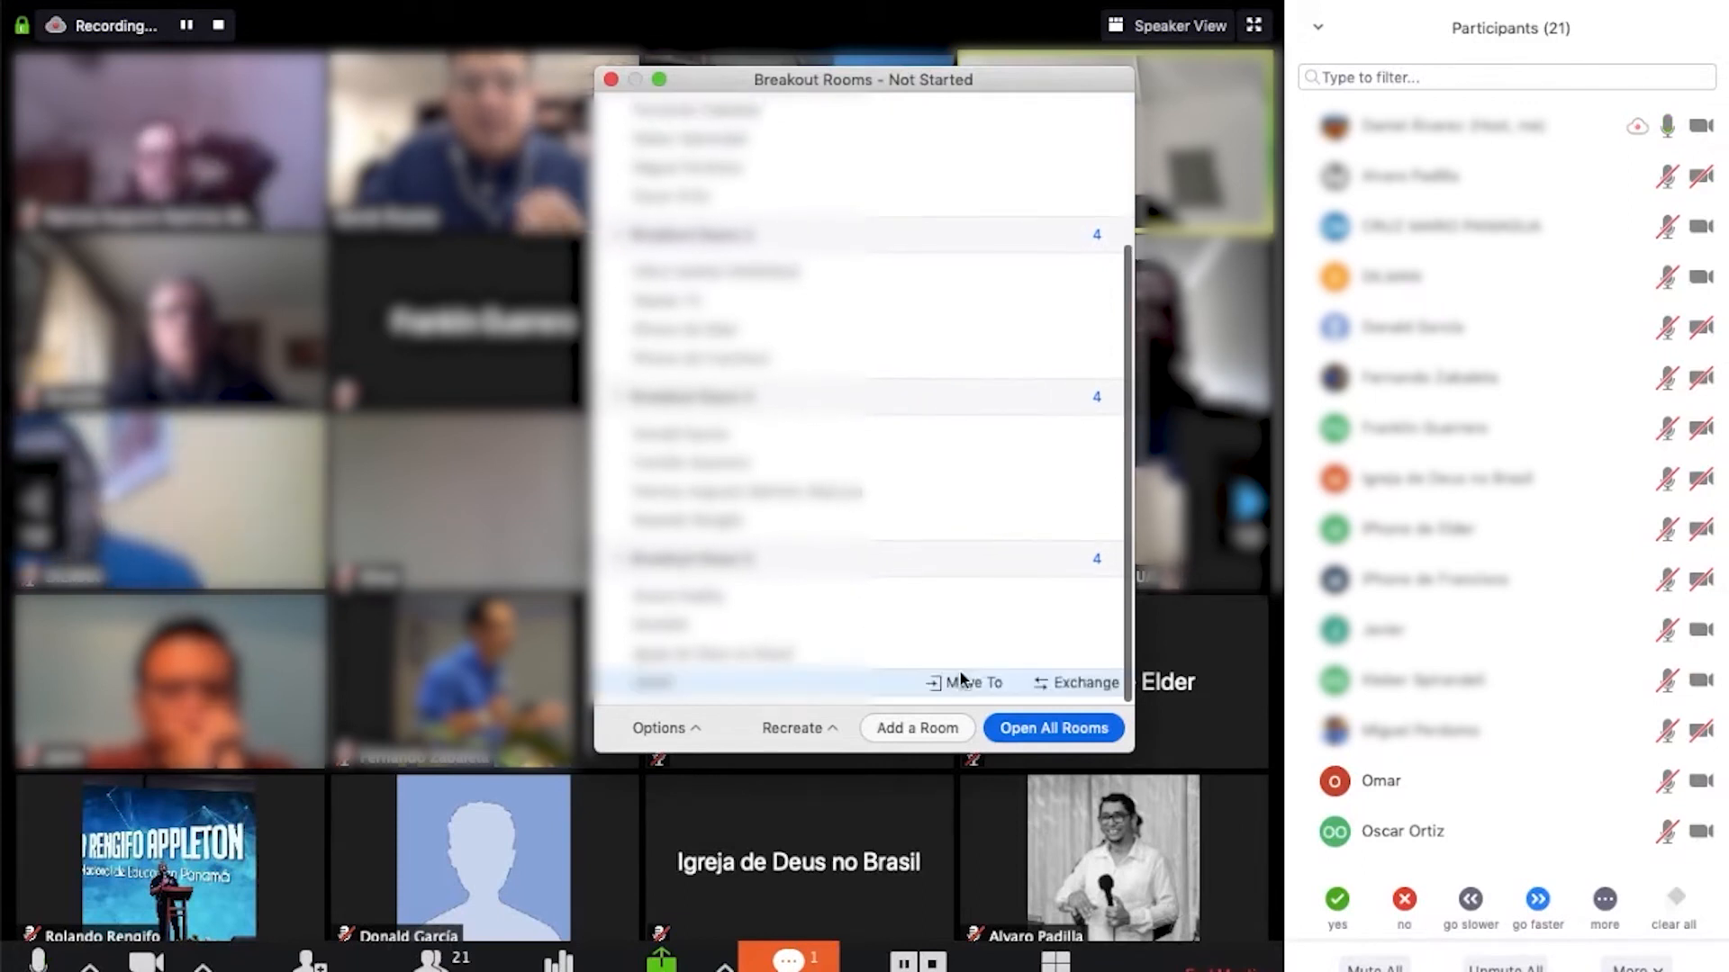
pyautogui.click(1020, 737)
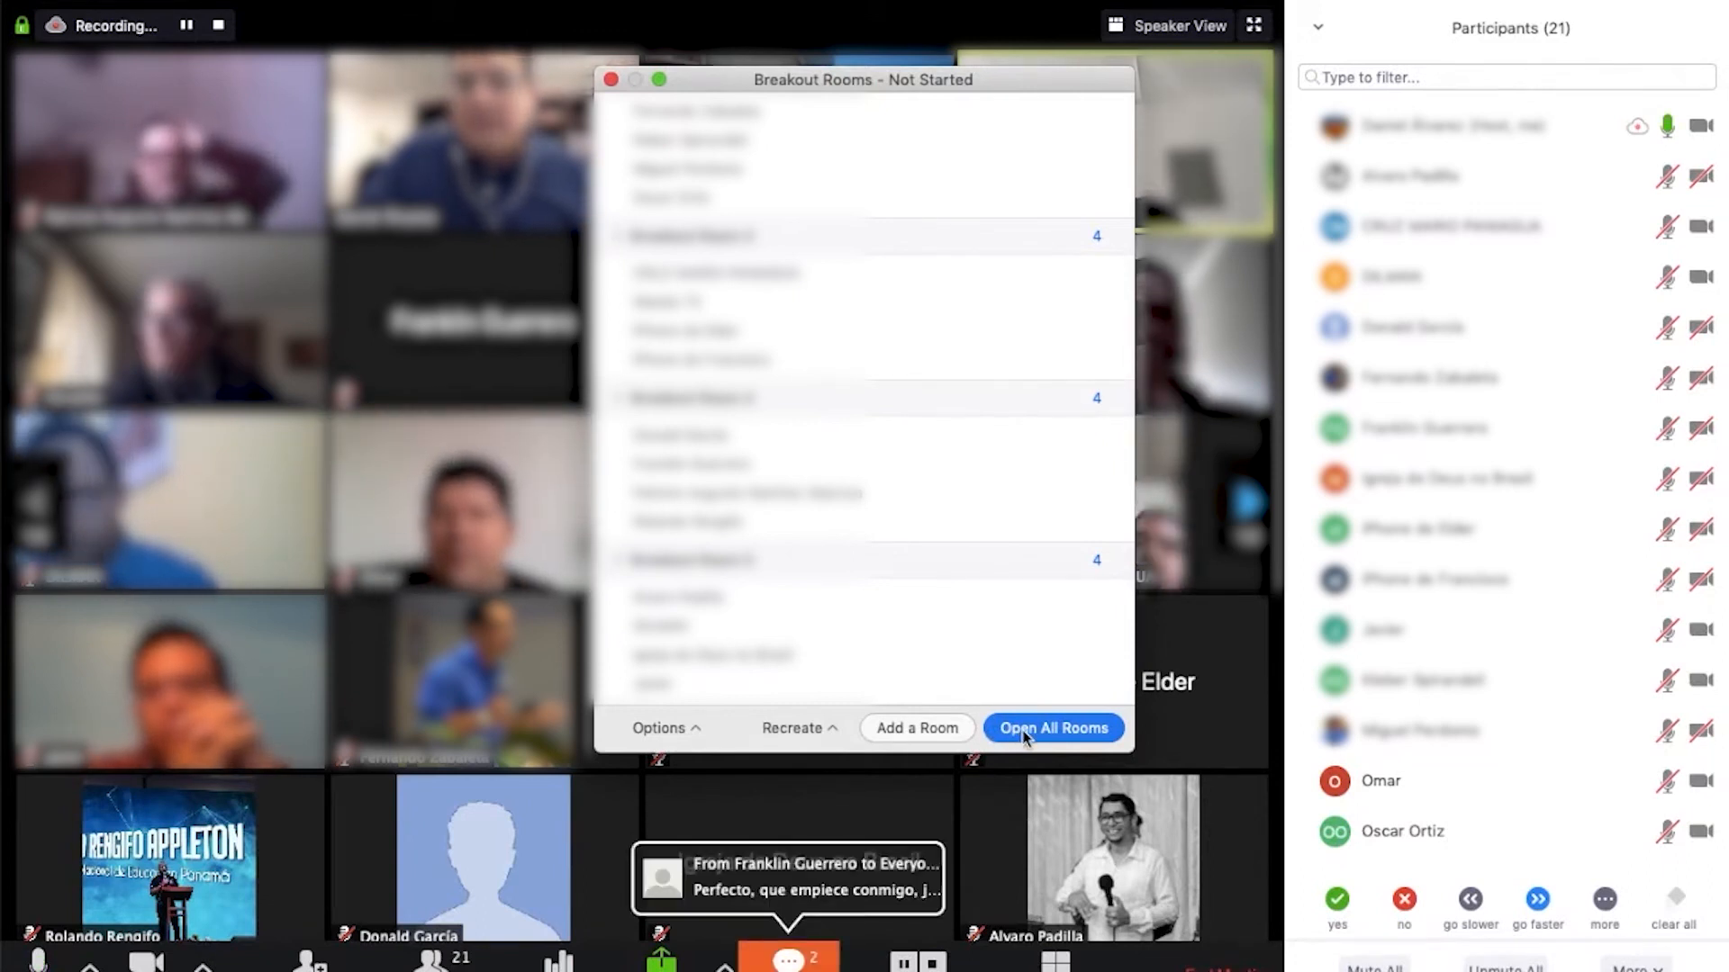
# Open all breakout rooms to participants and move the Breakout Rooms window aside
pyautogui.click(1022, 734)
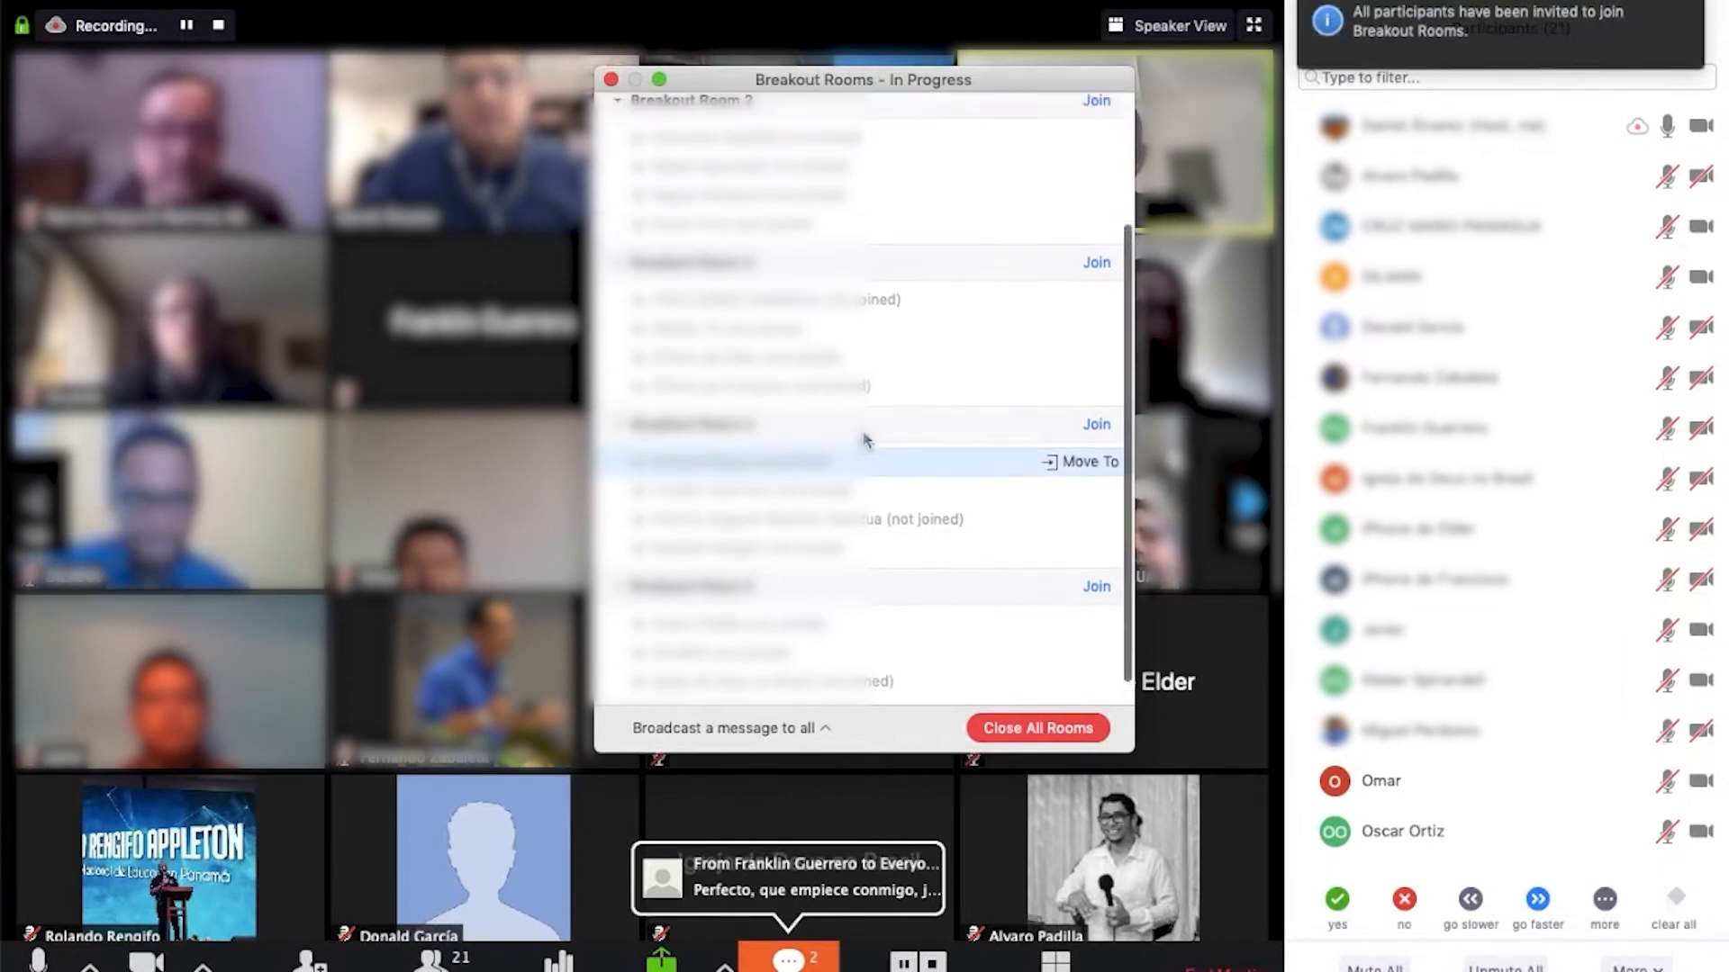
pyautogui.scroll(3, 863, 438)
pyautogui.scroll(2, 849, 558)
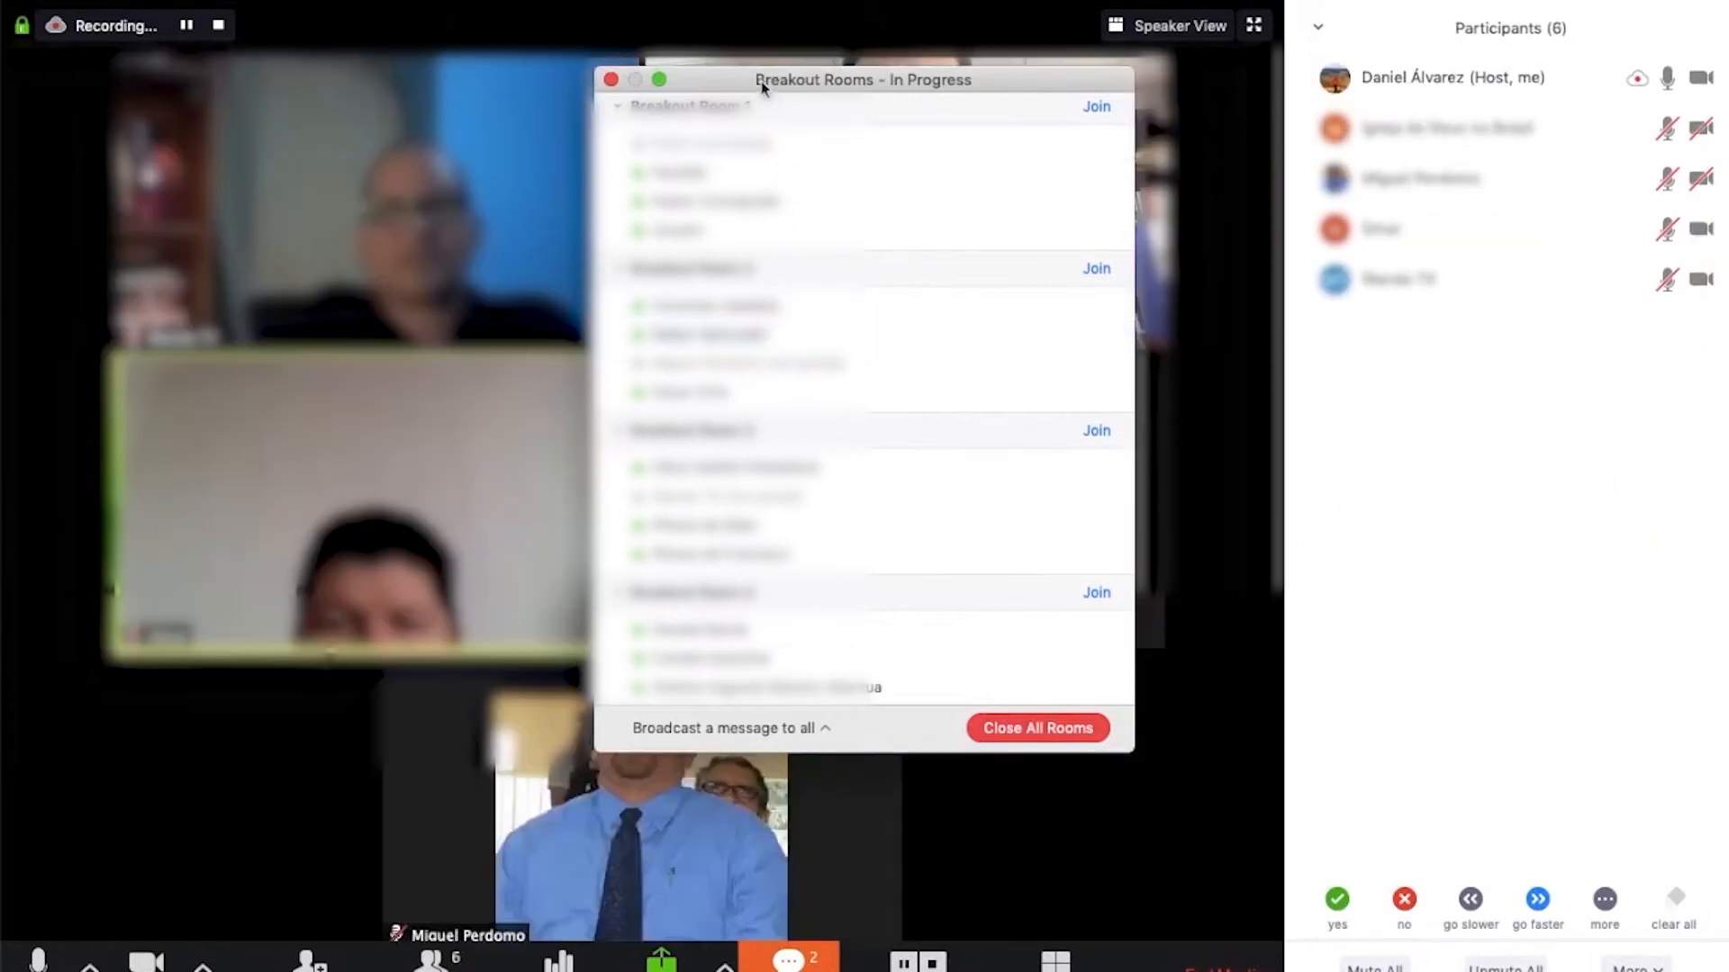
pyautogui.moveTo(780, 87); pyautogui.dragTo(1309, 150)
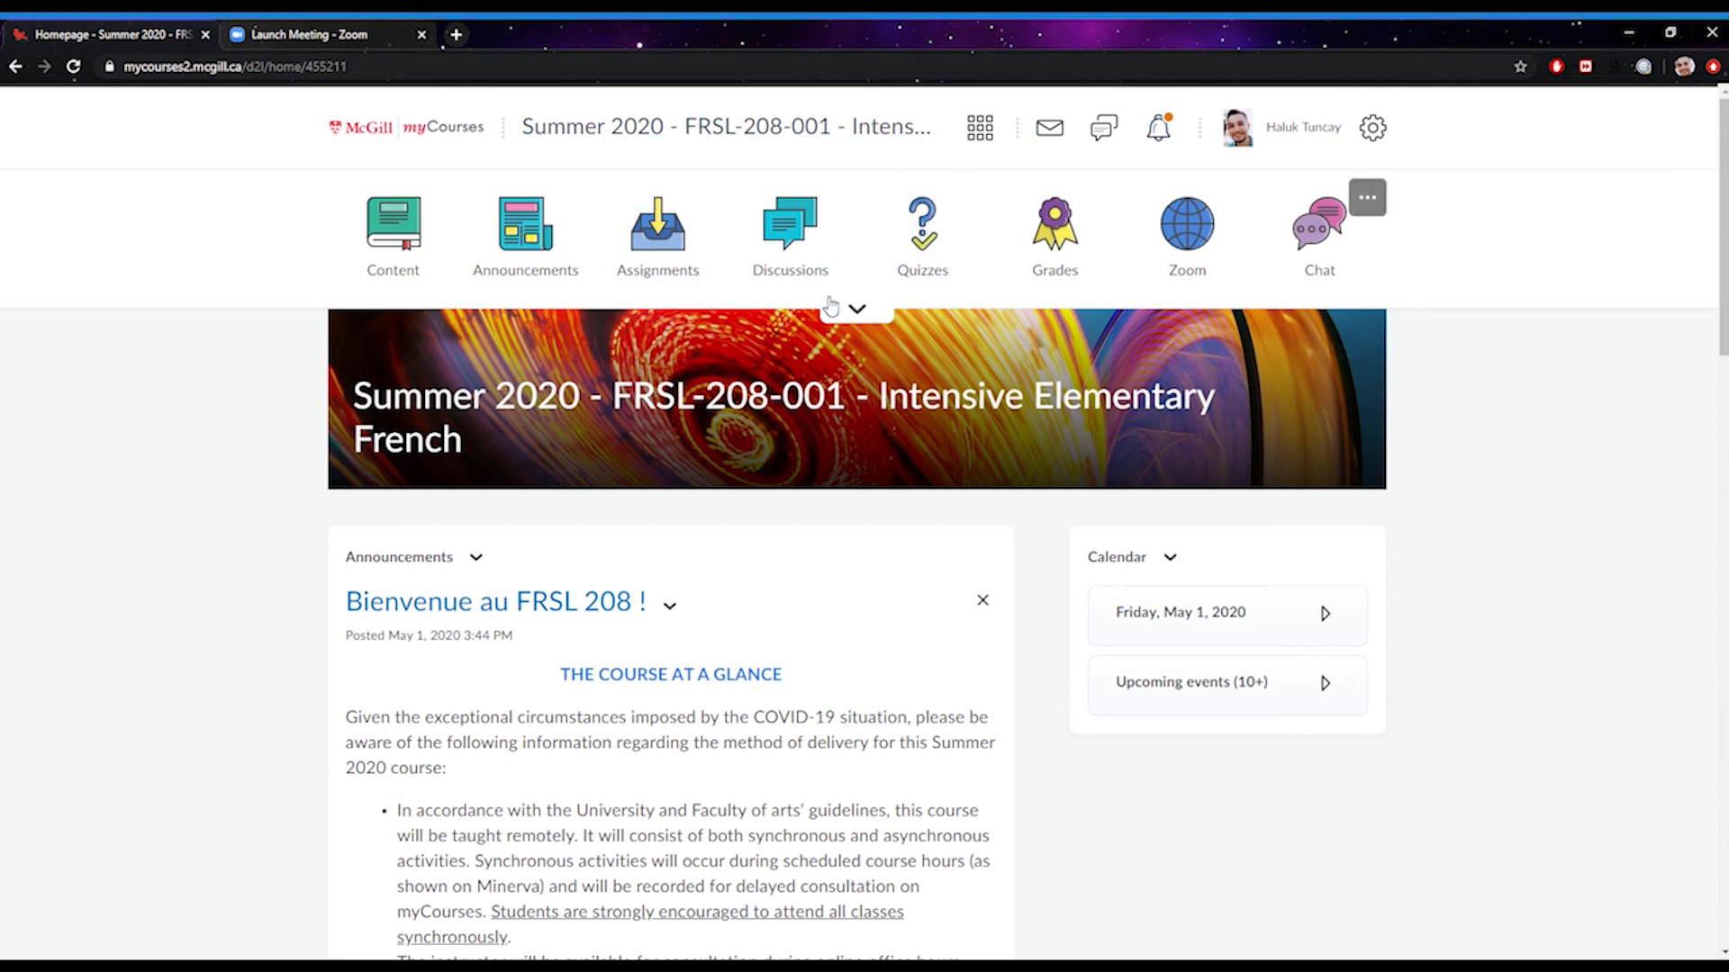
# Open the course's Lecture Recordings and list the Zoom recordings available to add
pyautogui.click(857, 309)
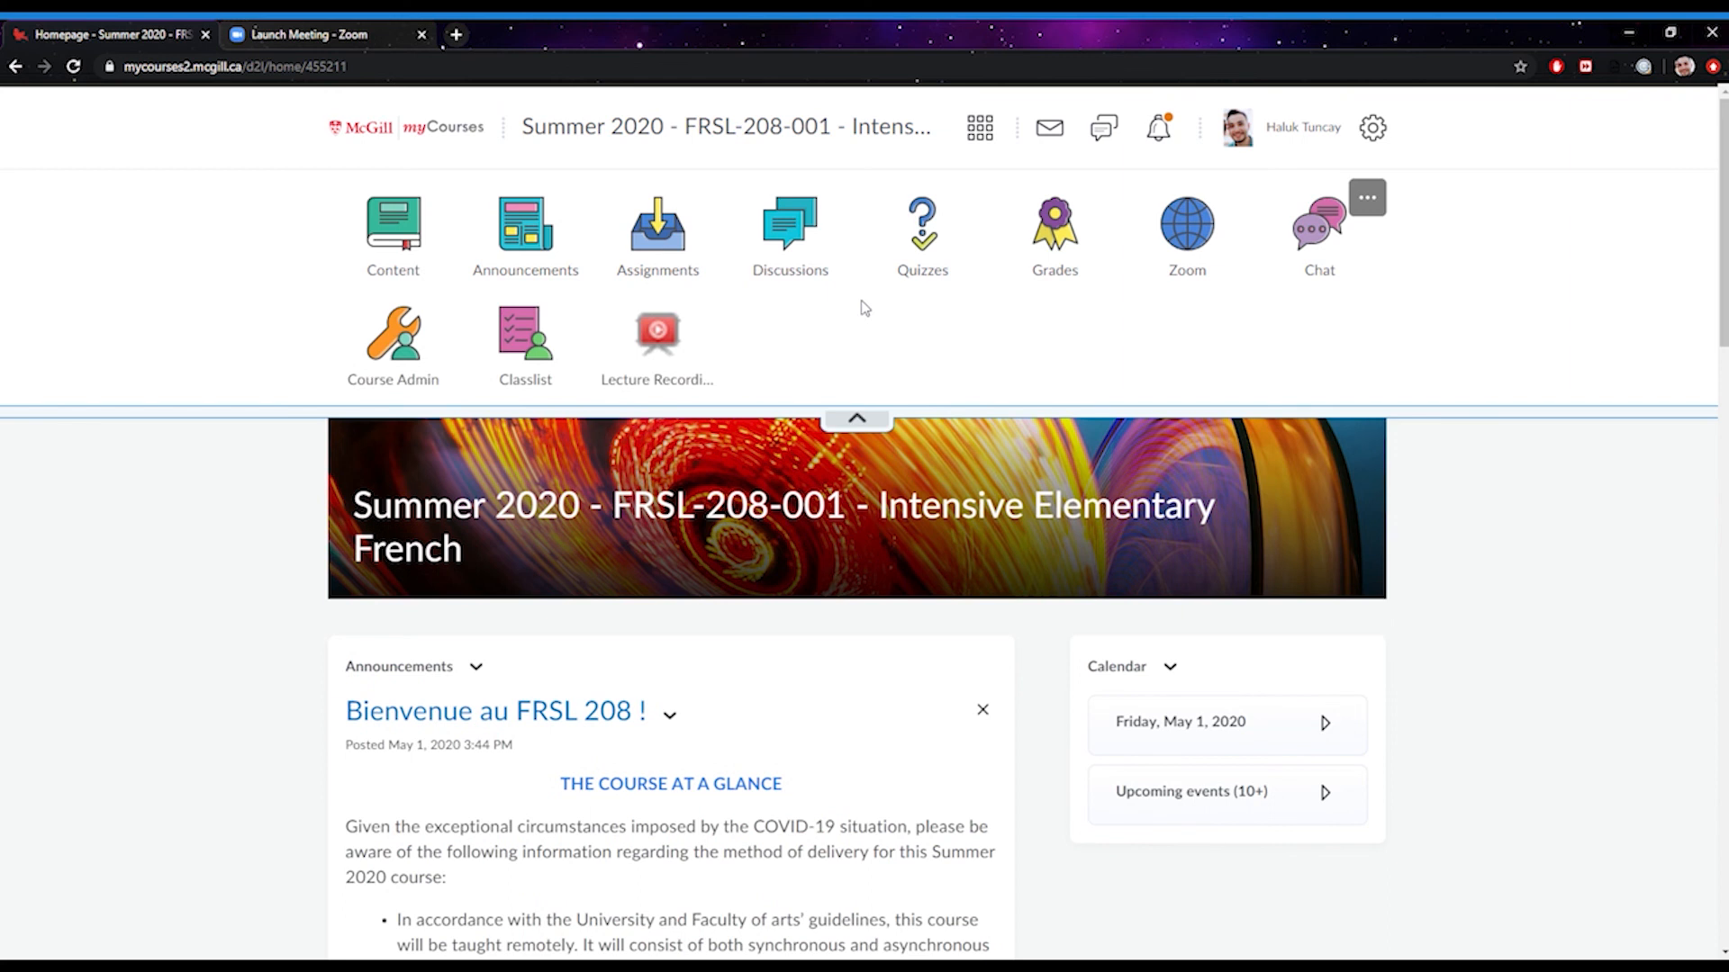
pyautogui.click(657, 374)
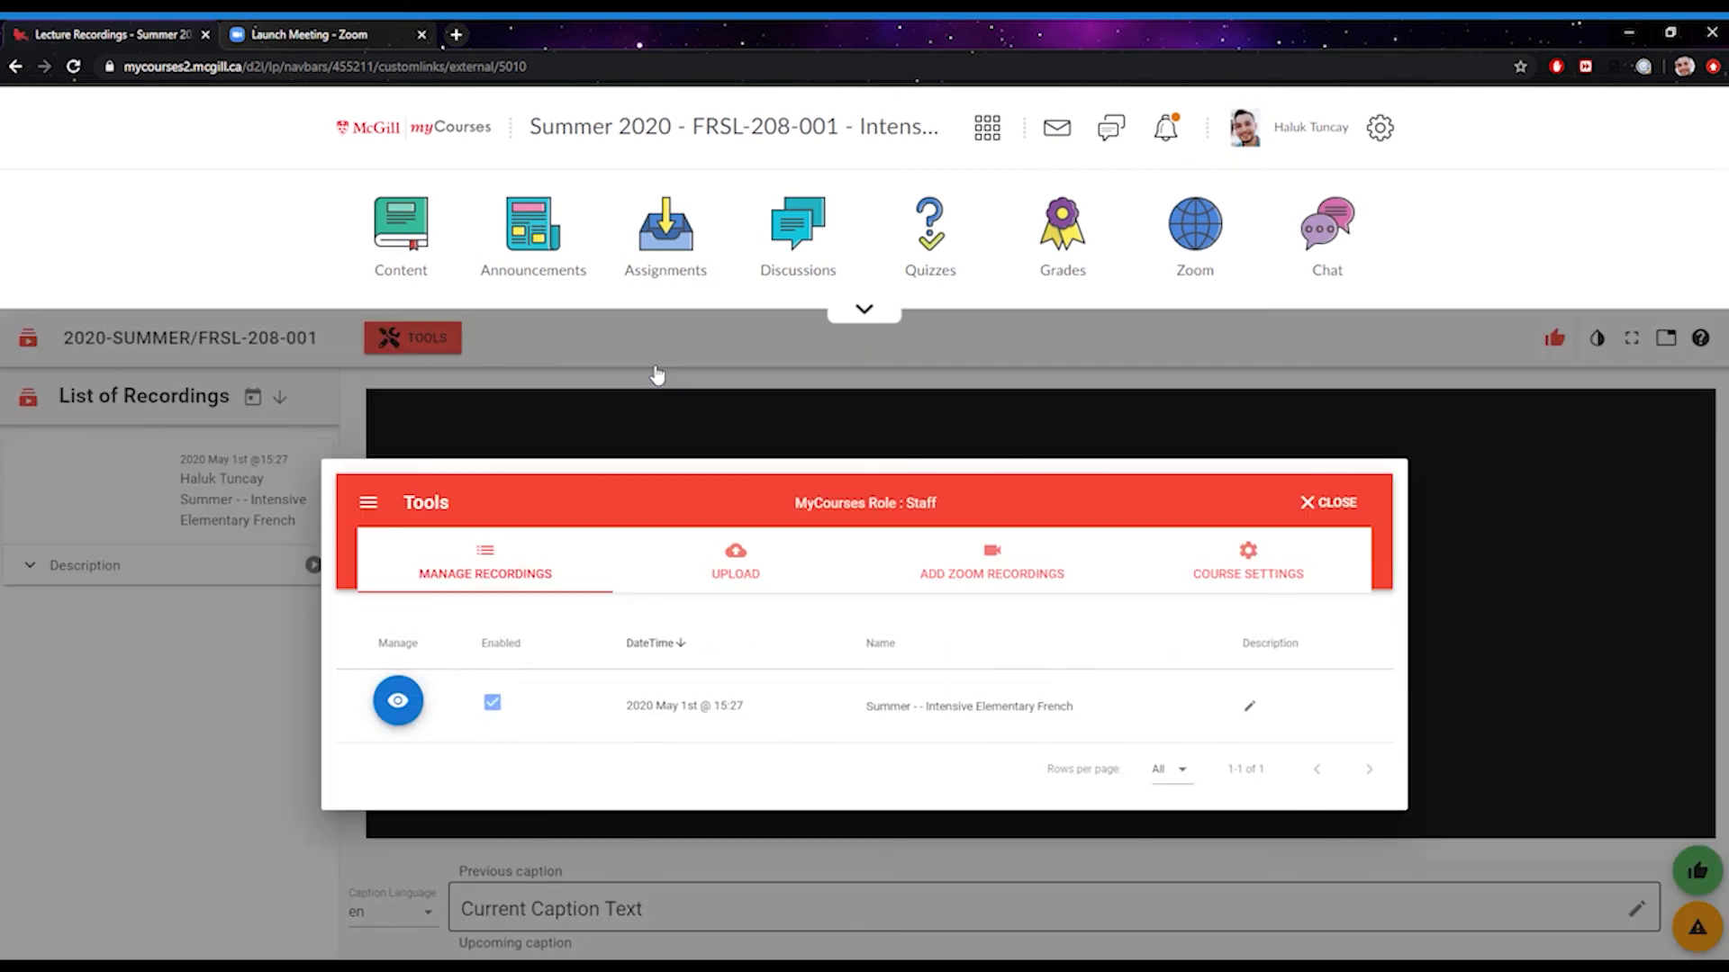
pyautogui.click(991, 563)
# Save the 13:53 Zoom recording to this course
pyautogui.scroll(-3, 704, 718)
pyautogui.scroll(3, 714, 725)
pyautogui.scroll(-3, 720, 723)
pyautogui.scroll(3, 760, 810)
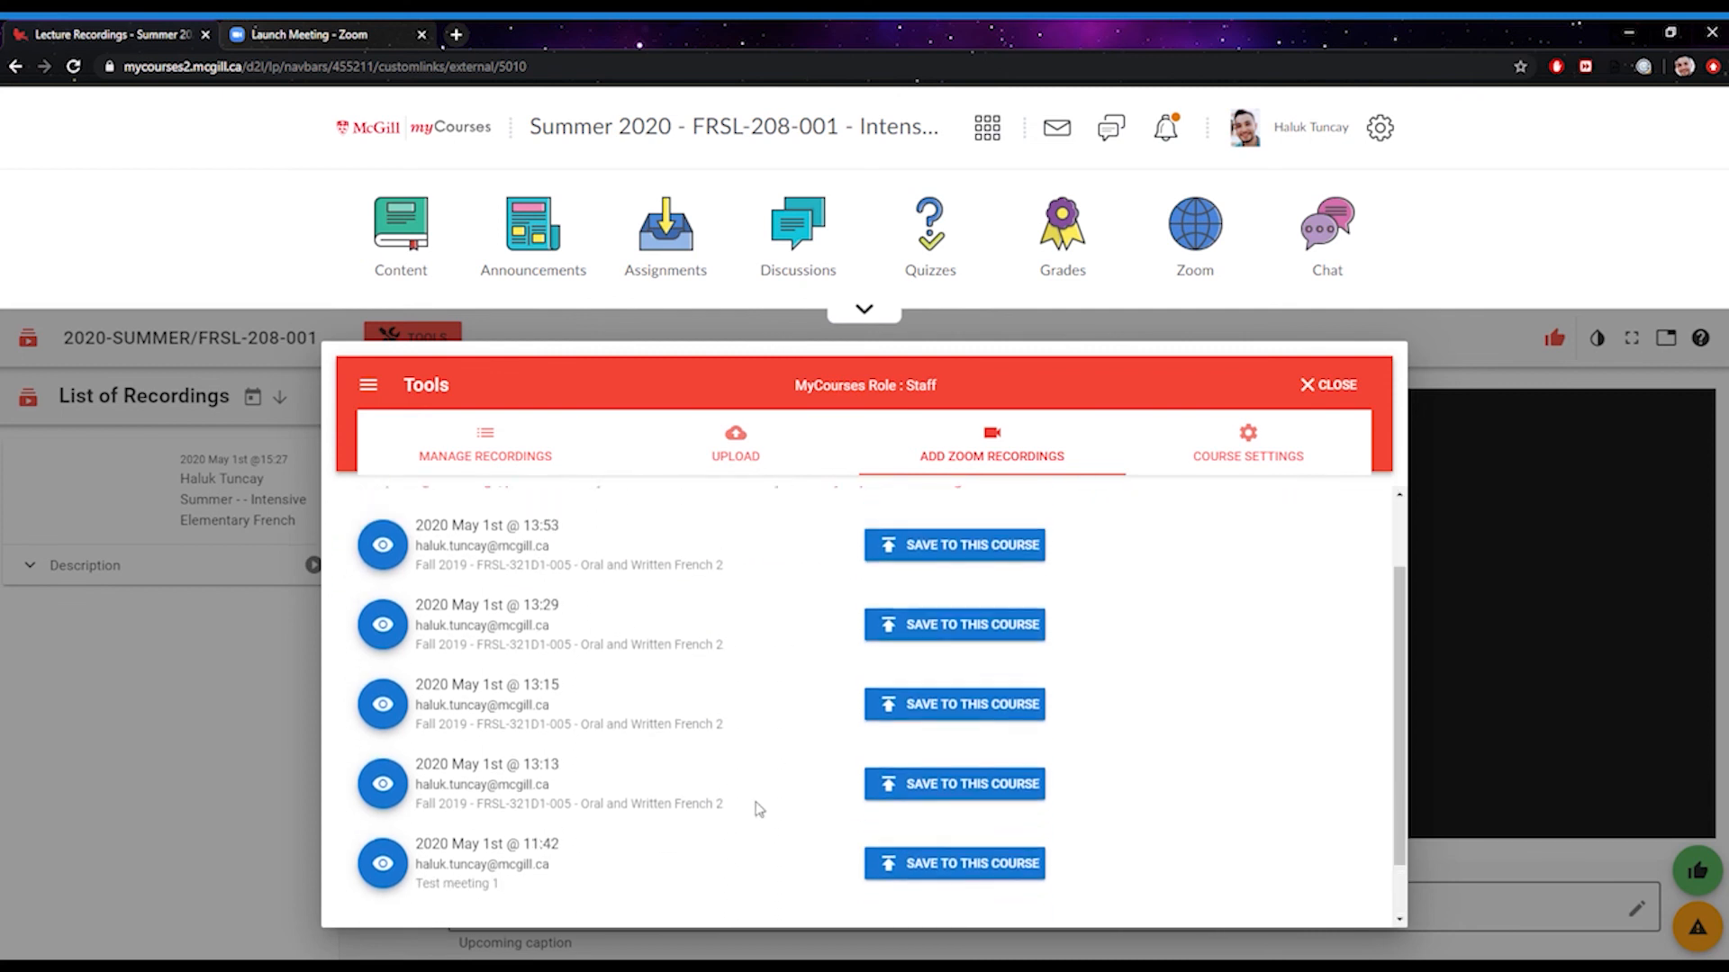
pyautogui.scroll(-2, 745, 634)
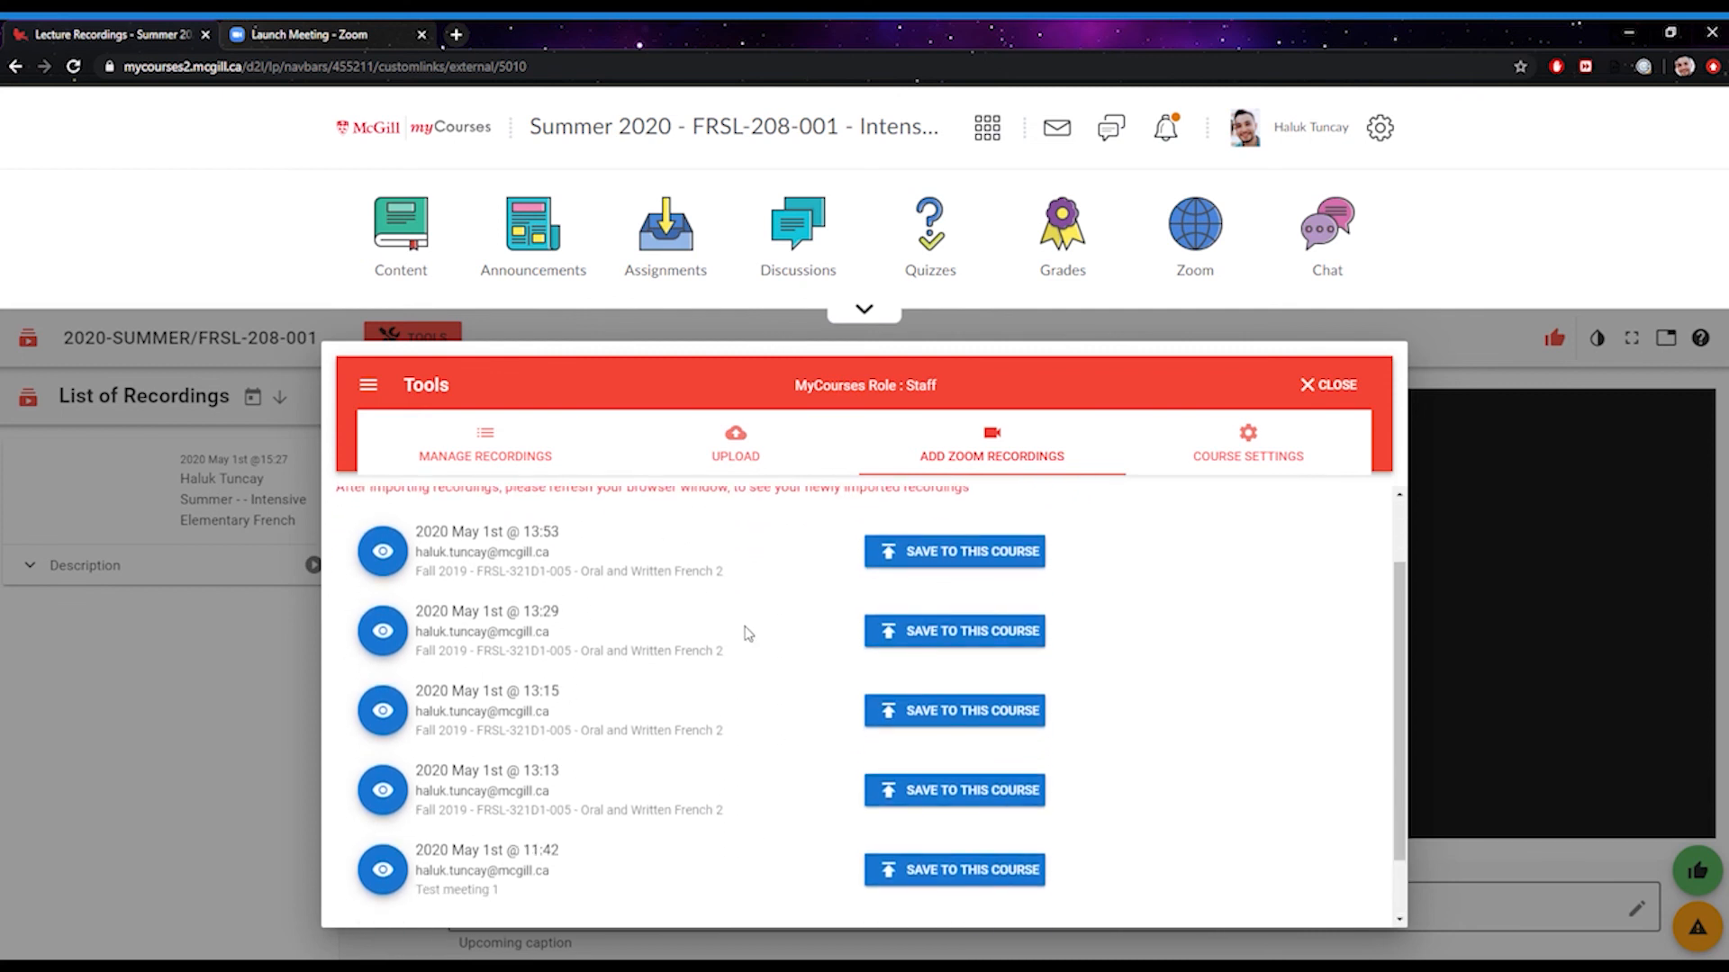
pyautogui.scroll(-1, 761, 639)
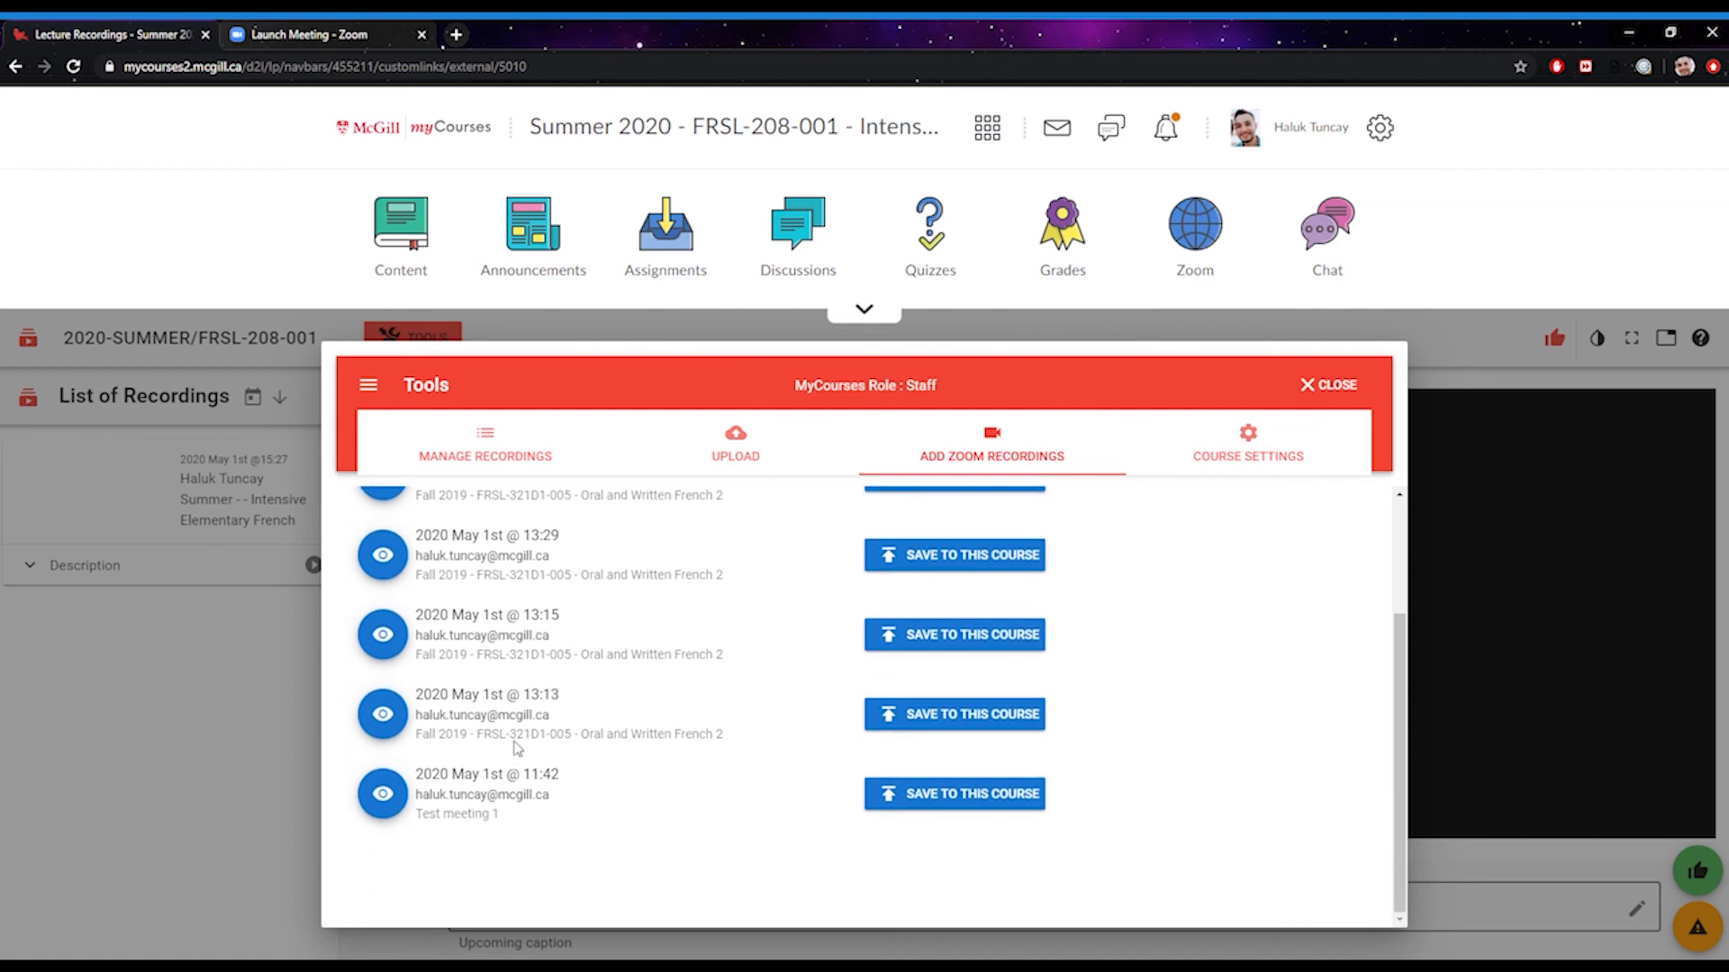
pyautogui.scroll(2, 750, 718)
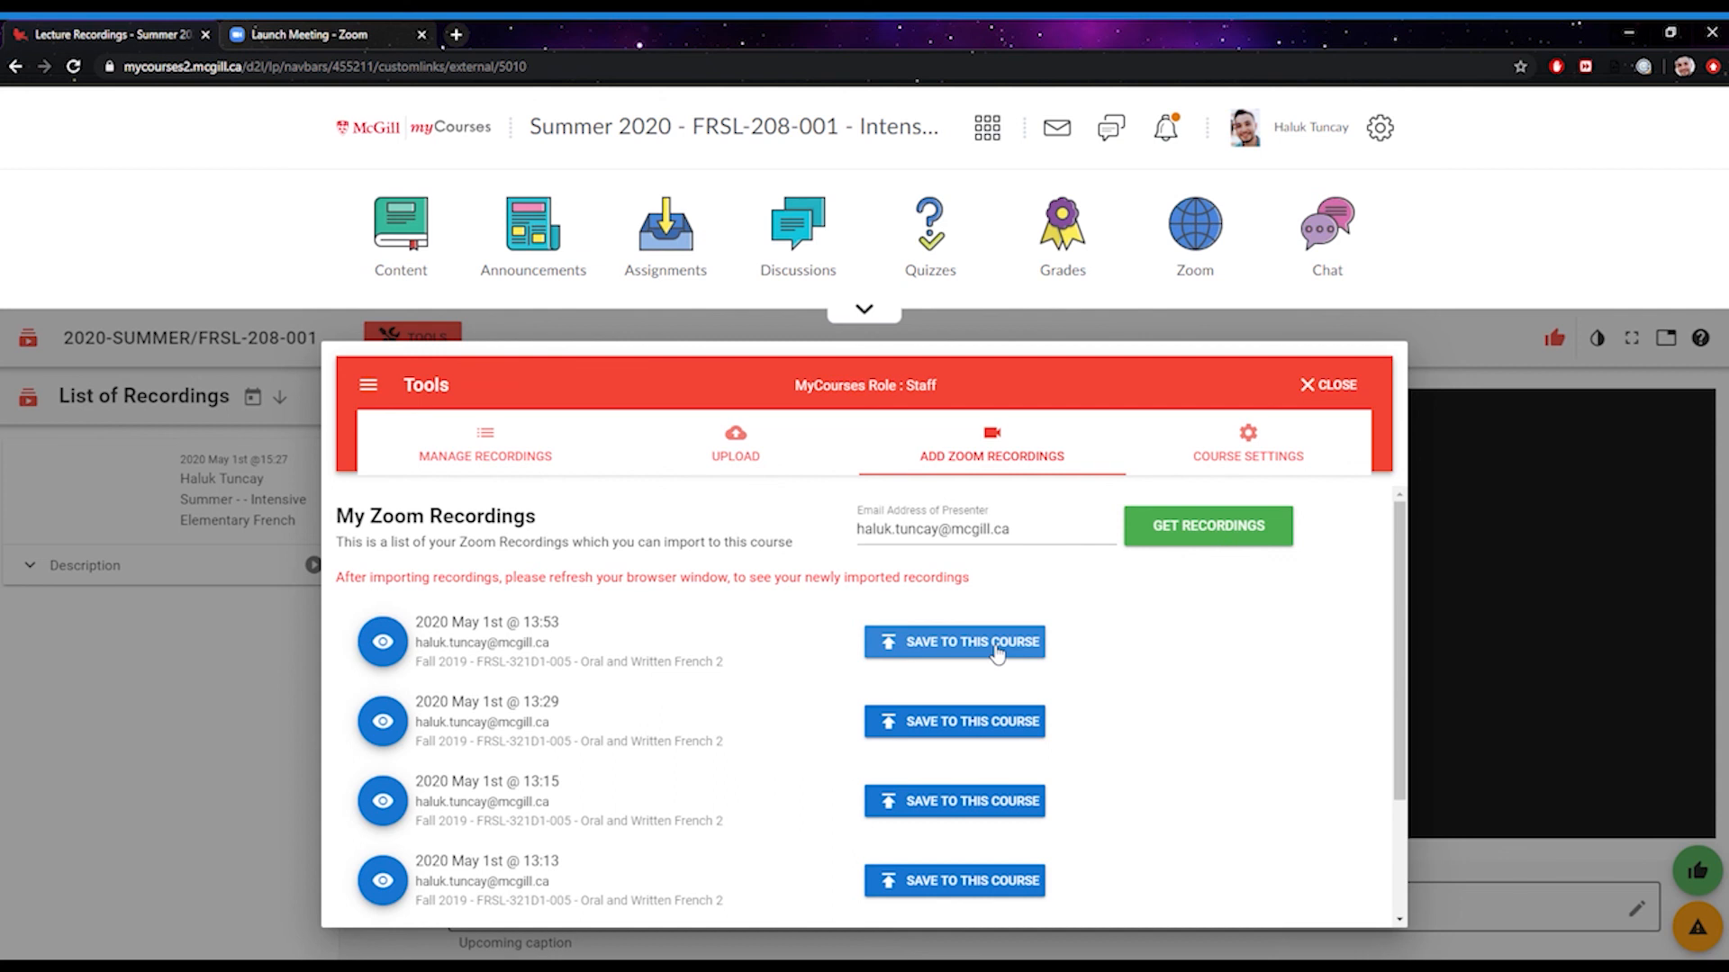
pyautogui.click(994, 652)
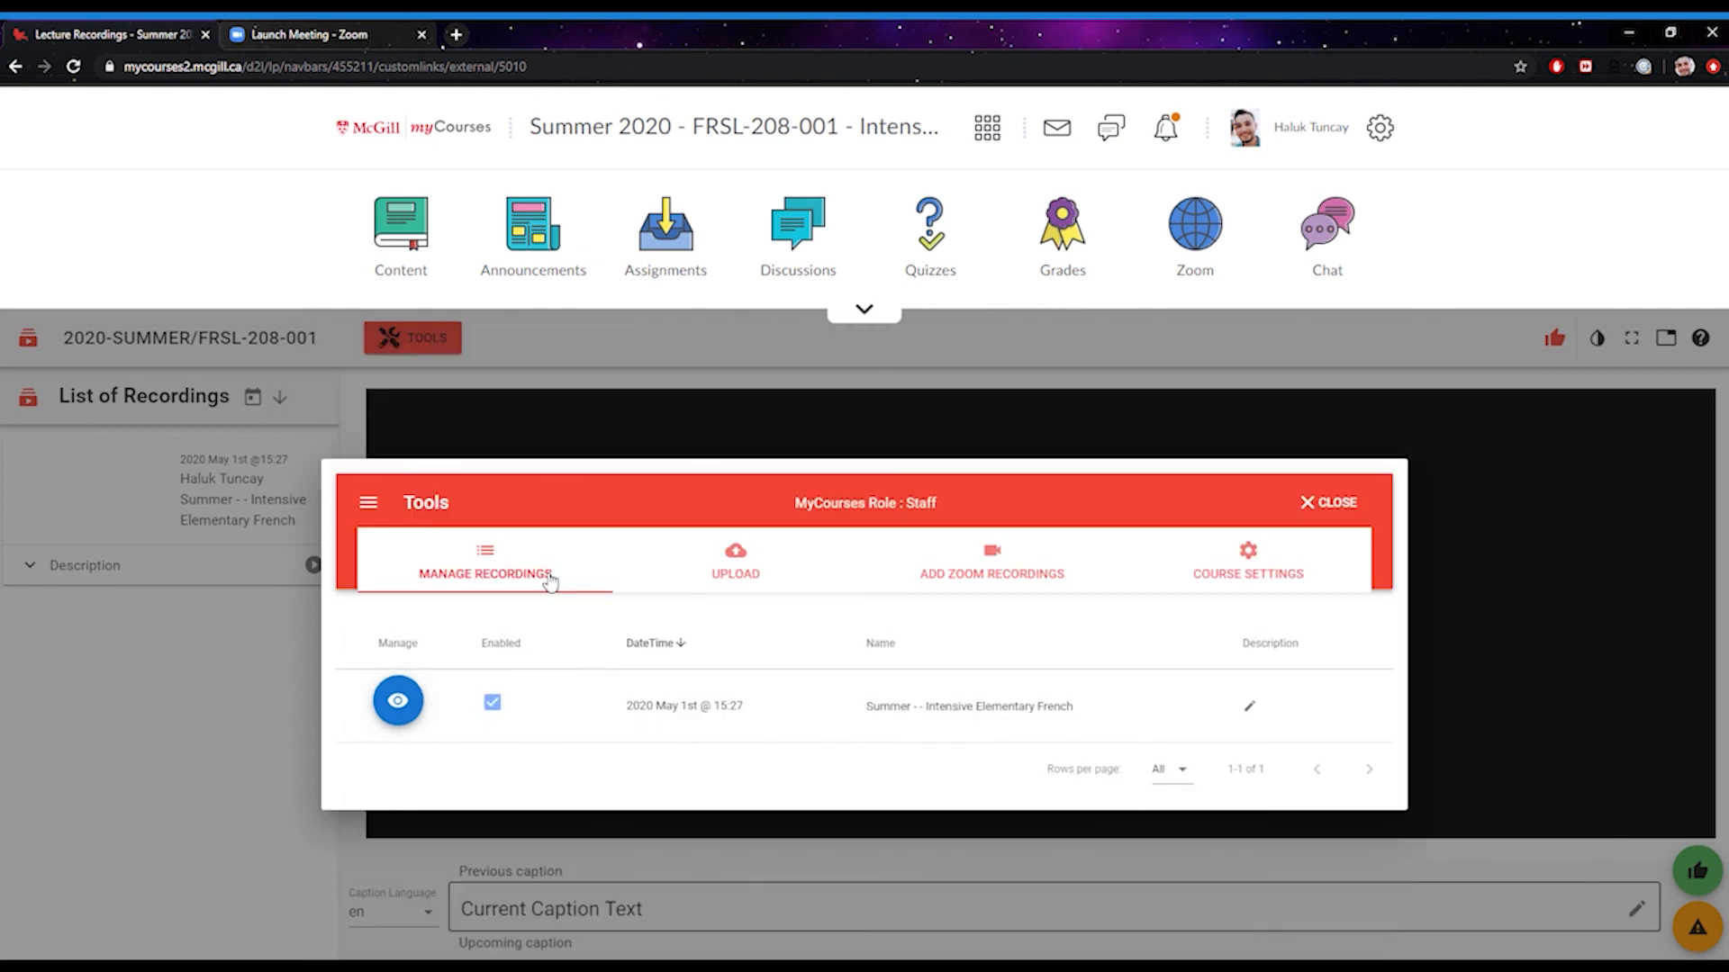
# Begin a recording upload and advance to the Media File step without choosing a file
pyautogui.click(744, 582)
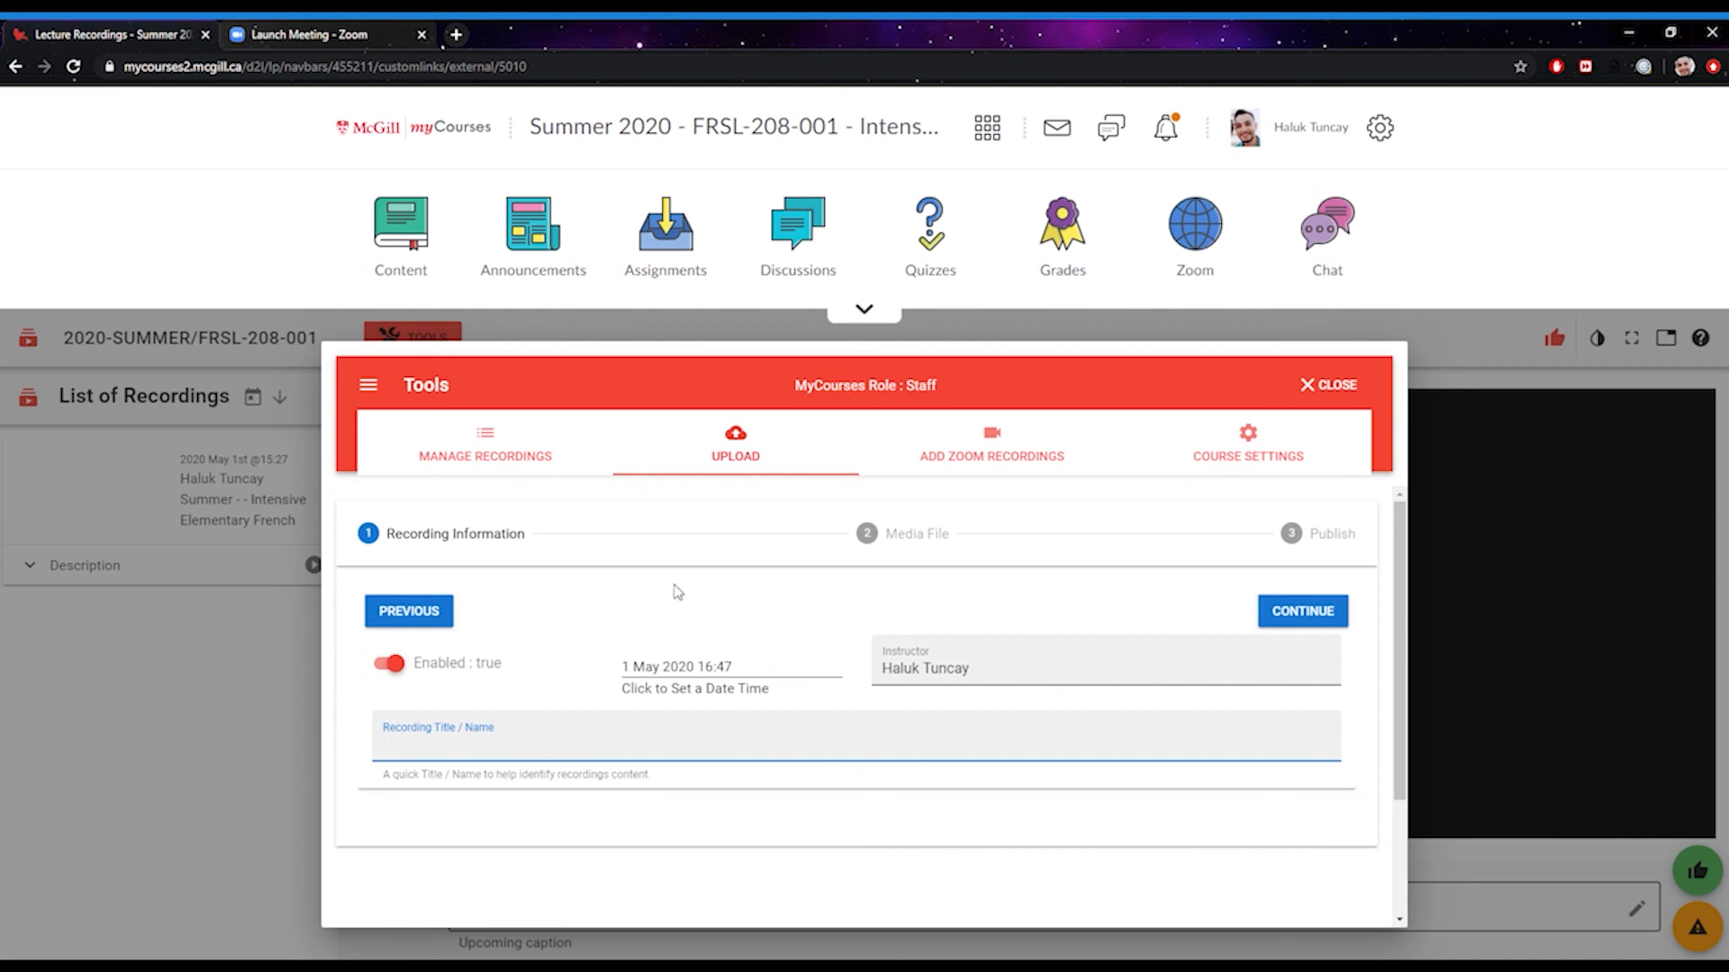
pyautogui.click(1301, 612)
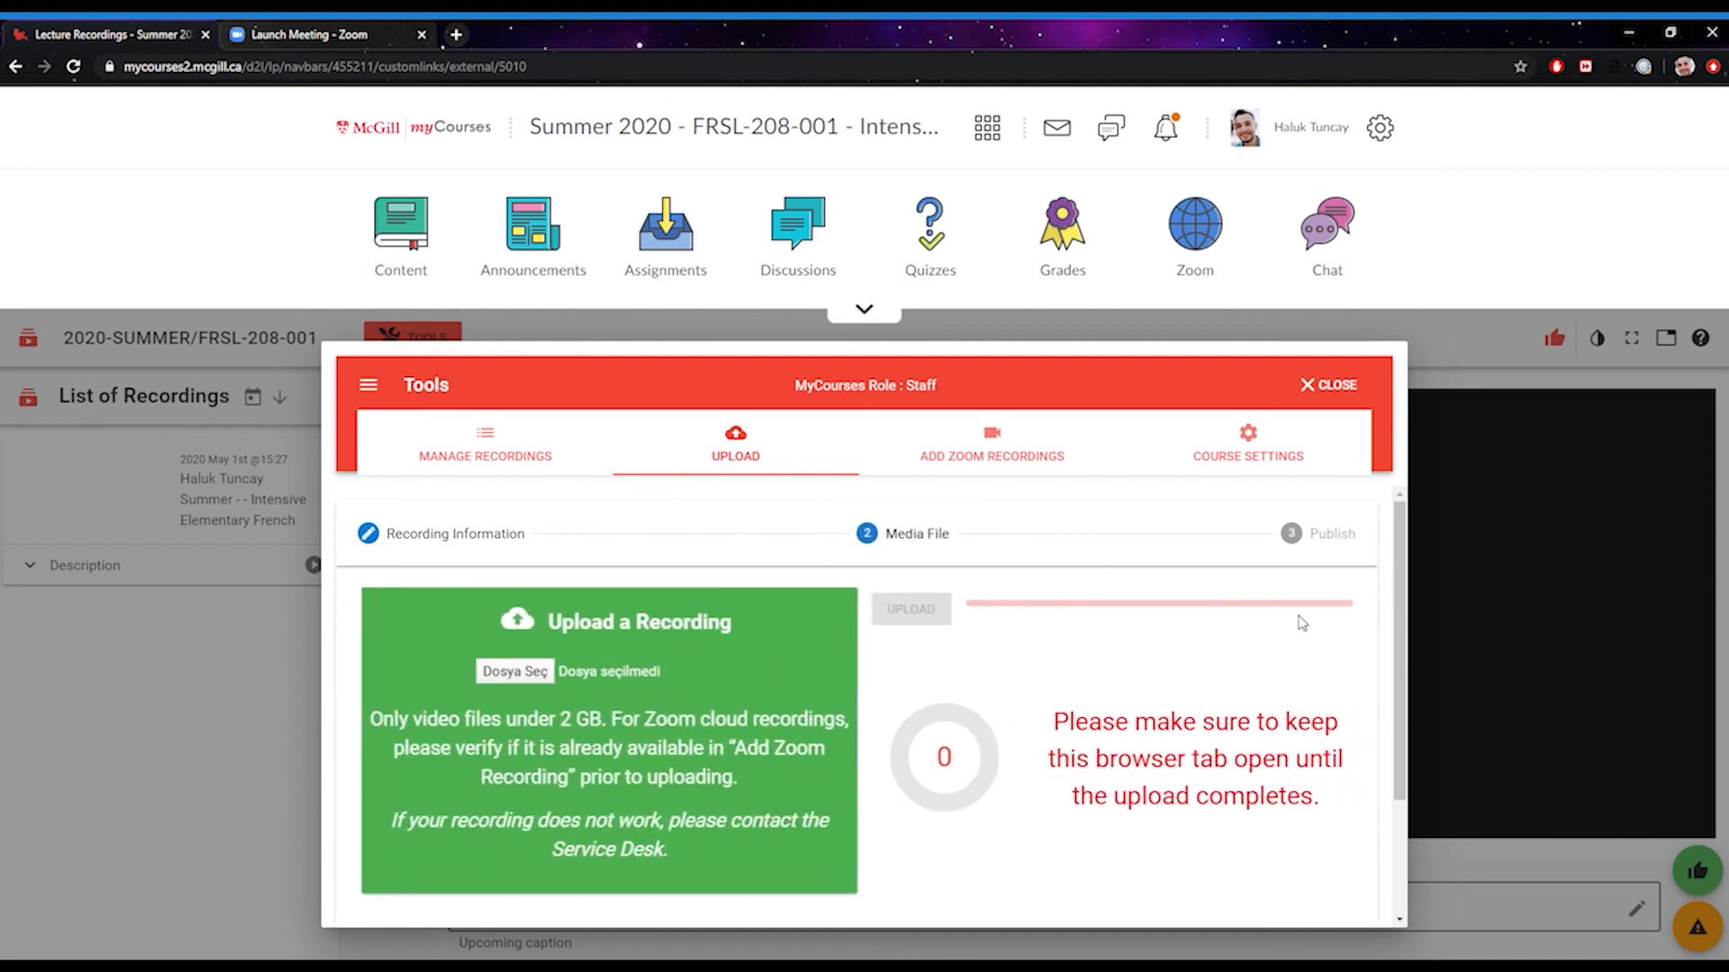
pyautogui.click(540, 675)
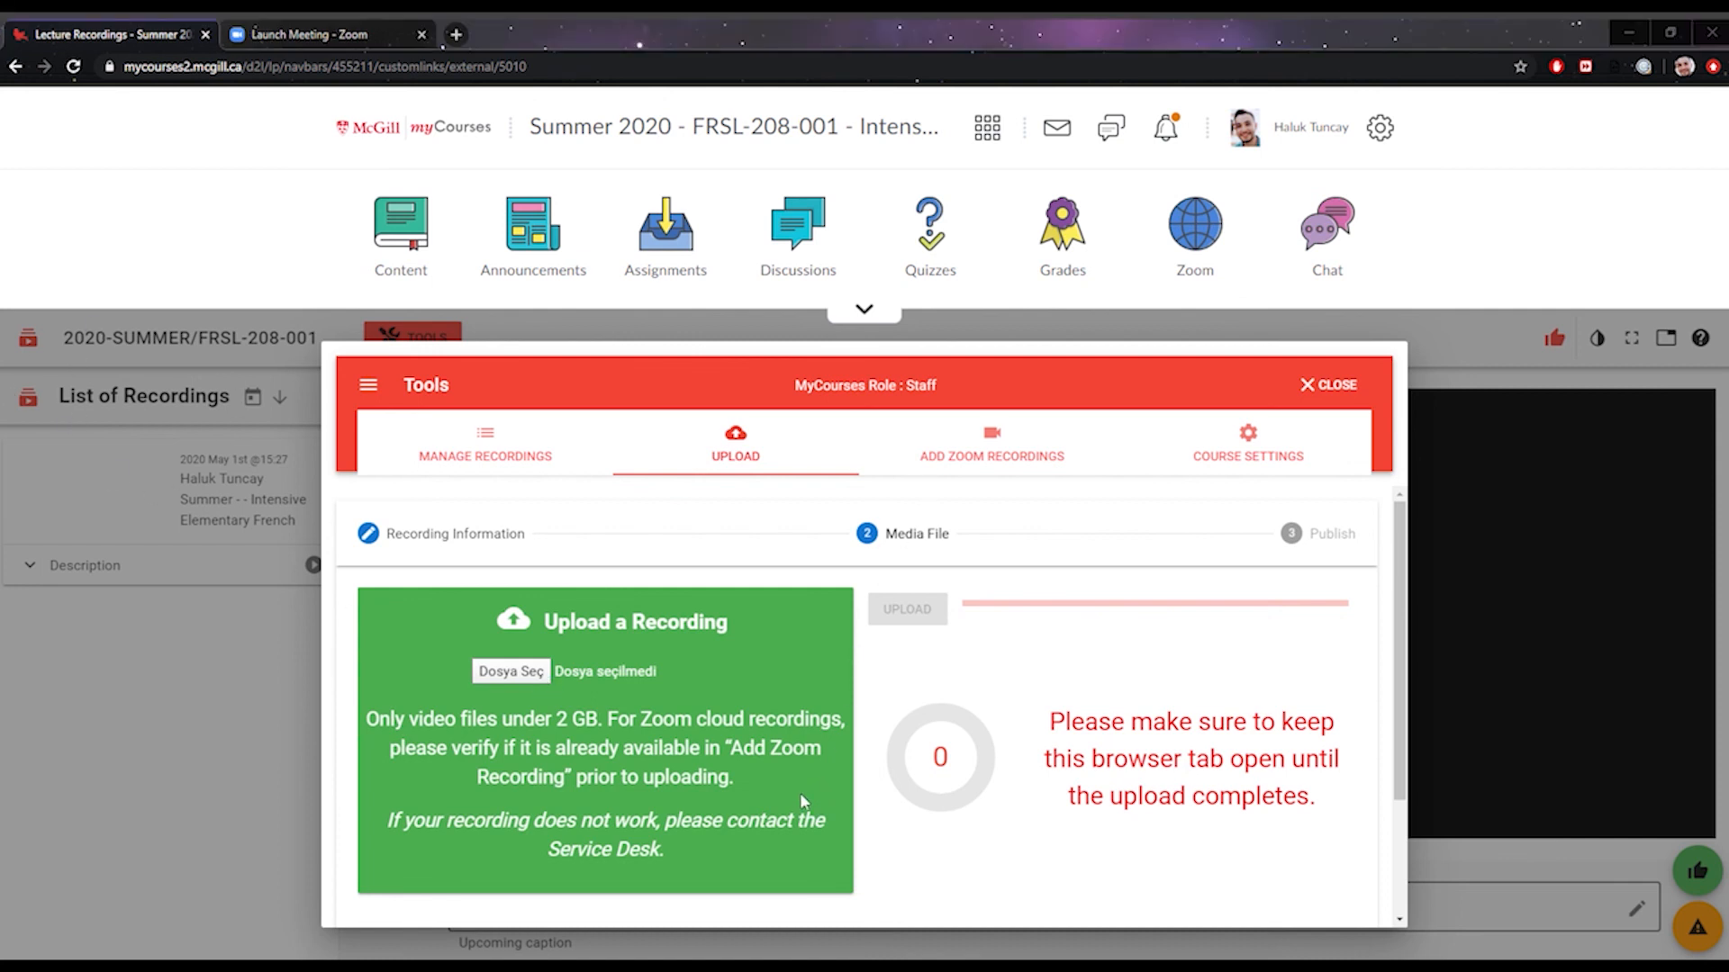
pyautogui.press('Escape')
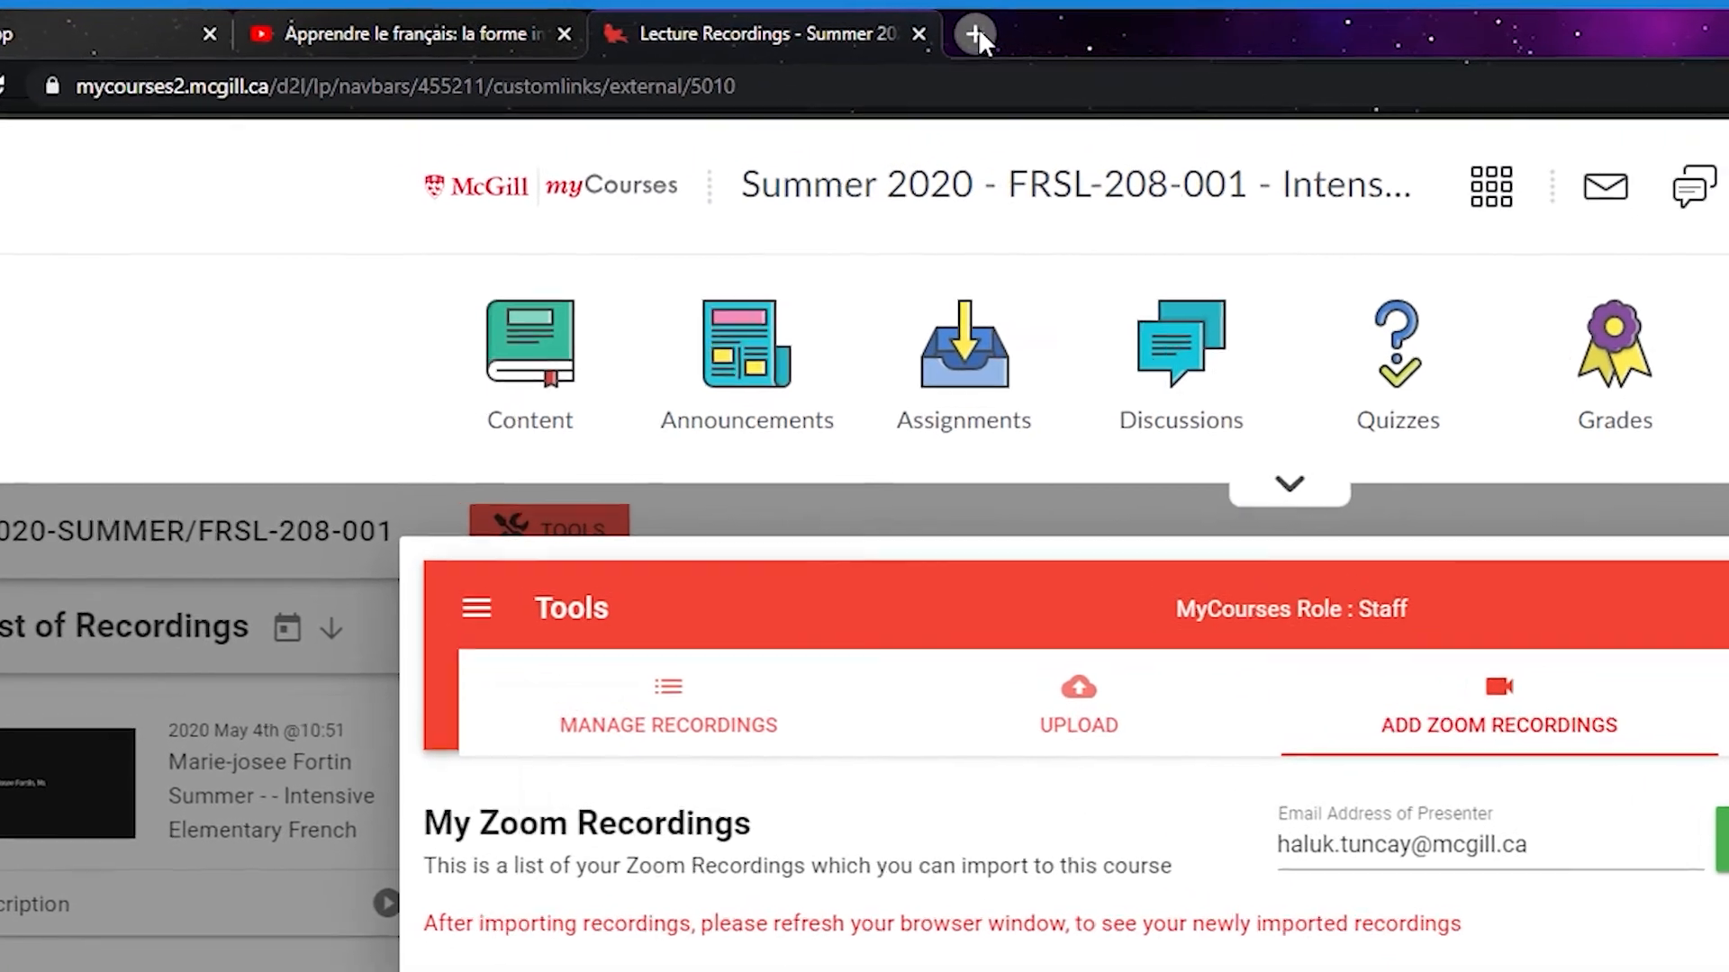
# Load mcgill.zoom.us in a new Chrome tab
pyautogui.click(855, 34)
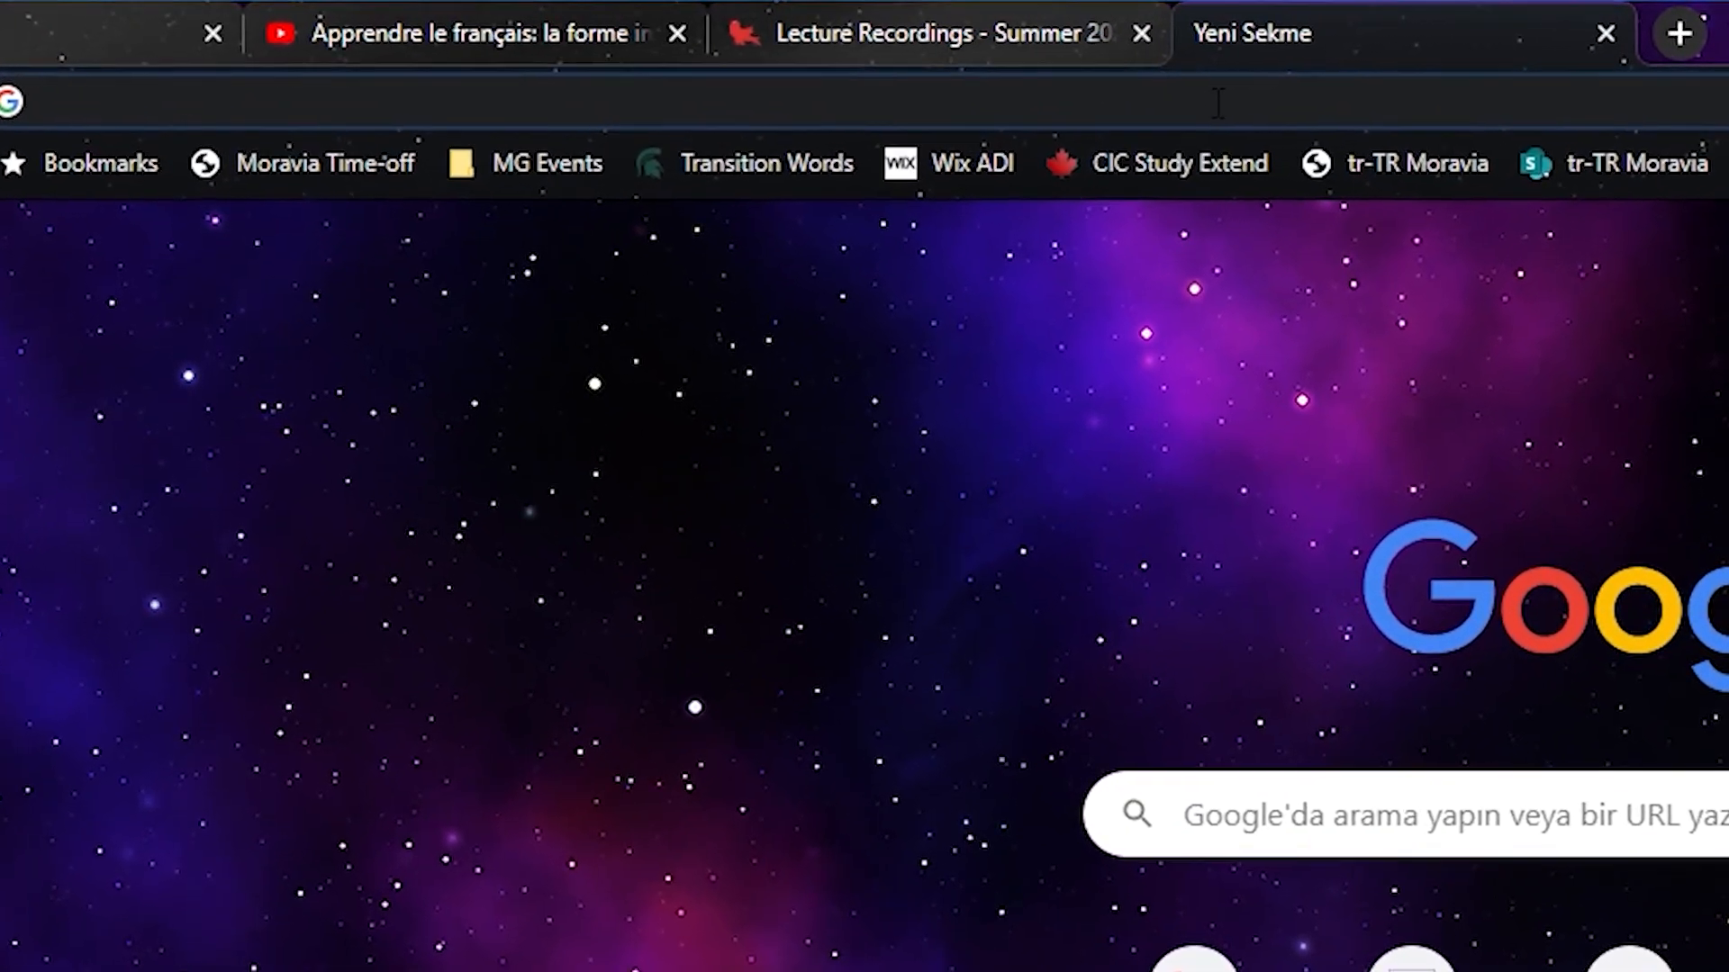
pyautogui.write('mcg')
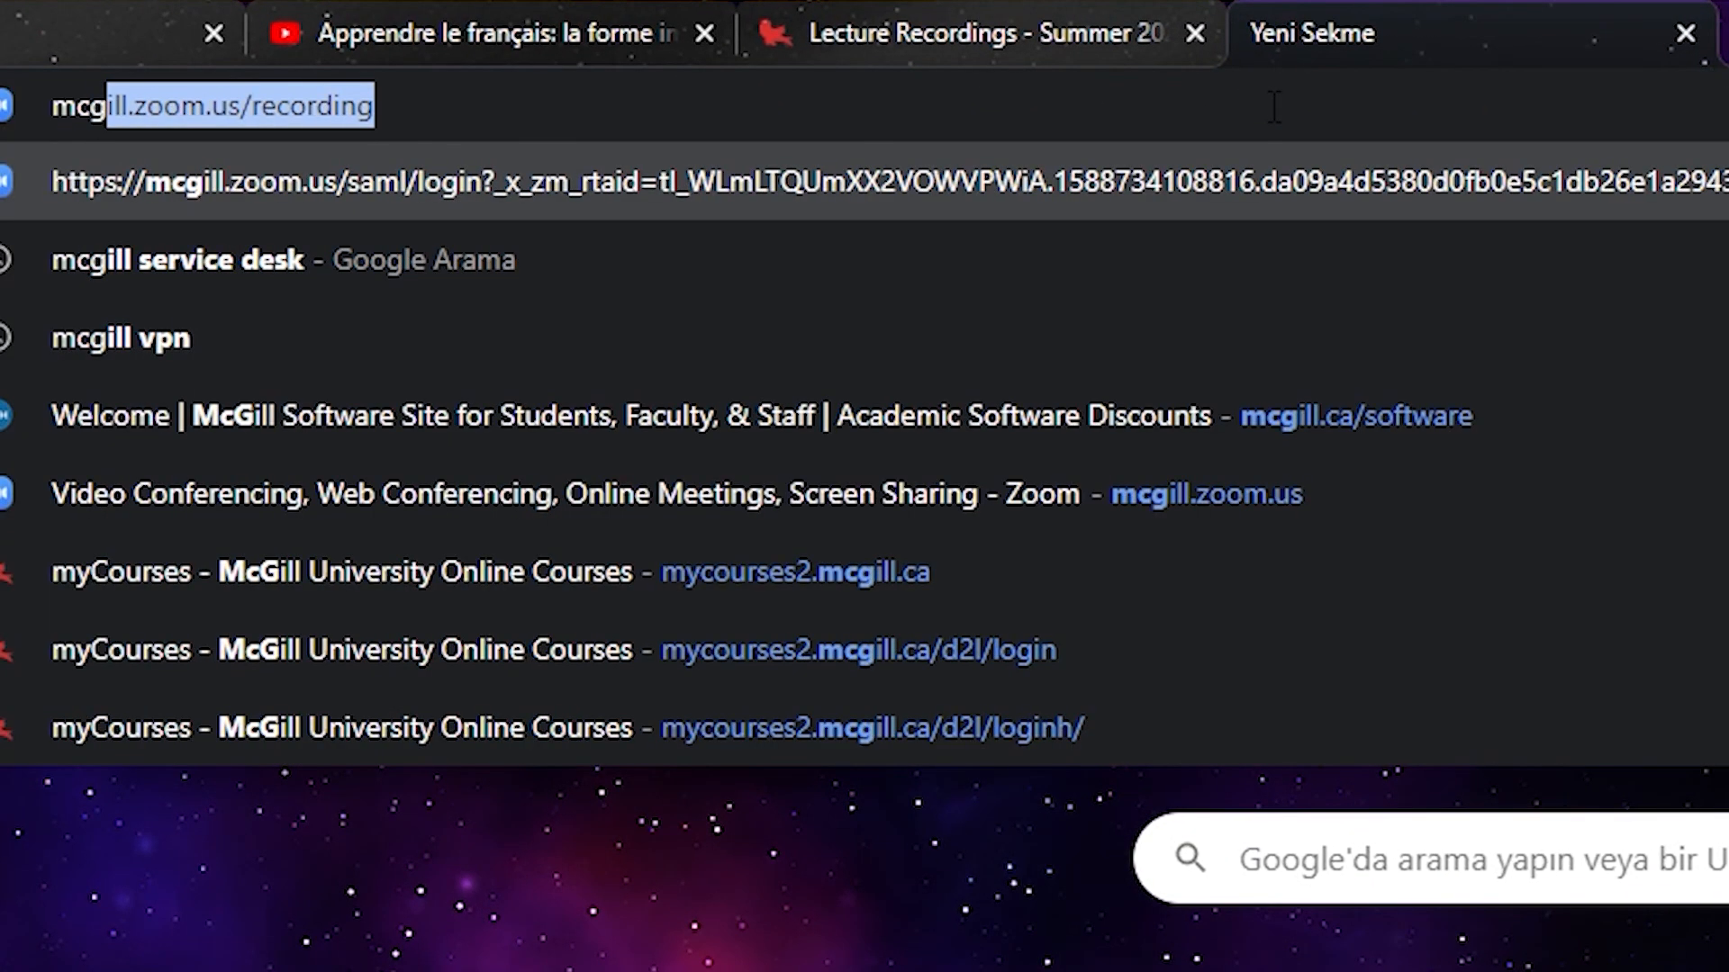
pyautogui.write('ill.')
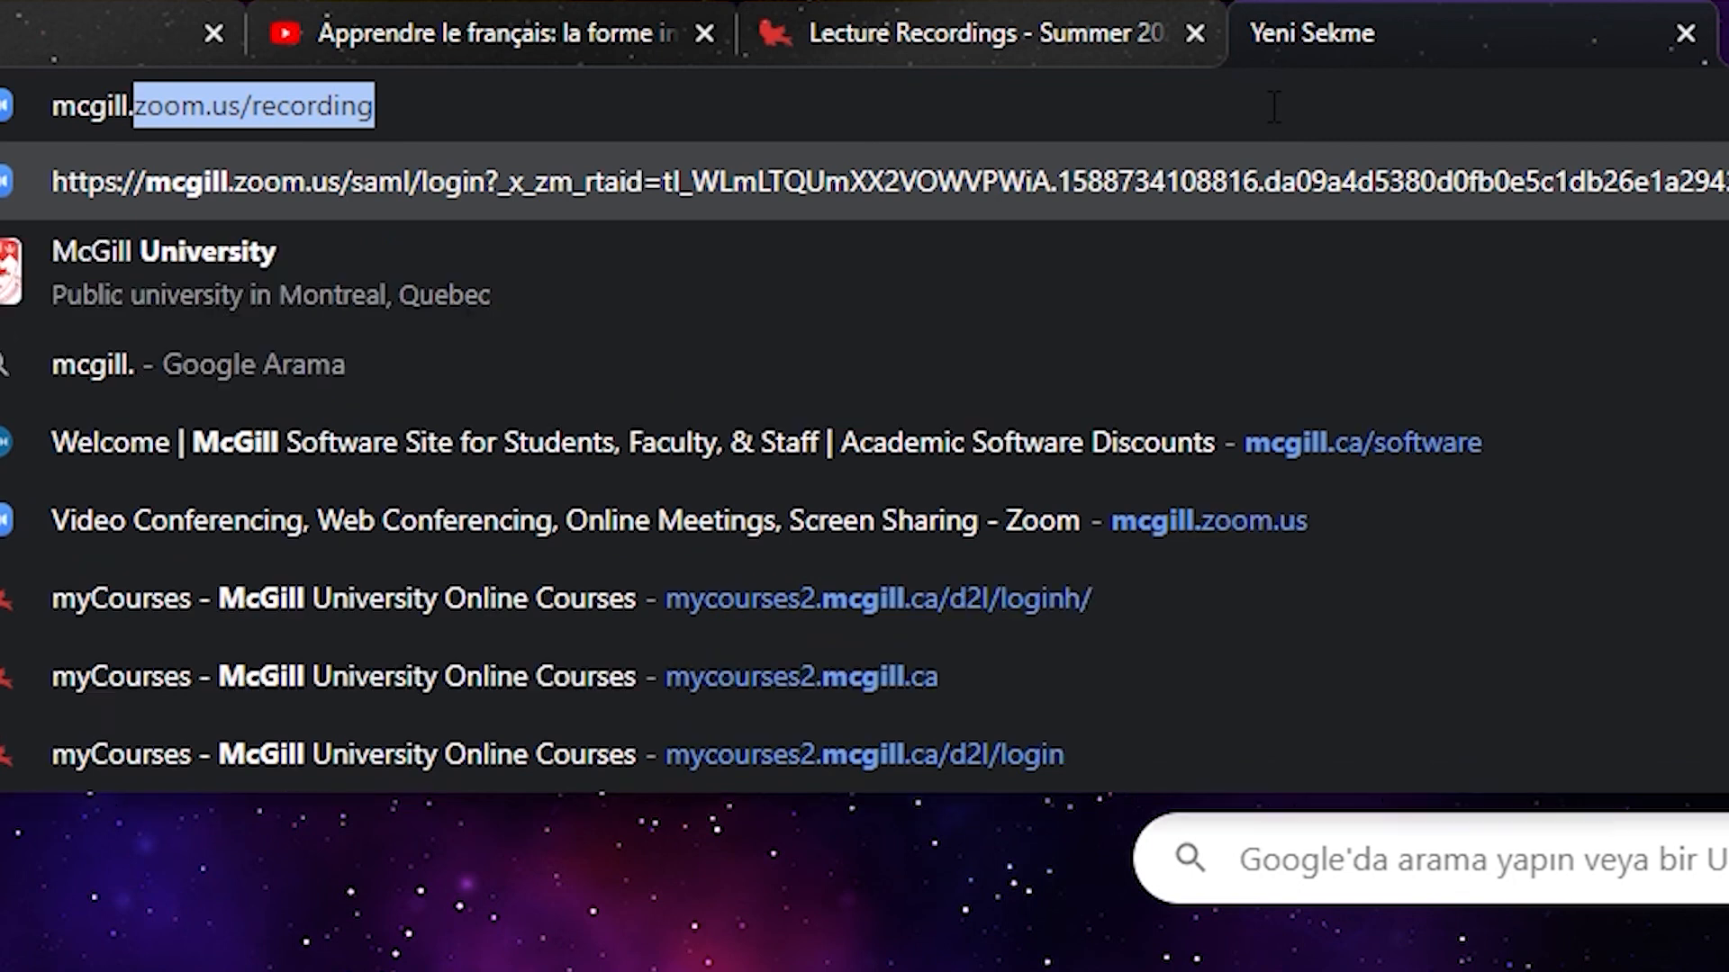
pyautogui.write('zoom')
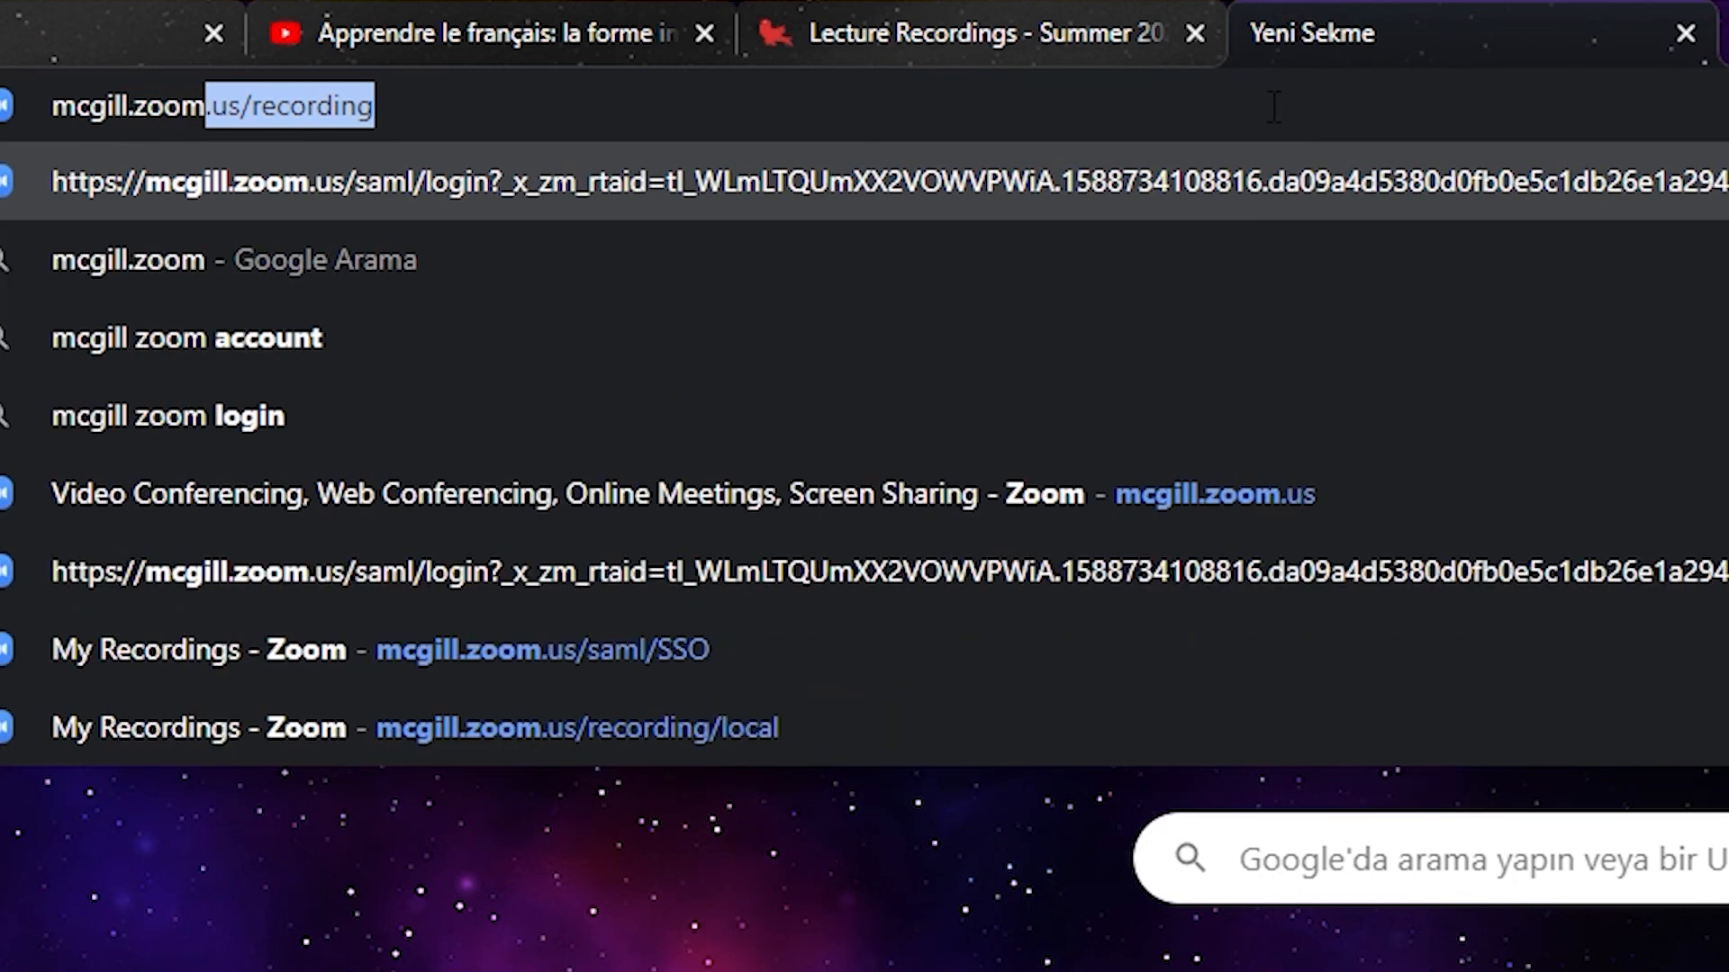
pyautogui.write('.us')
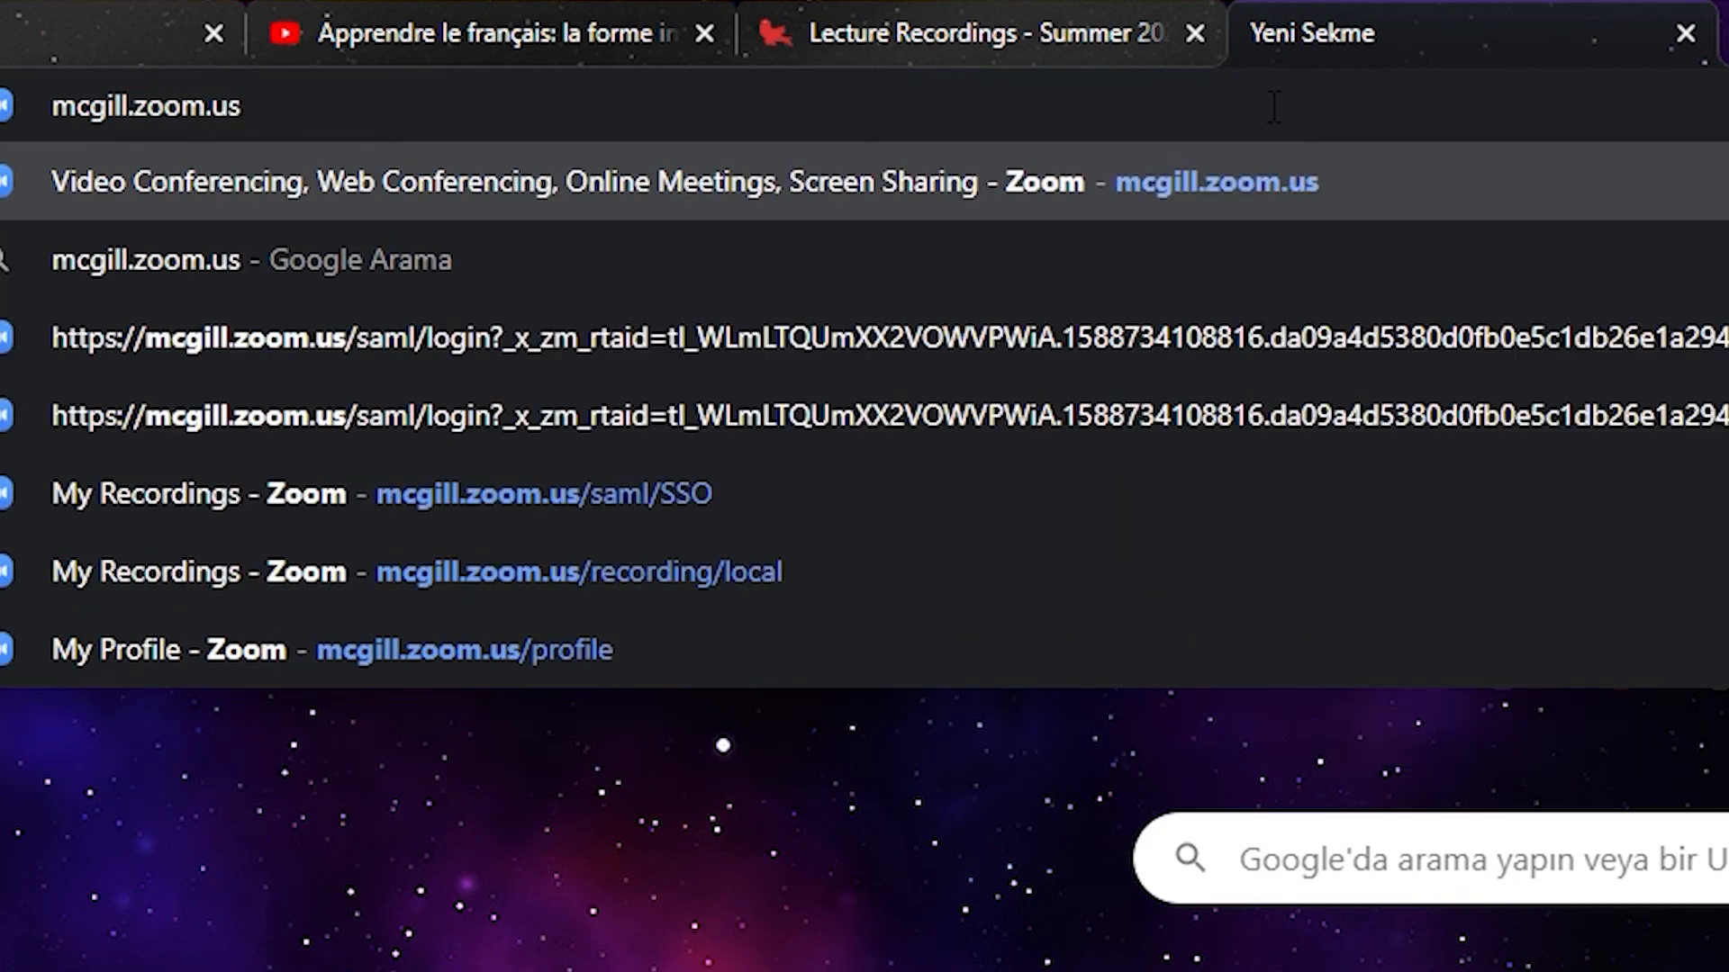
pyautogui.press('Return')
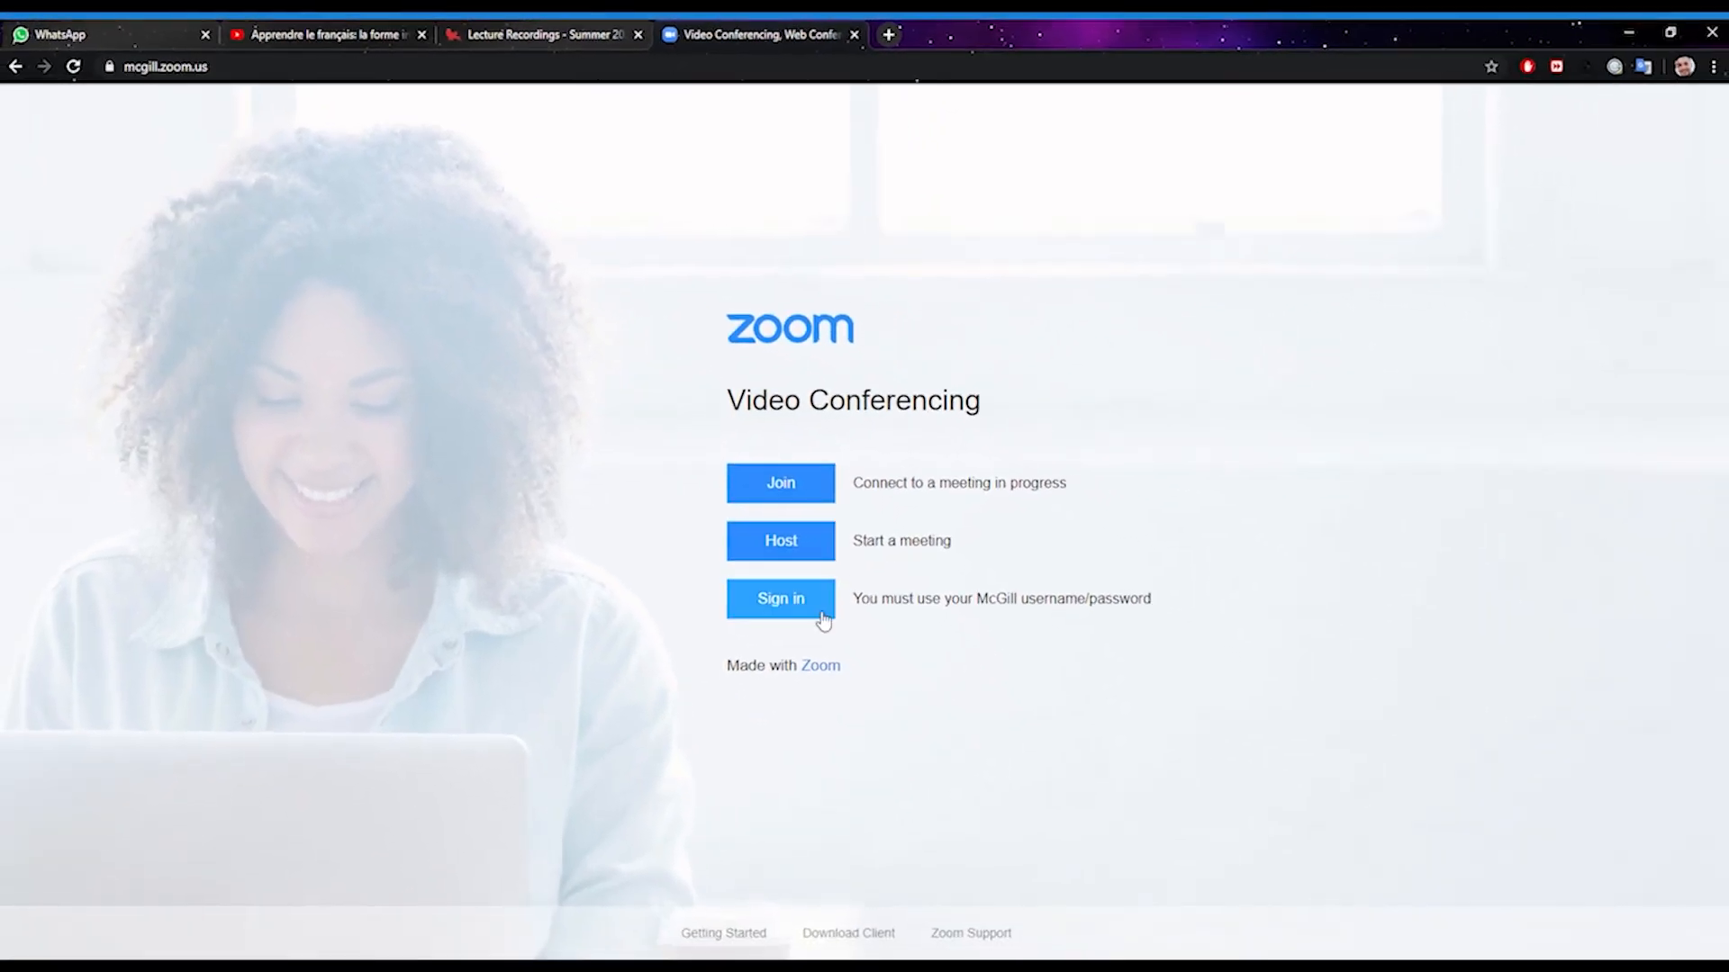
# Sign in to Zoom with the McGill account, stay signed in, and open Recordings
pyautogui.click(822, 621)
pyautogui.click(907, 458)
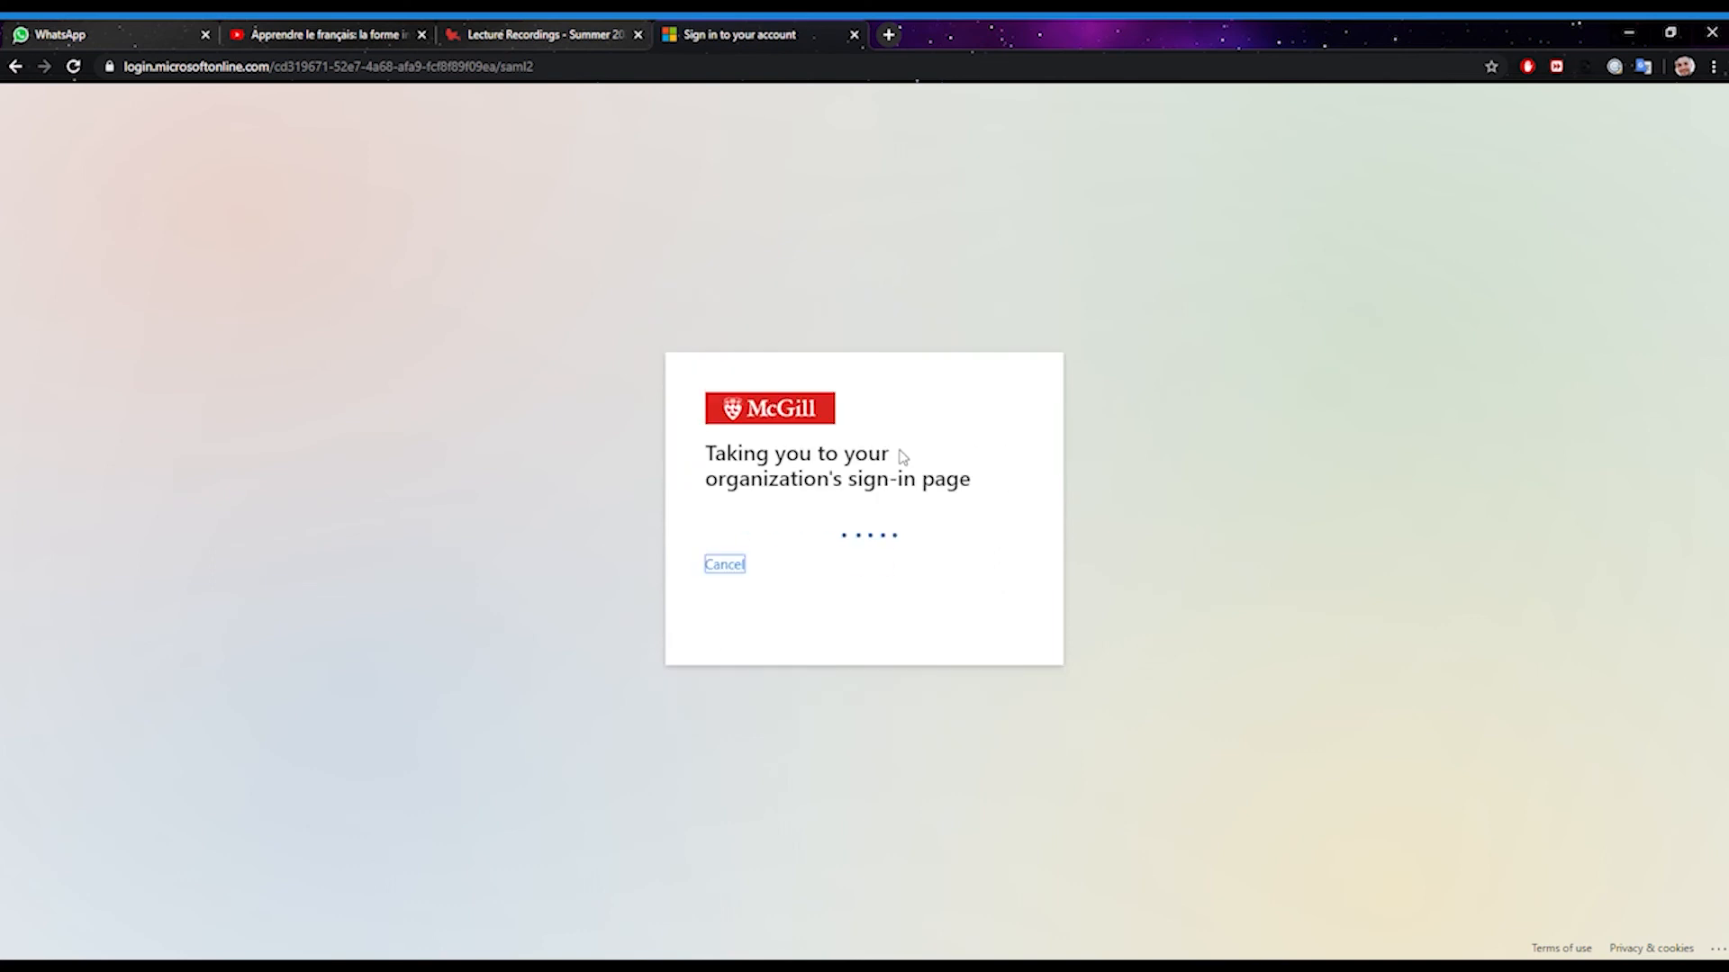
pyautogui.click(975, 618)
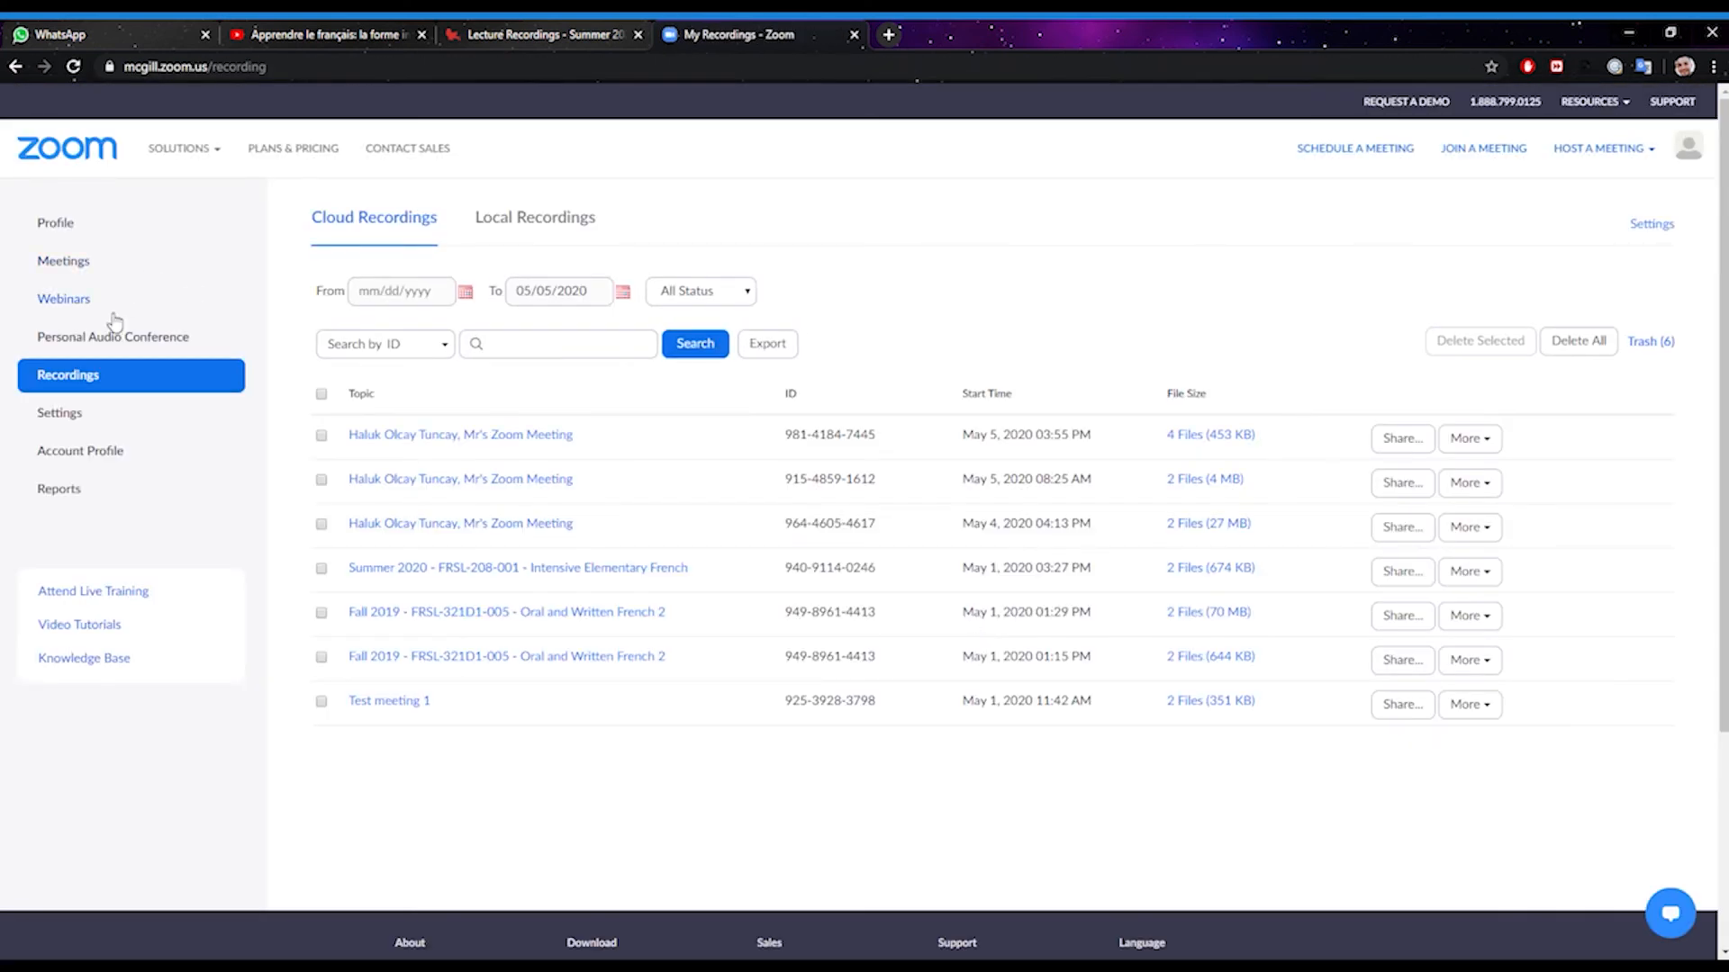
pyautogui.click(140, 383)
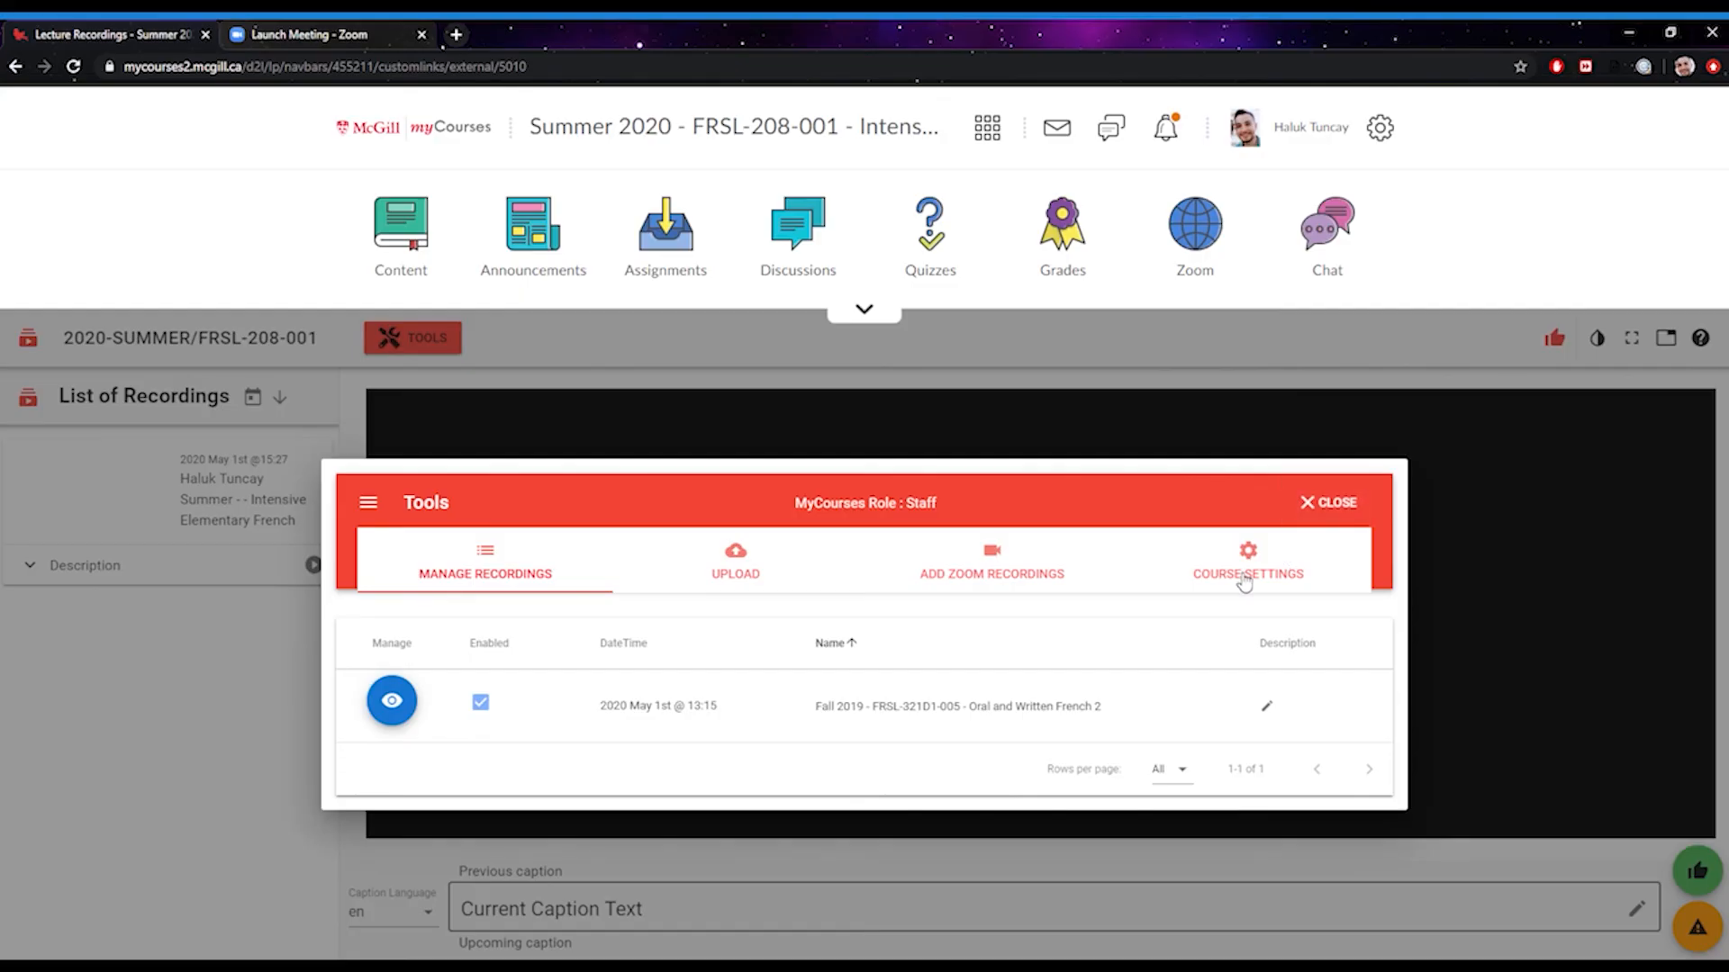
# Show the recordings' Course Settings and toggle Downloads on, then back off
pyautogui.click(1243, 578)
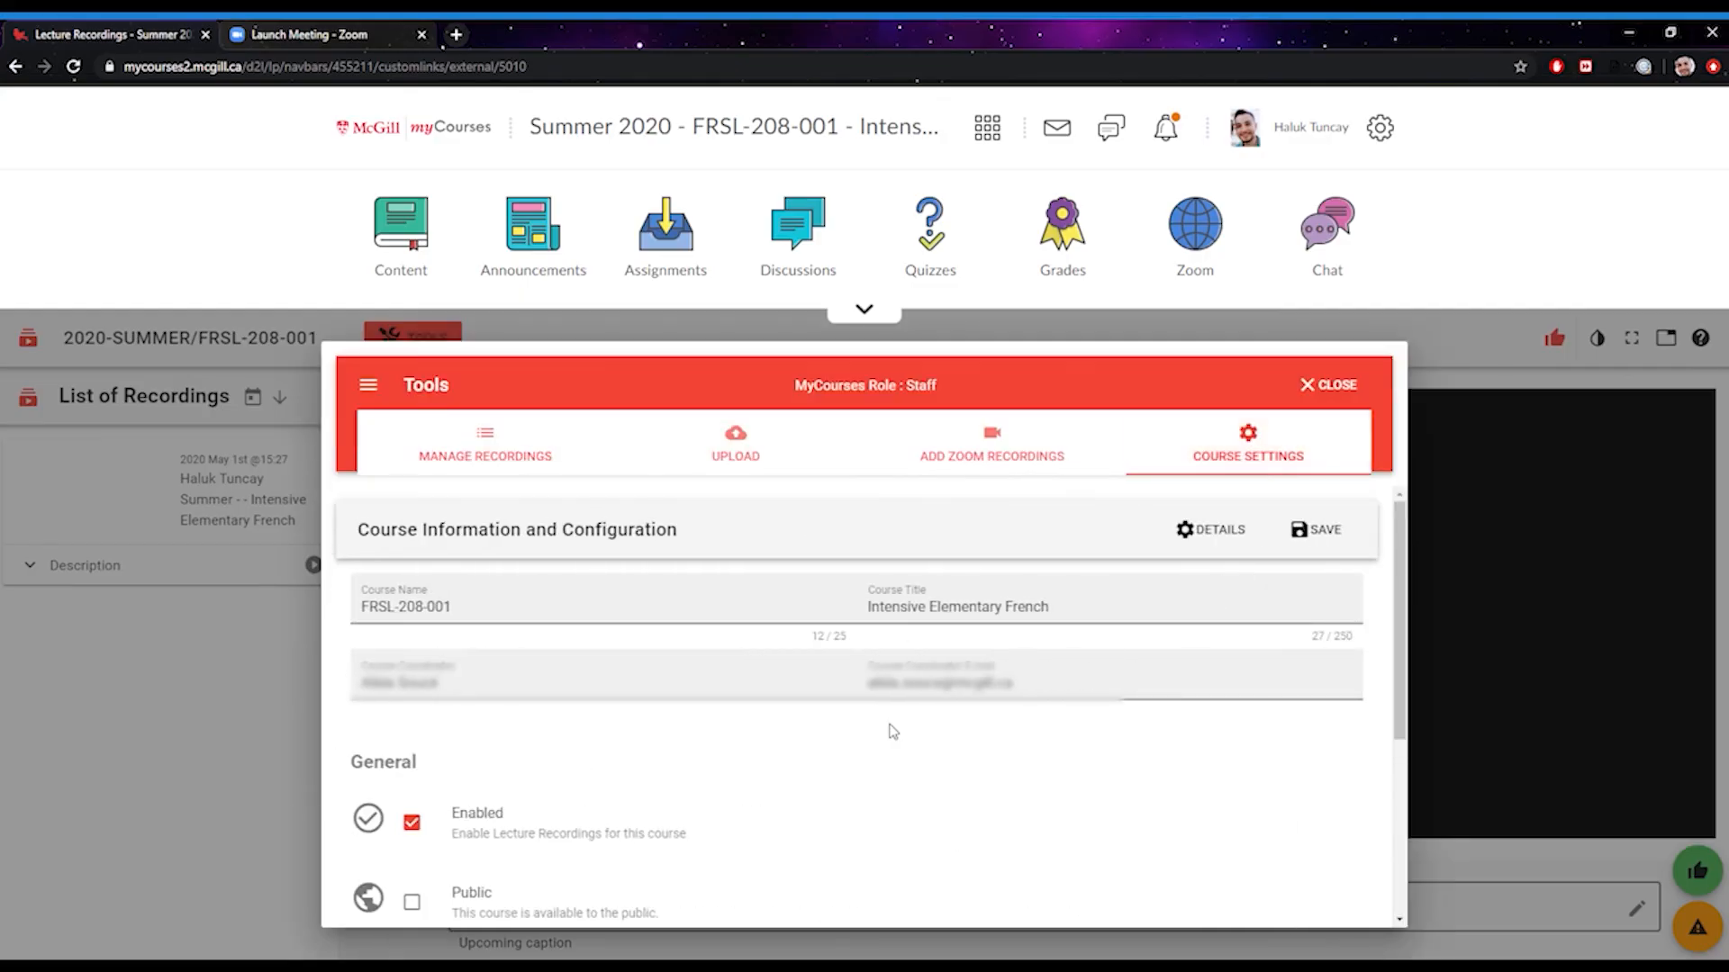
pyautogui.scroll(-2, 893, 731)
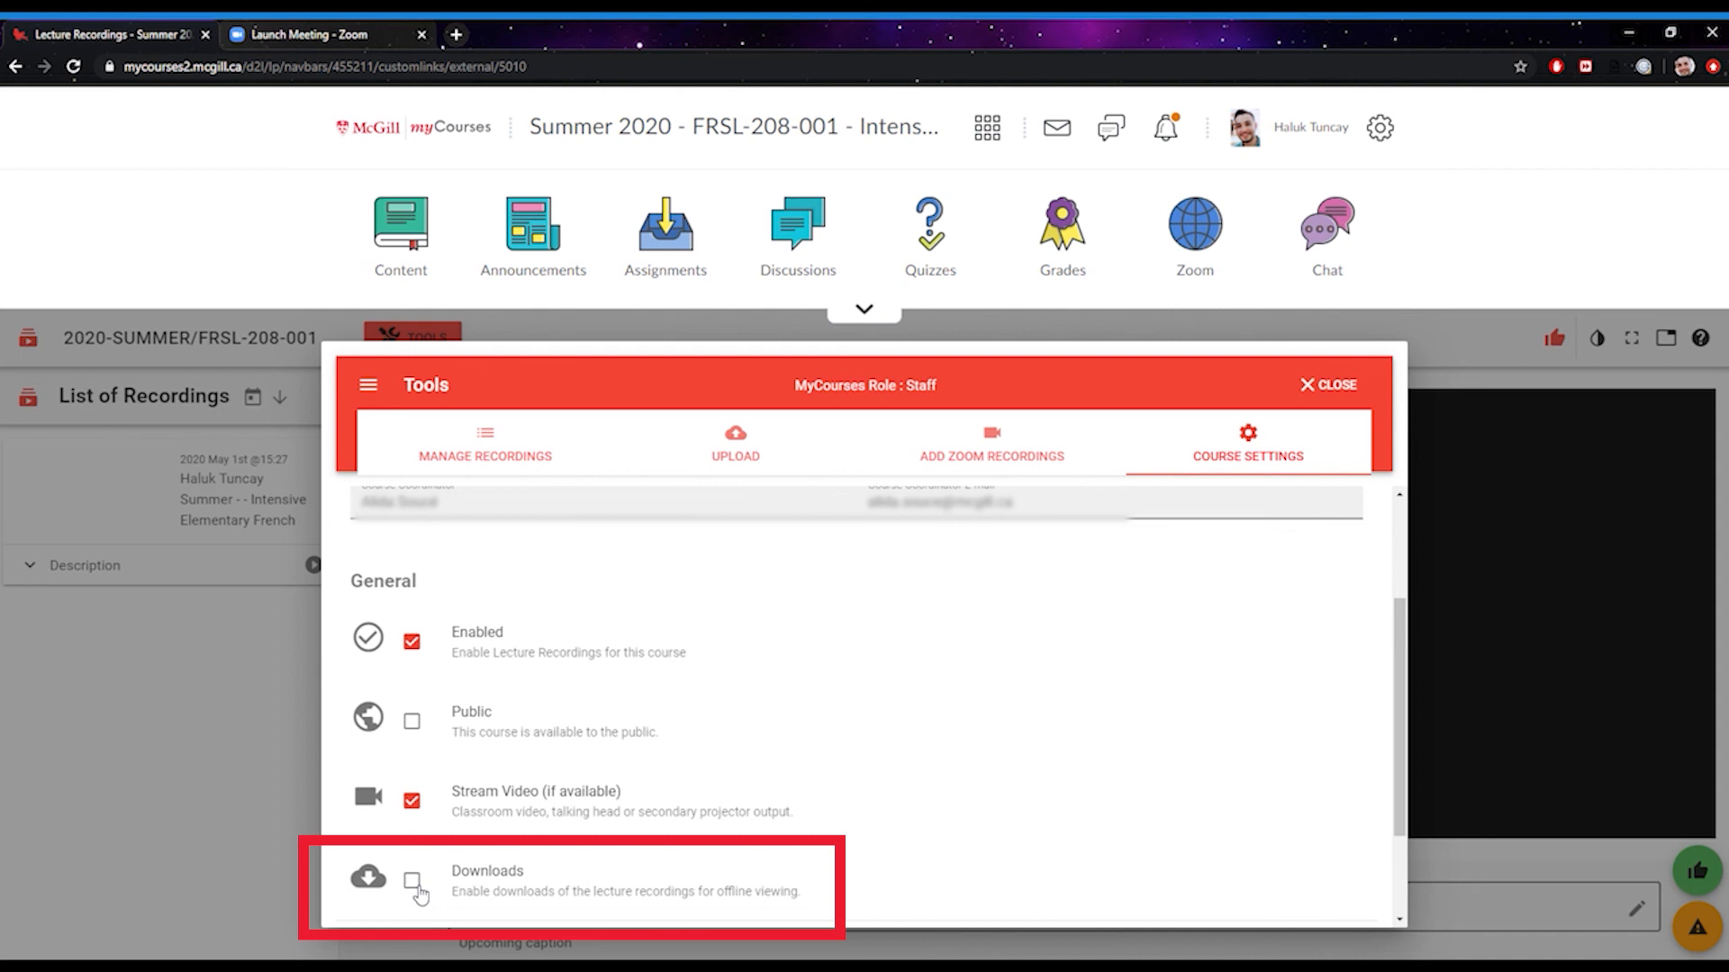
pyautogui.click(412, 880)
pyautogui.click(412, 881)
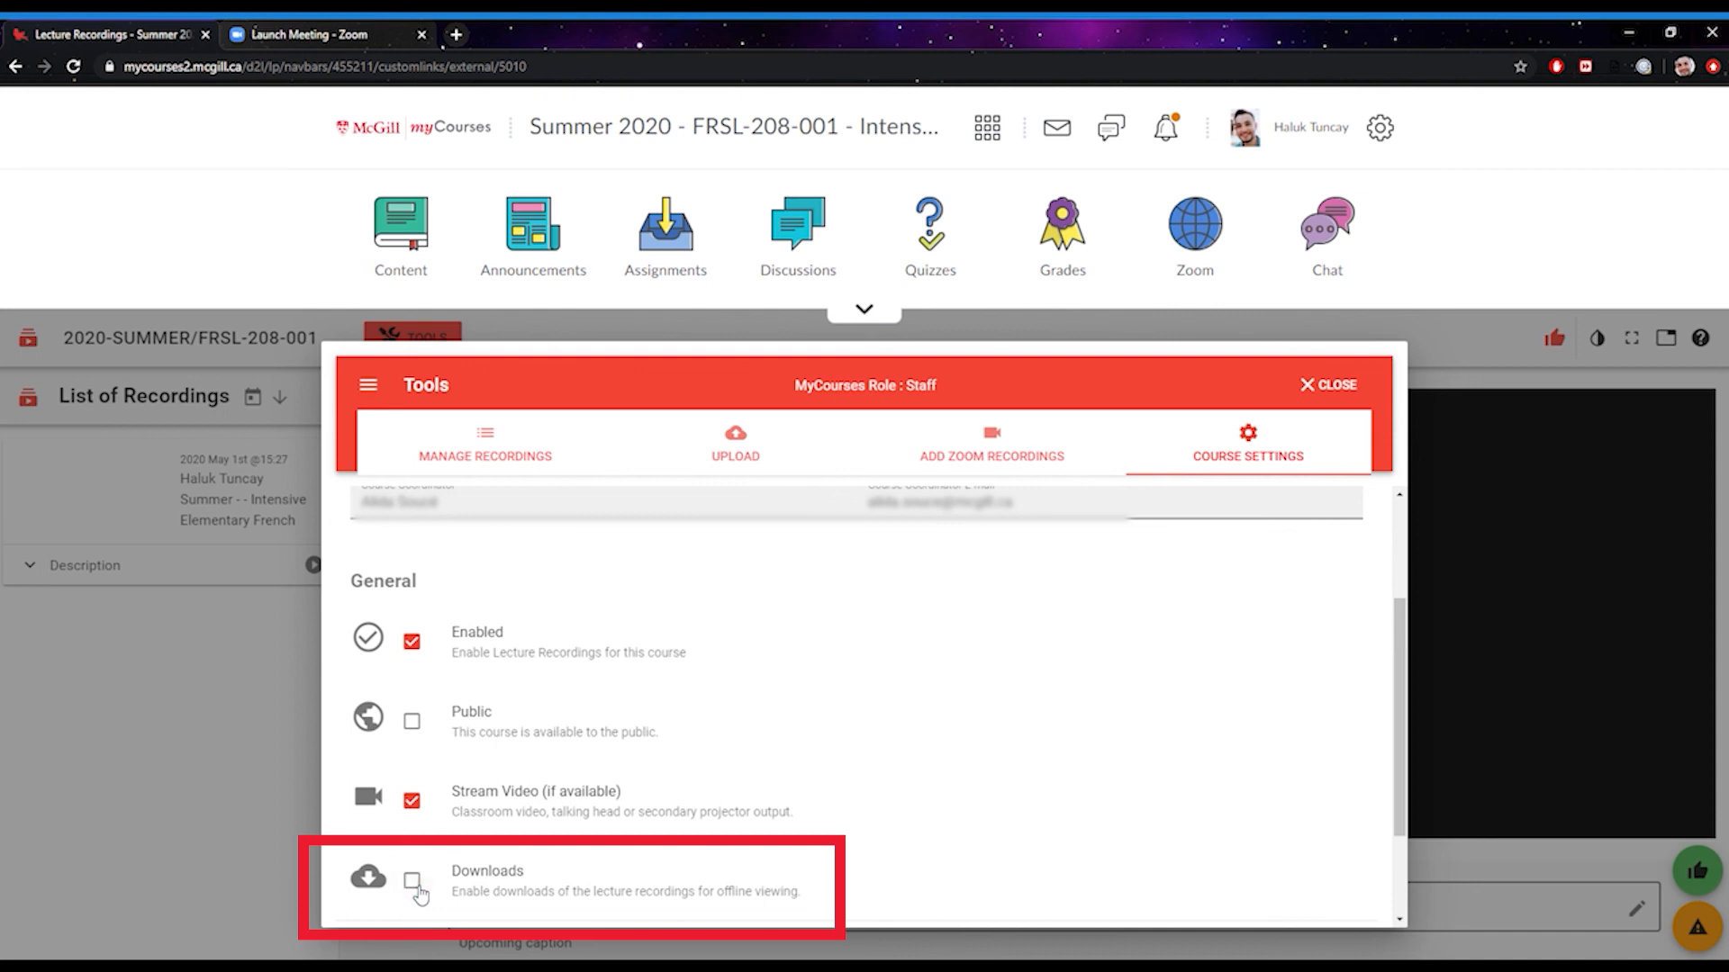